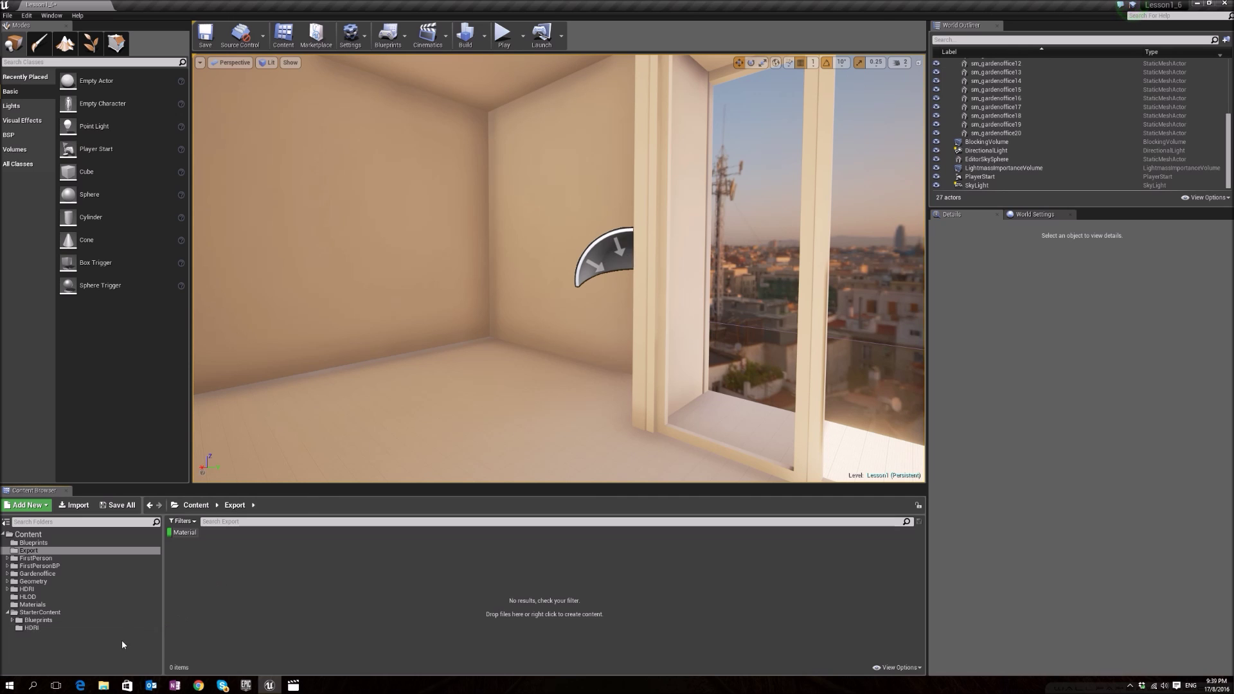
# Bring up File Explorer to find the Lesson 1.6 files
pyautogui.click(103, 686)
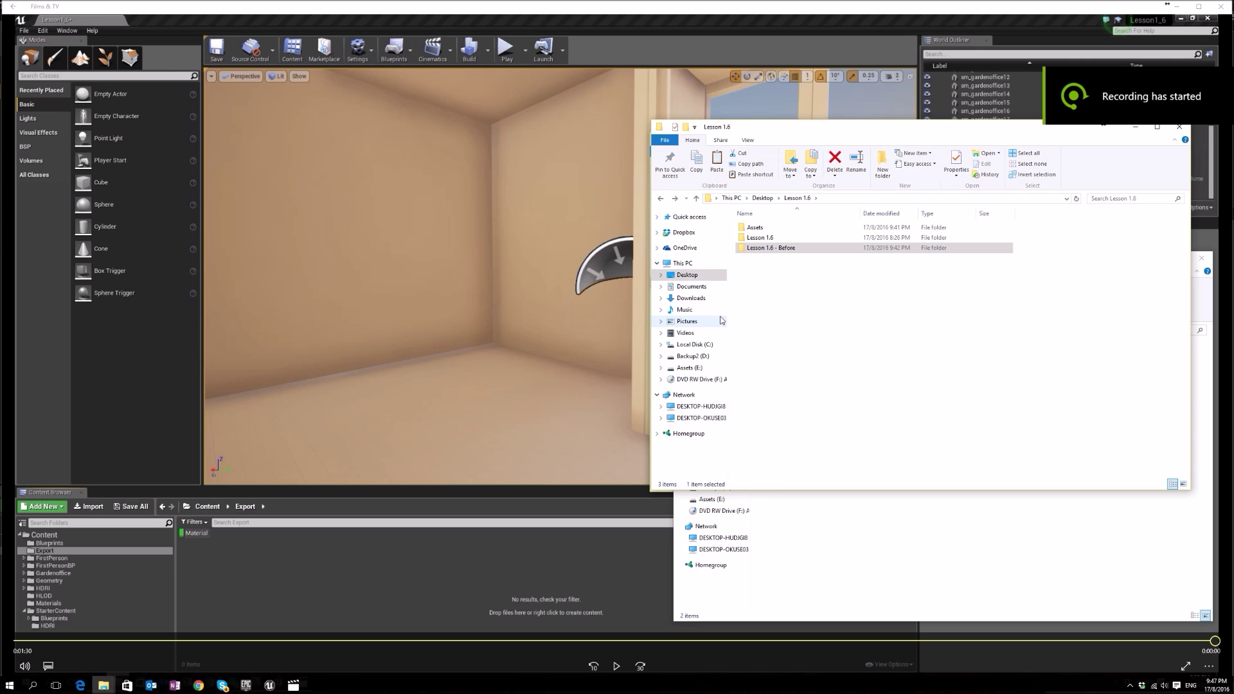
# Open Hanford Sofa-Max2012.max from Assets > sofa so it loads in 3ds Max
pyautogui.doubleClick(801, 228)
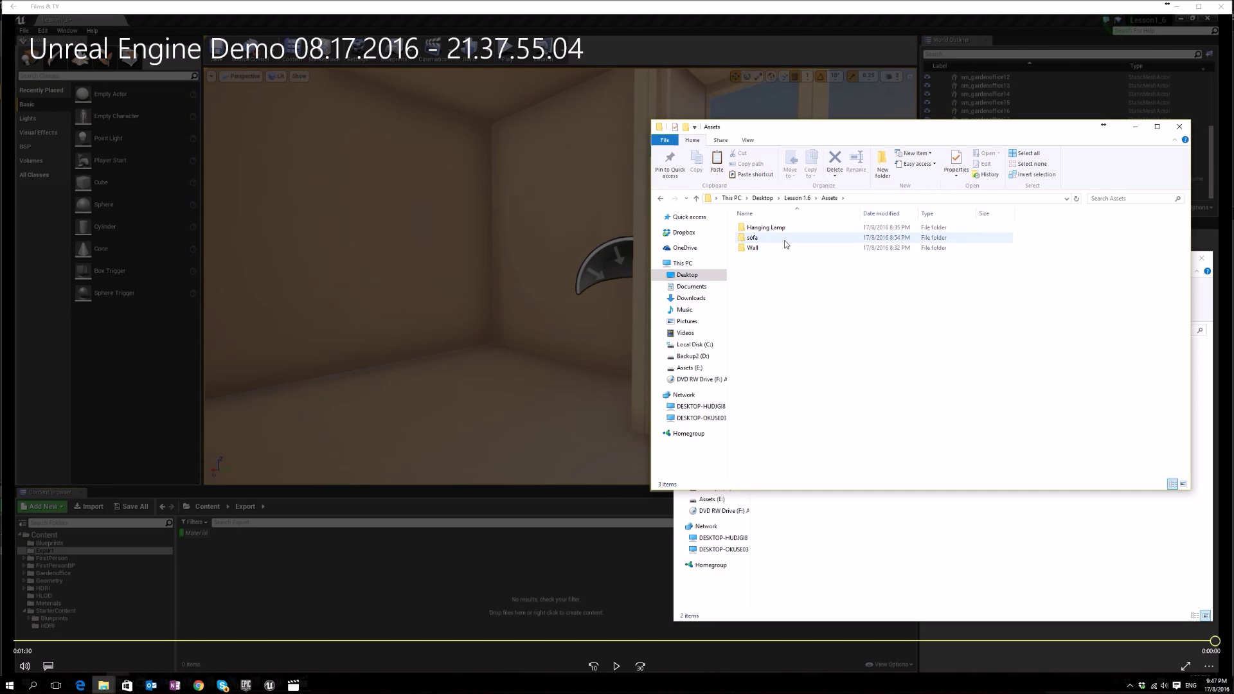
pyautogui.doubleClick(787, 238)
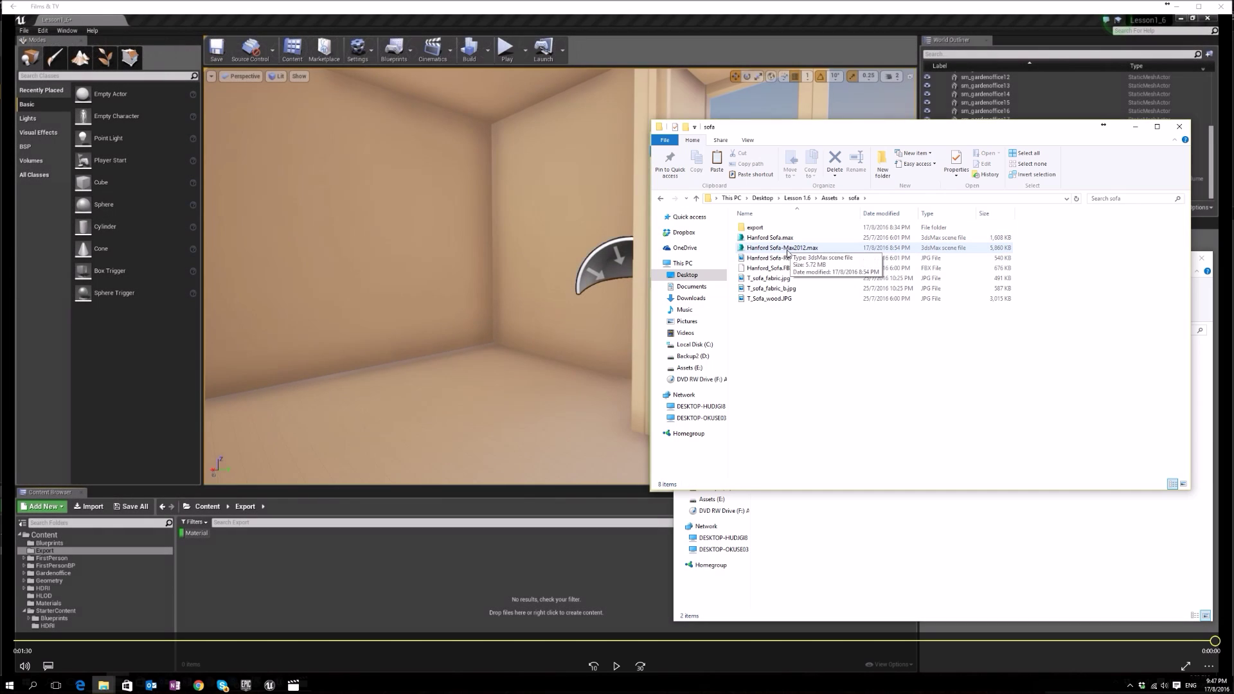
pyautogui.doubleClick(786, 248)
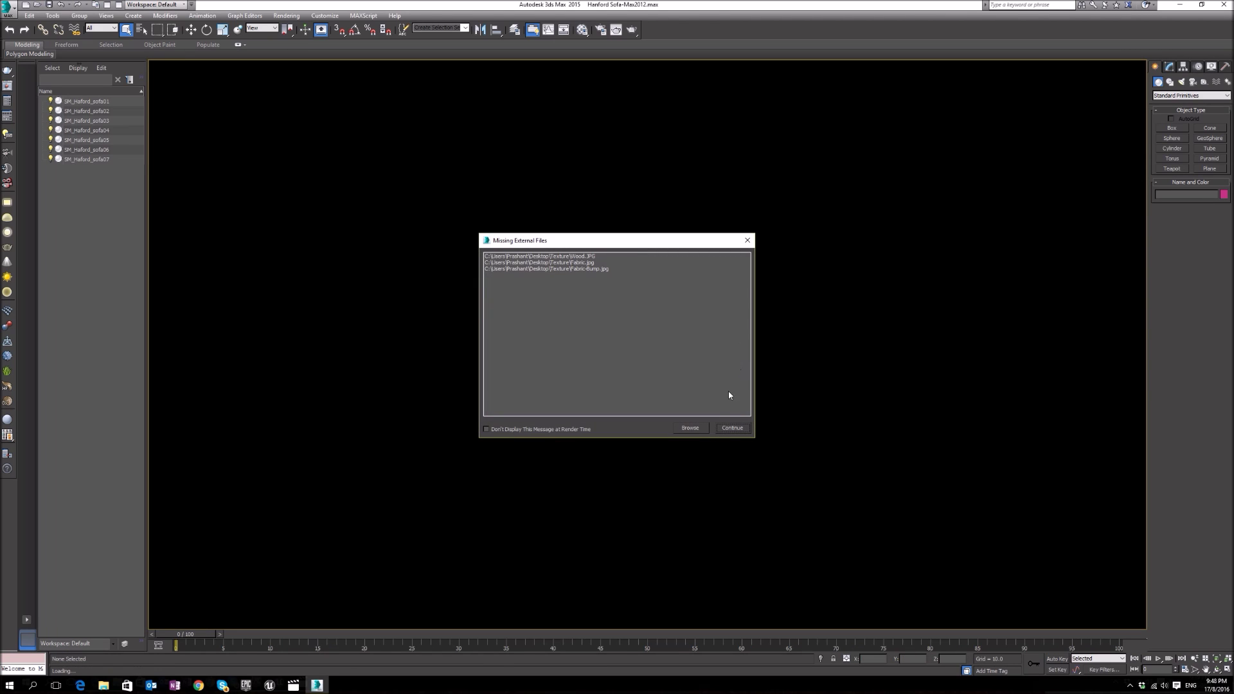
# Dismiss the missing-files warning, select sofa01 through sofa07, and launch SteamRoller
pyautogui.click(747, 241)
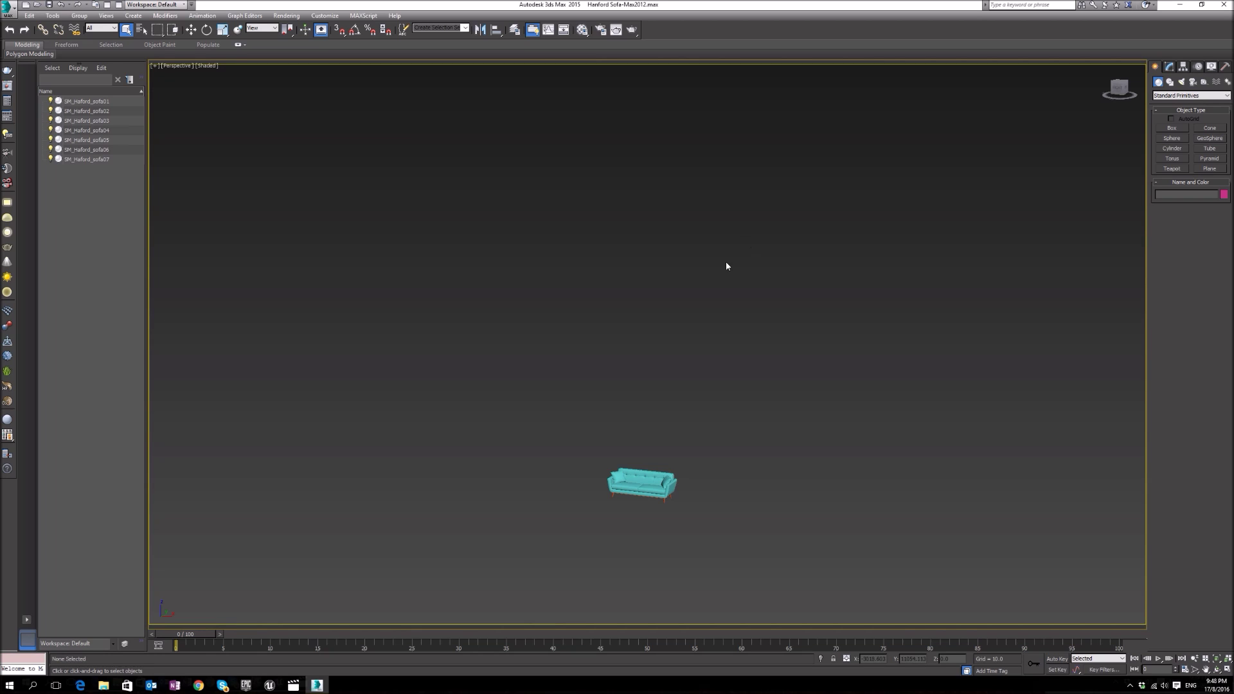
pyautogui.click(91, 103)
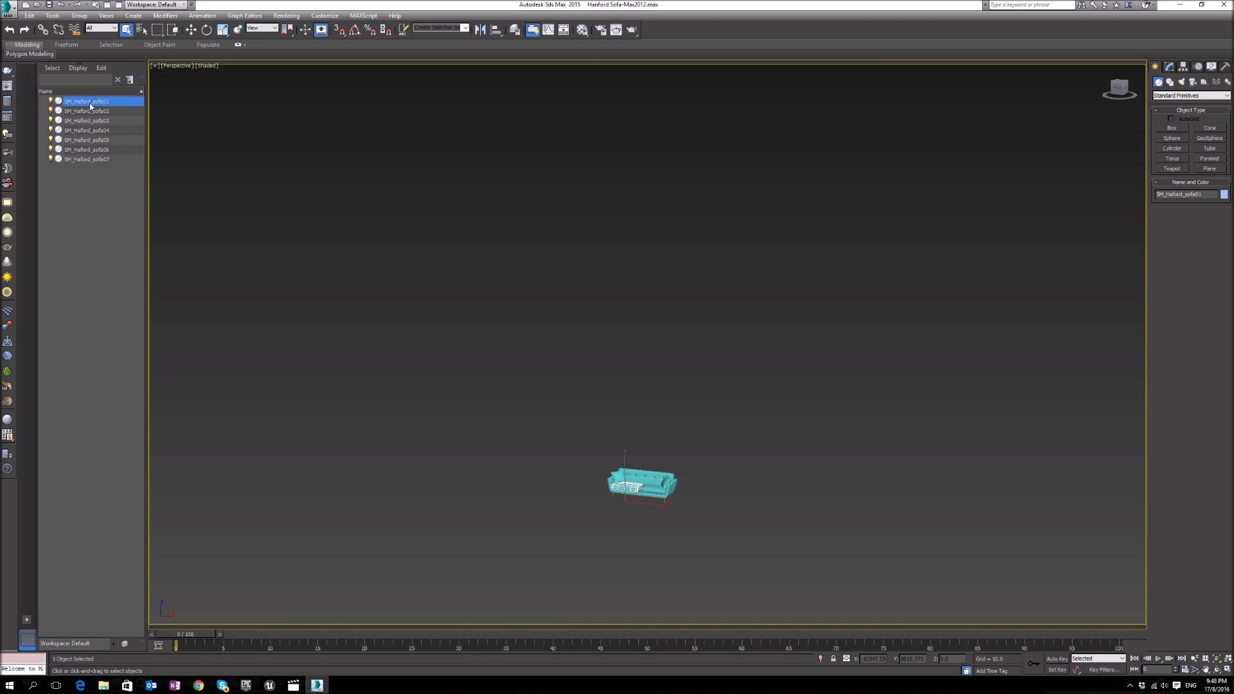
pyautogui.keyDown('shift'); pyautogui.click(89, 159); pyautogui.keyUp('shift')
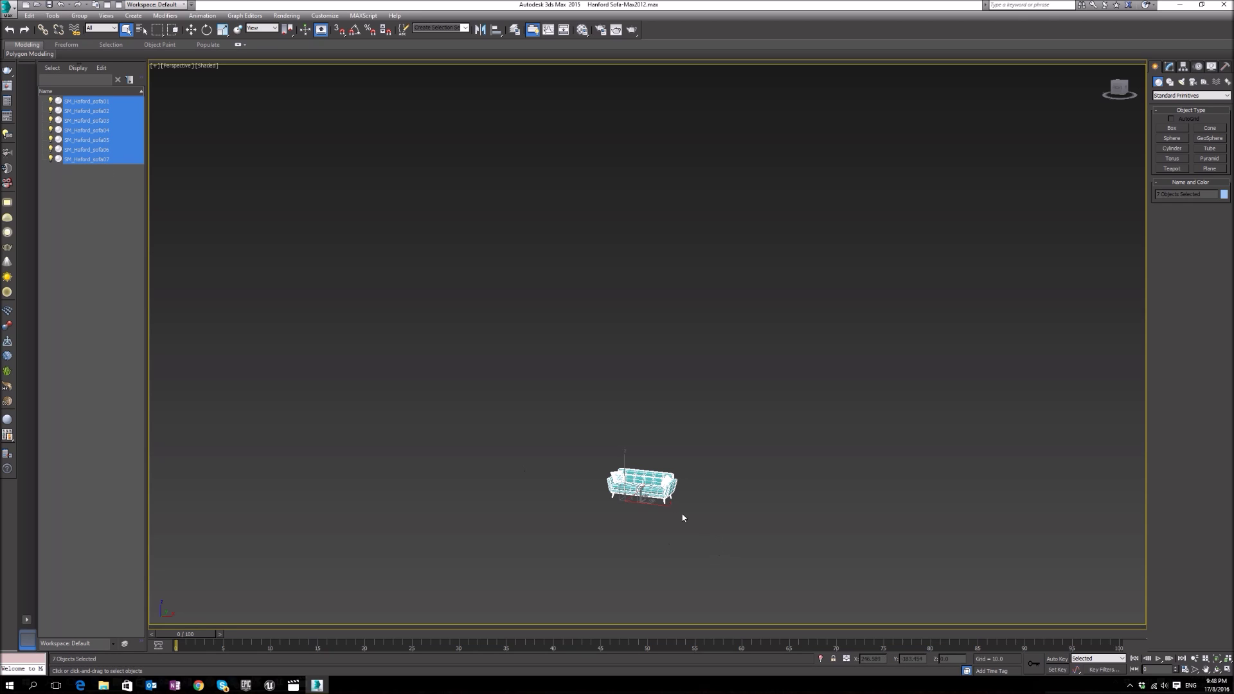
pyautogui.click(108, 4)
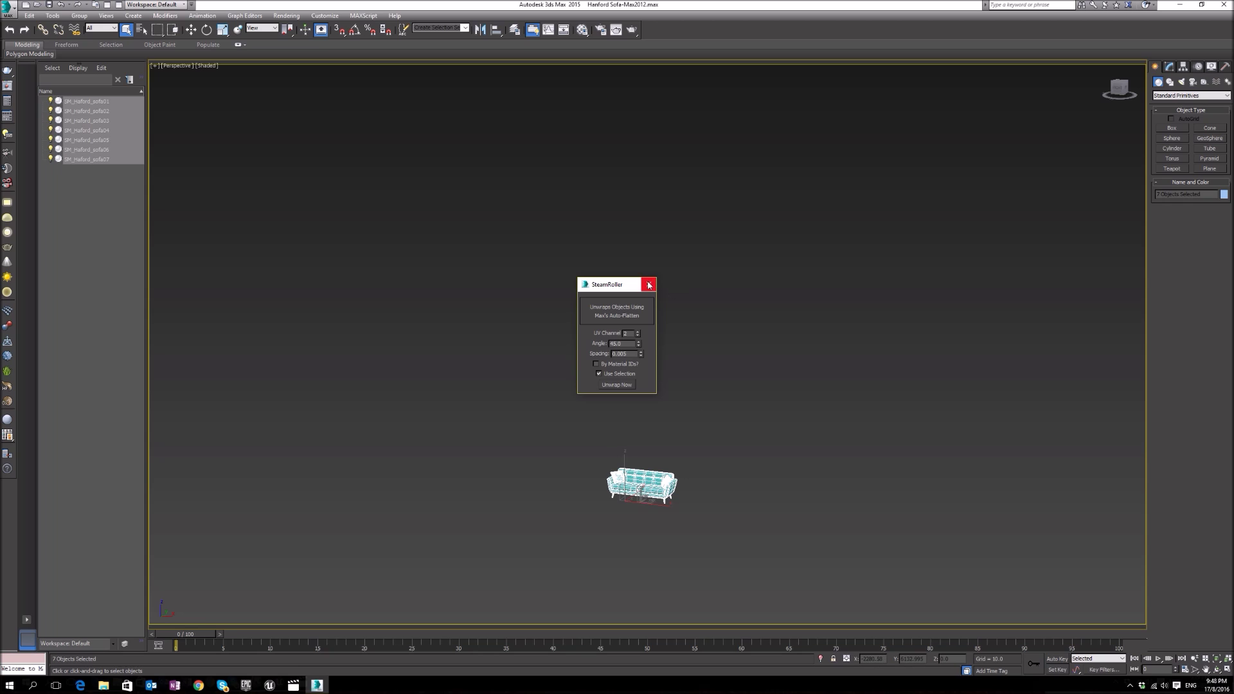
# Close SteamRoller and inspect the modifier stacks of sofa04 and sofa07
pyautogui.click(648, 284)
pyautogui.click(1169, 66)
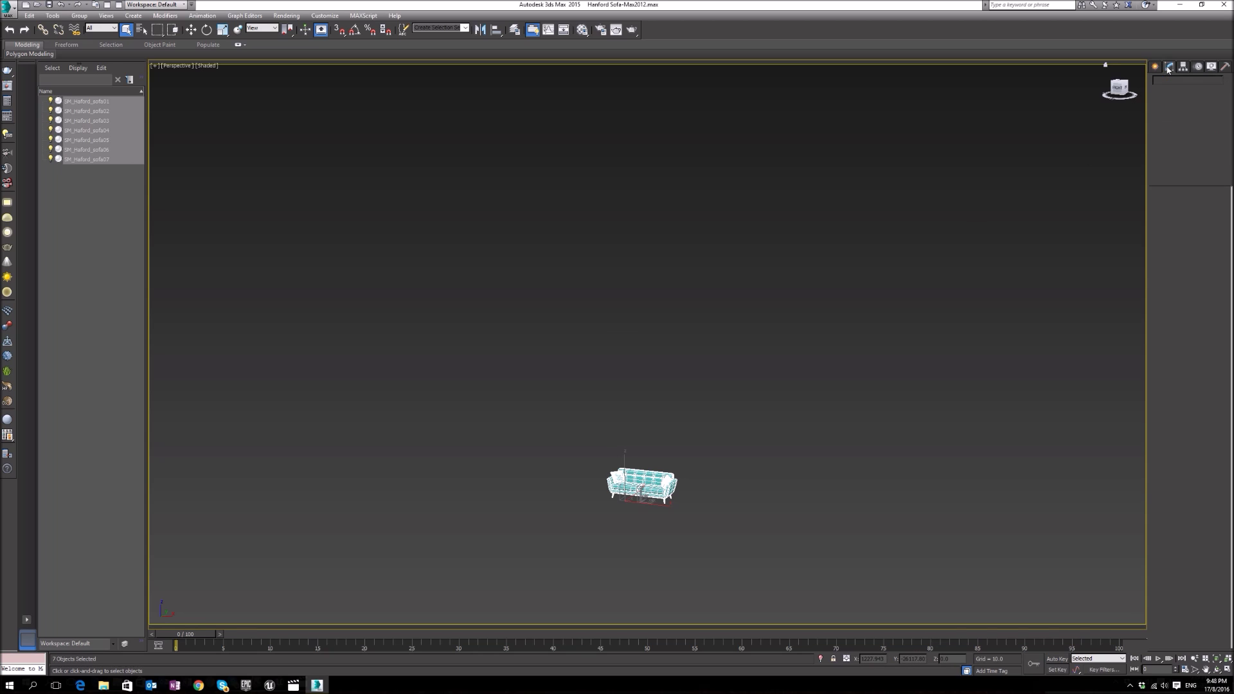
pyautogui.click(643, 483)
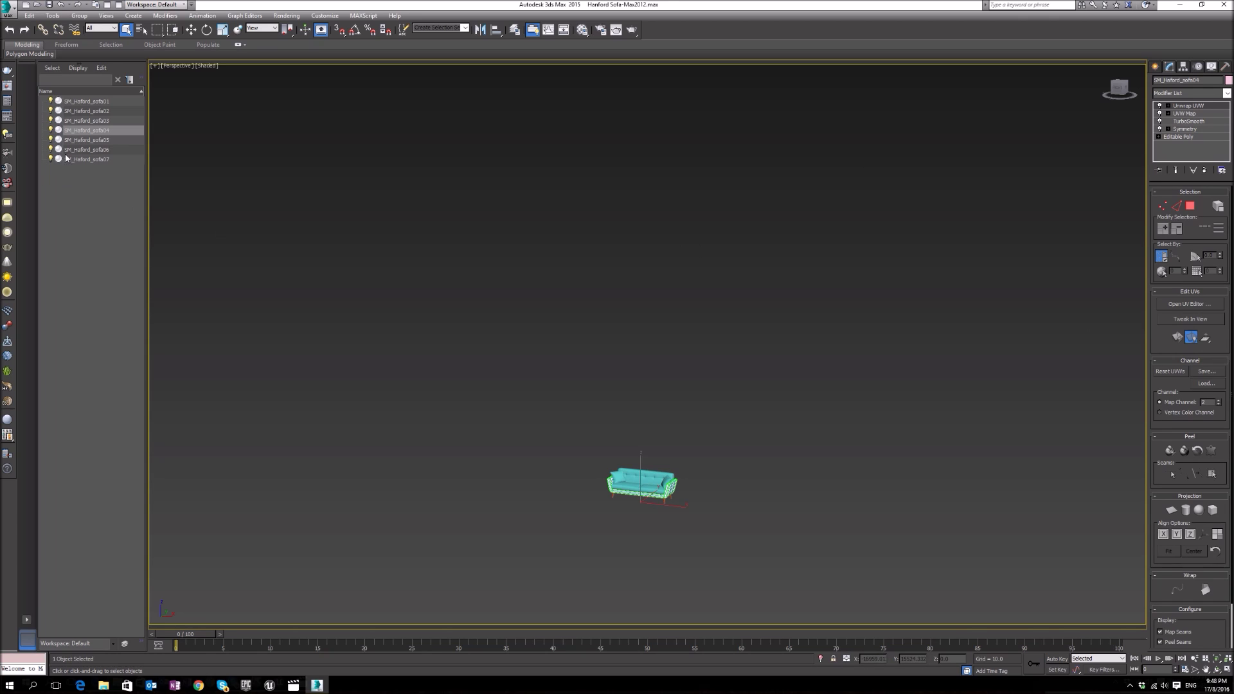
pyautogui.click(88, 160)
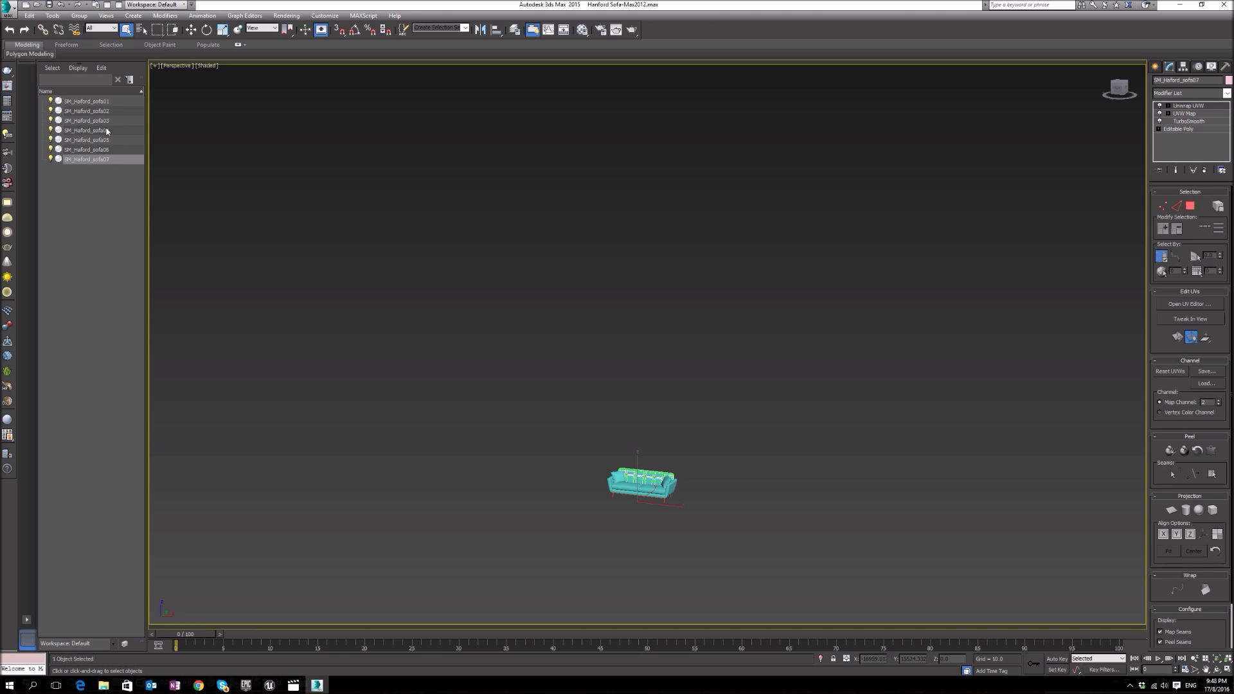
# Reselect all seven sofa parts and bring up the UE4 FBX Exporter for them
pyautogui.click(96, 91)
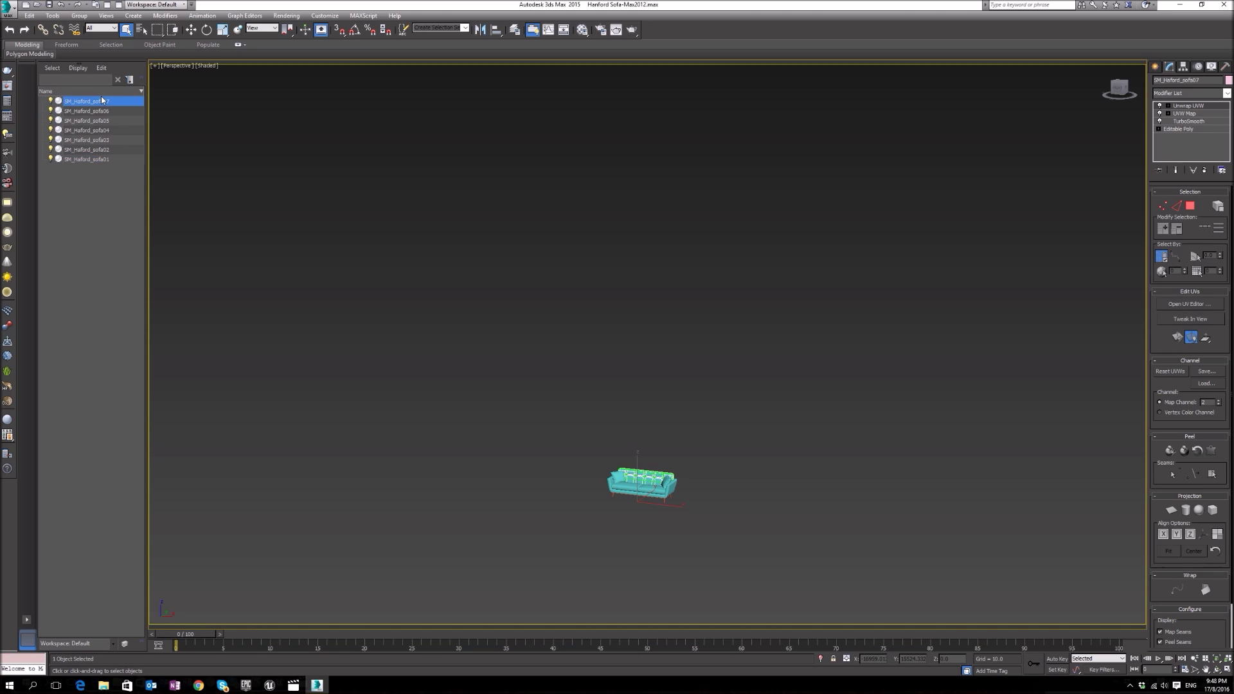
pyautogui.keyDown('shift'); pyautogui.click(108, 161); pyautogui.keyUp('shift')
pyautogui.click(107, 6)
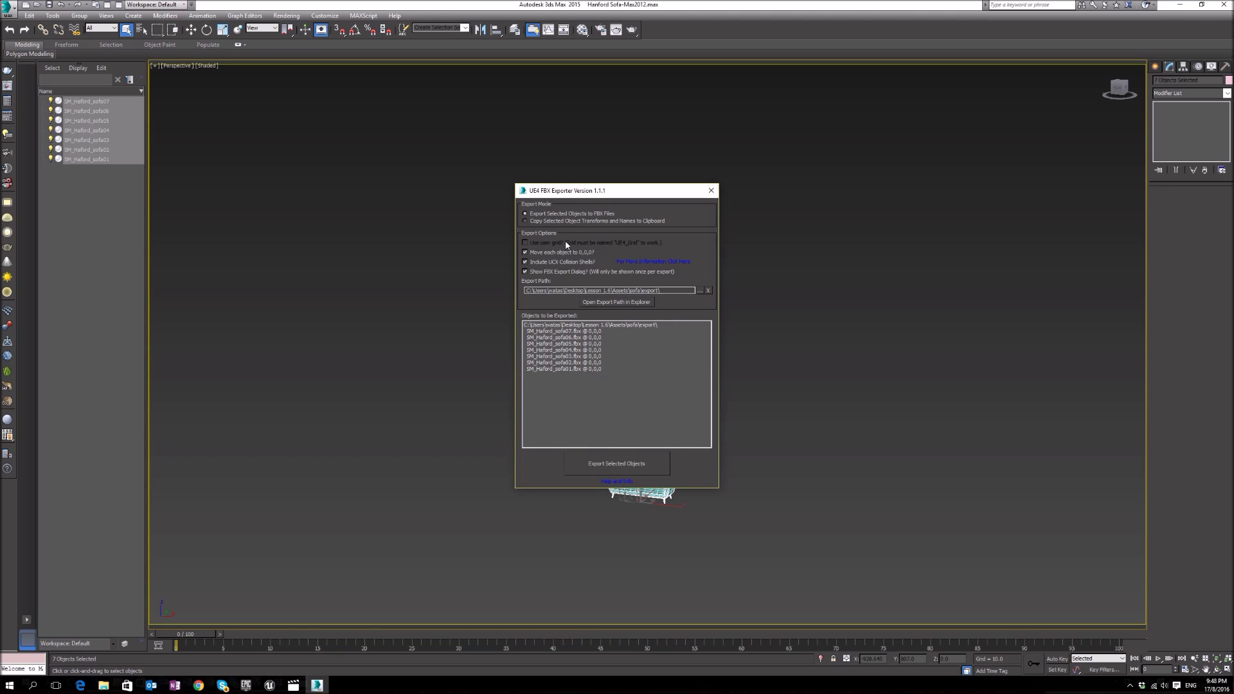
# Export the seven parts as FBX, keeping the existing sofa07.fbx, then choose copy transforms and names mode
pyautogui.click(636, 470)
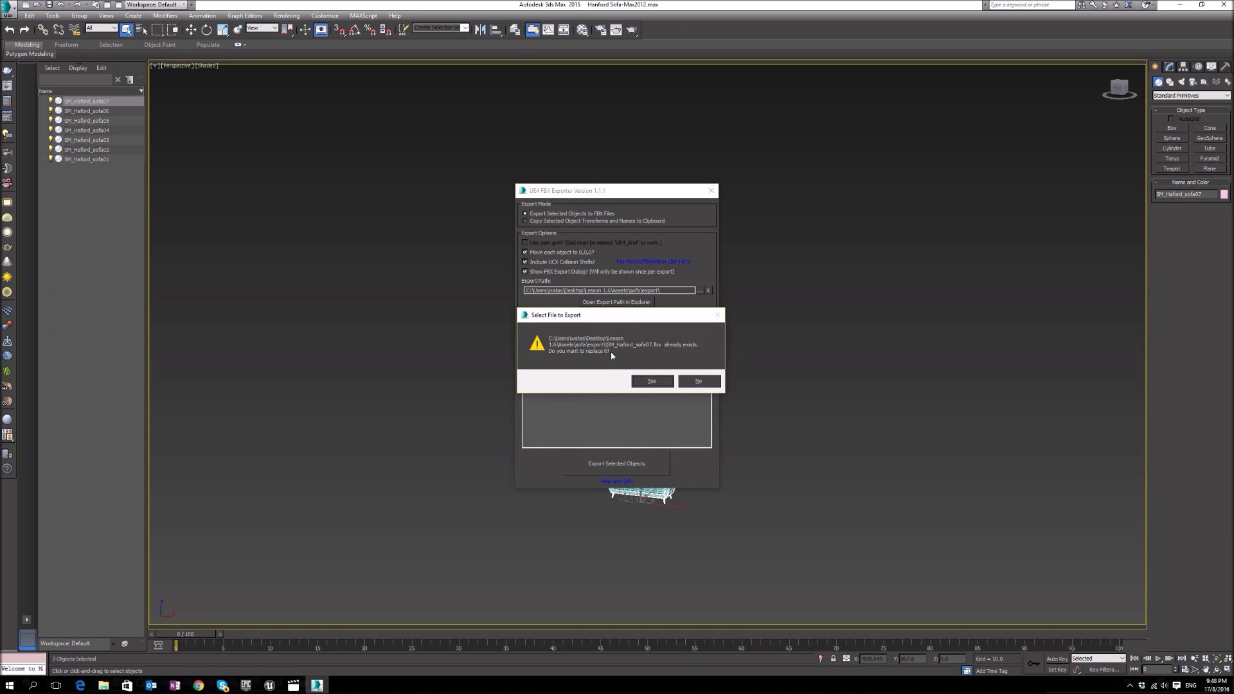
pyautogui.click(714, 381)
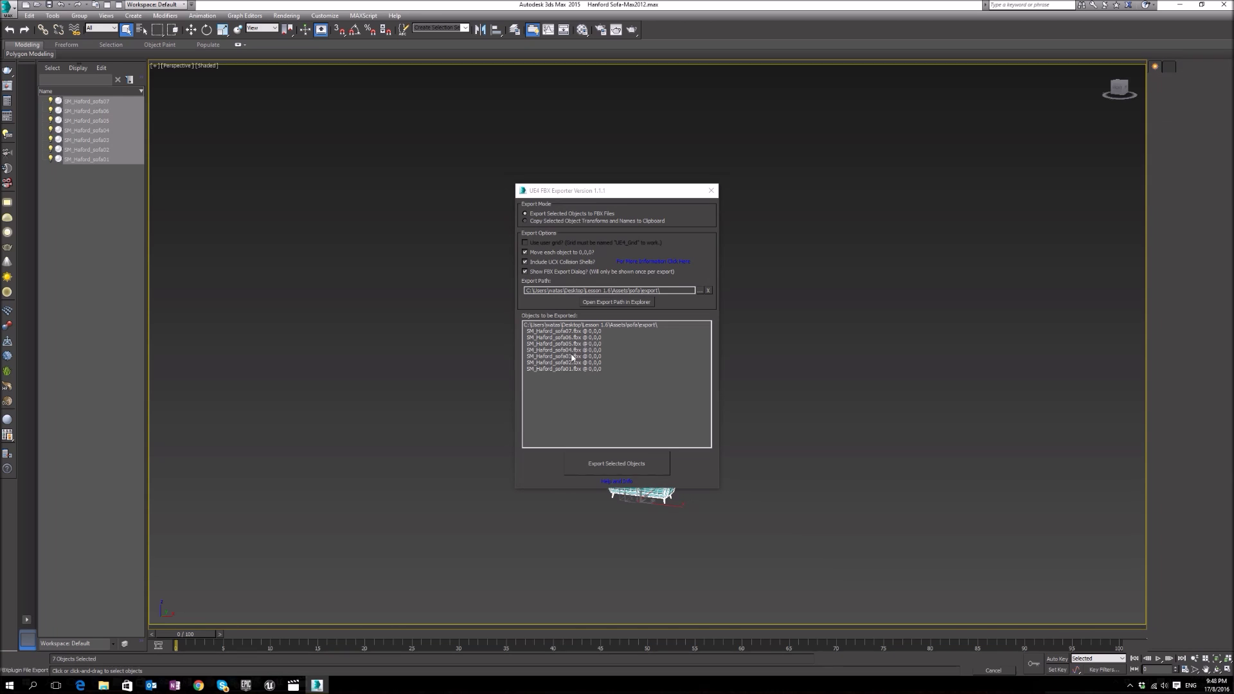
pyautogui.click(526, 221)
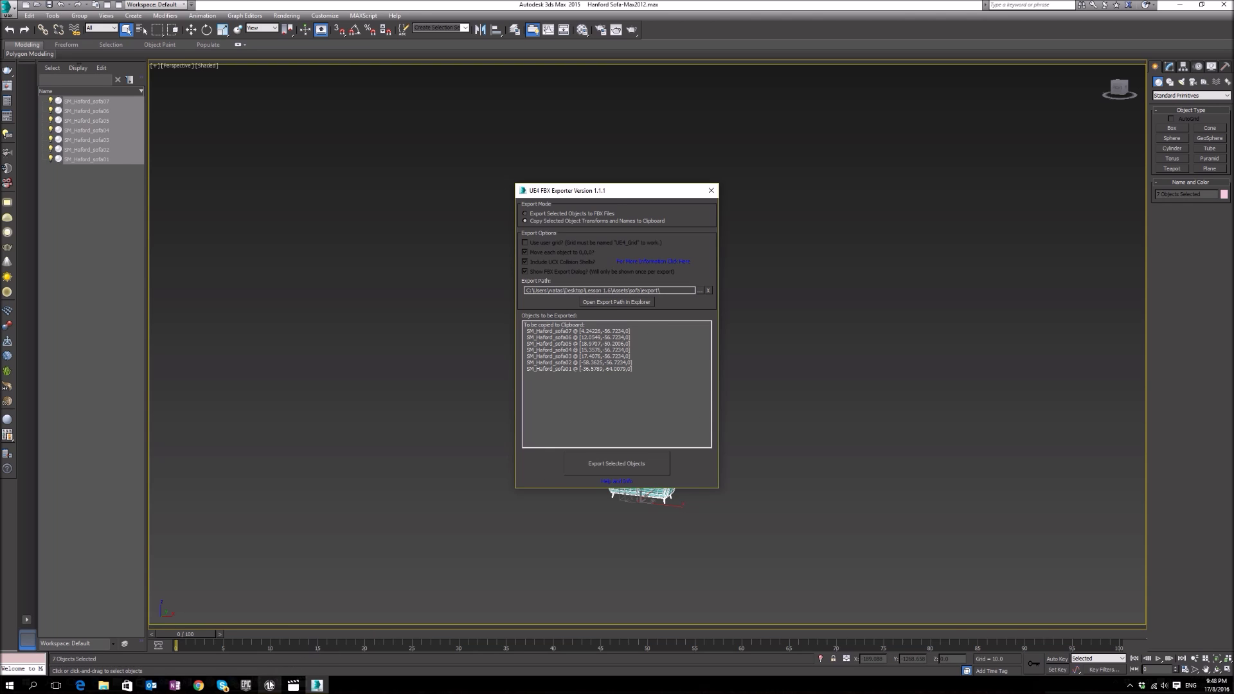
pyautogui.click(268, 687)
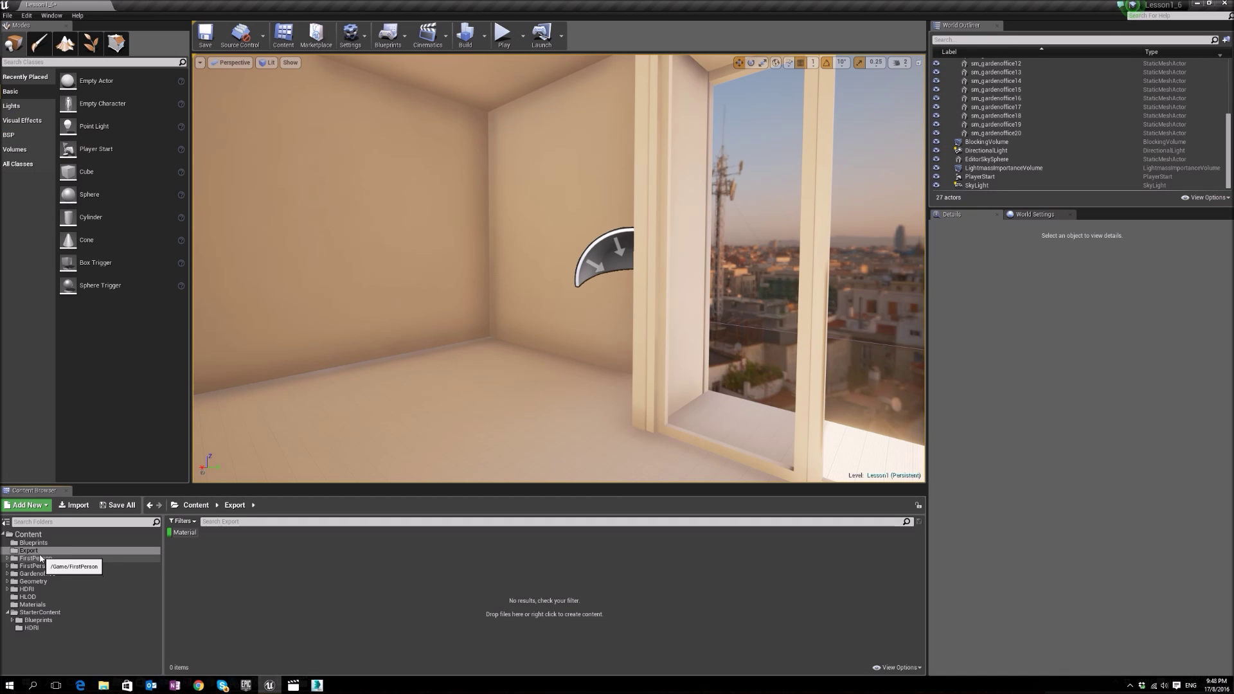
# Browse to Desktop > Lesson 1.6 > Assets > sofa > export and select all seven sofa FBX files
pyautogui.click(74, 505)
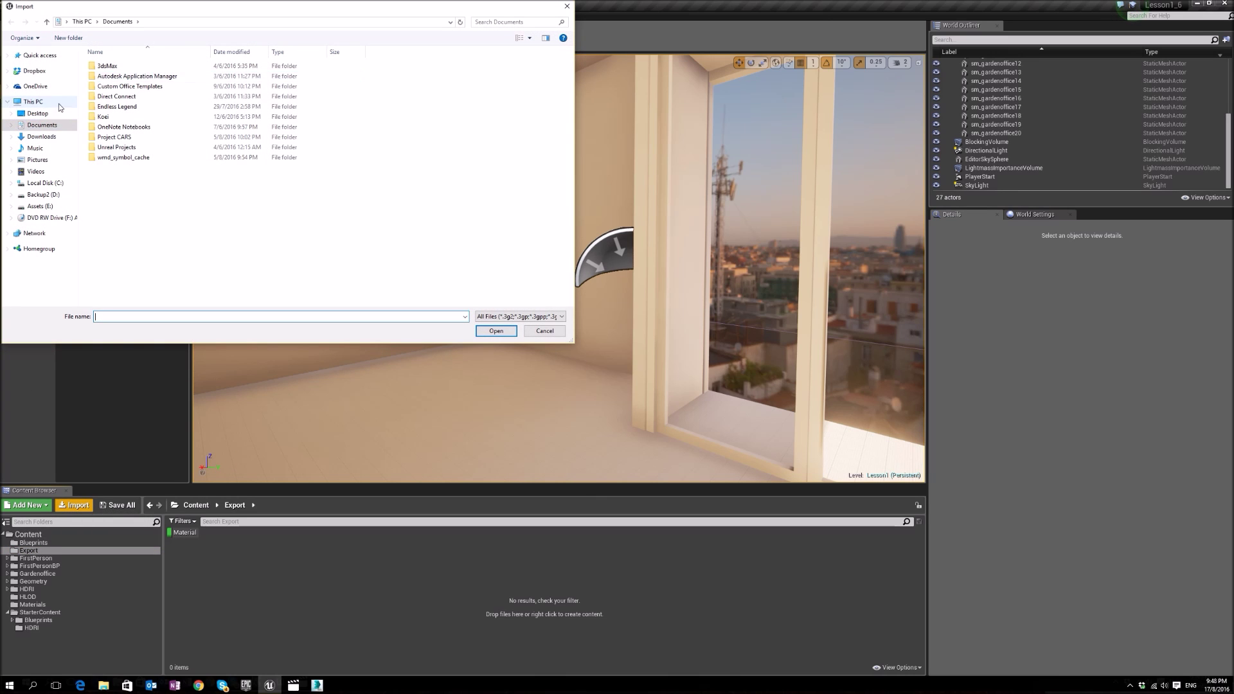
pyautogui.click(38, 113)
pyautogui.doubleClick(119, 116)
pyautogui.doubleClick(127, 78)
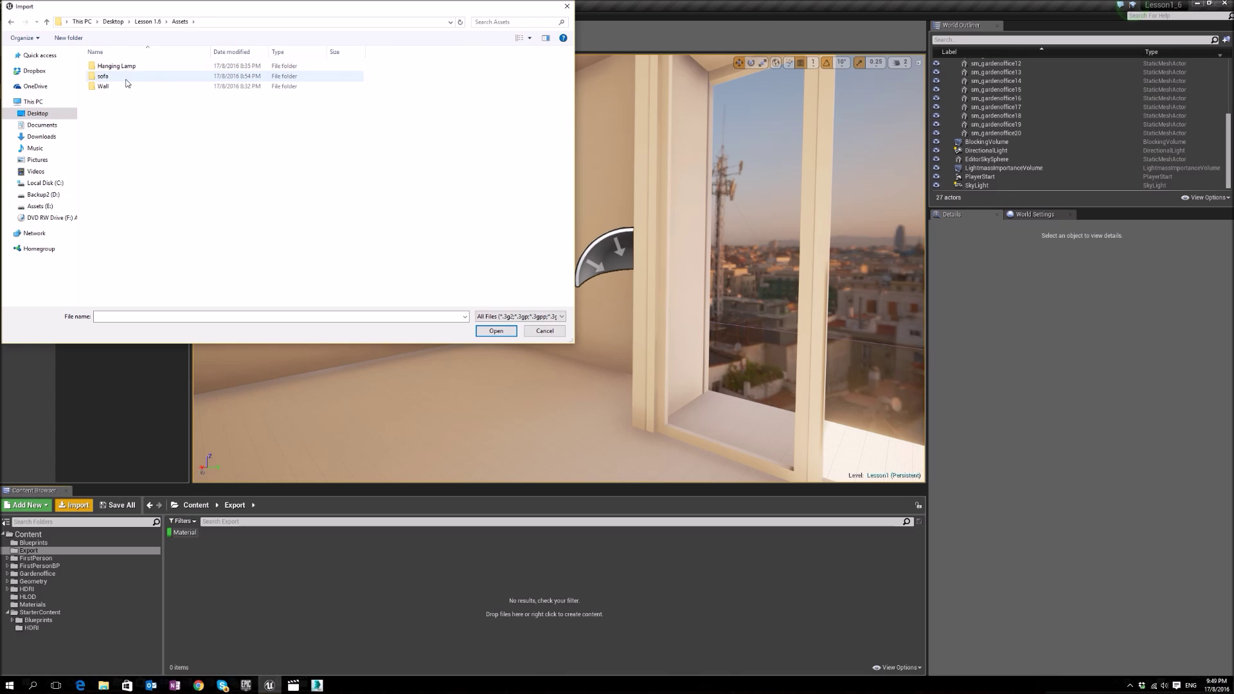
pyautogui.doubleClick(126, 77)
pyautogui.doubleClick(126, 77)
pyautogui.click(125, 66)
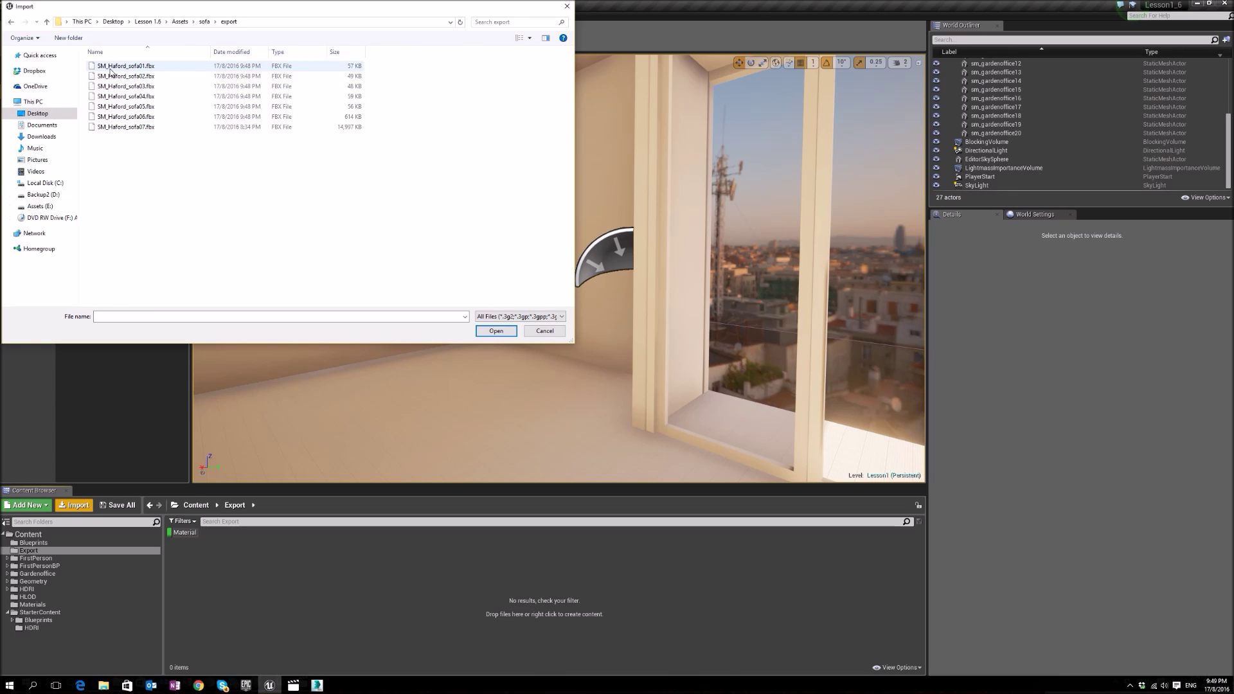
pyautogui.keyDown('shift'); pyautogui.click(124, 128); pyautogui.keyUp('shift')
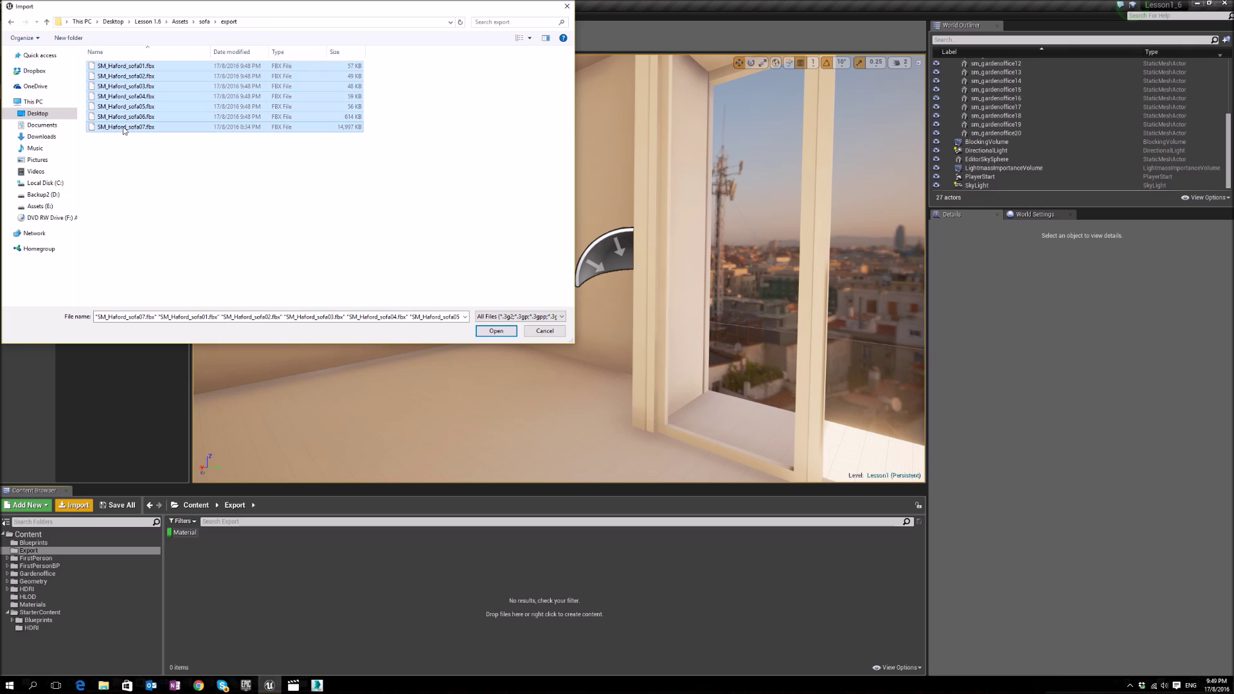
# Import them with Yes All and Import All, overwriting the old sofa assets, then close the Message Log
pyautogui.click(496, 331)
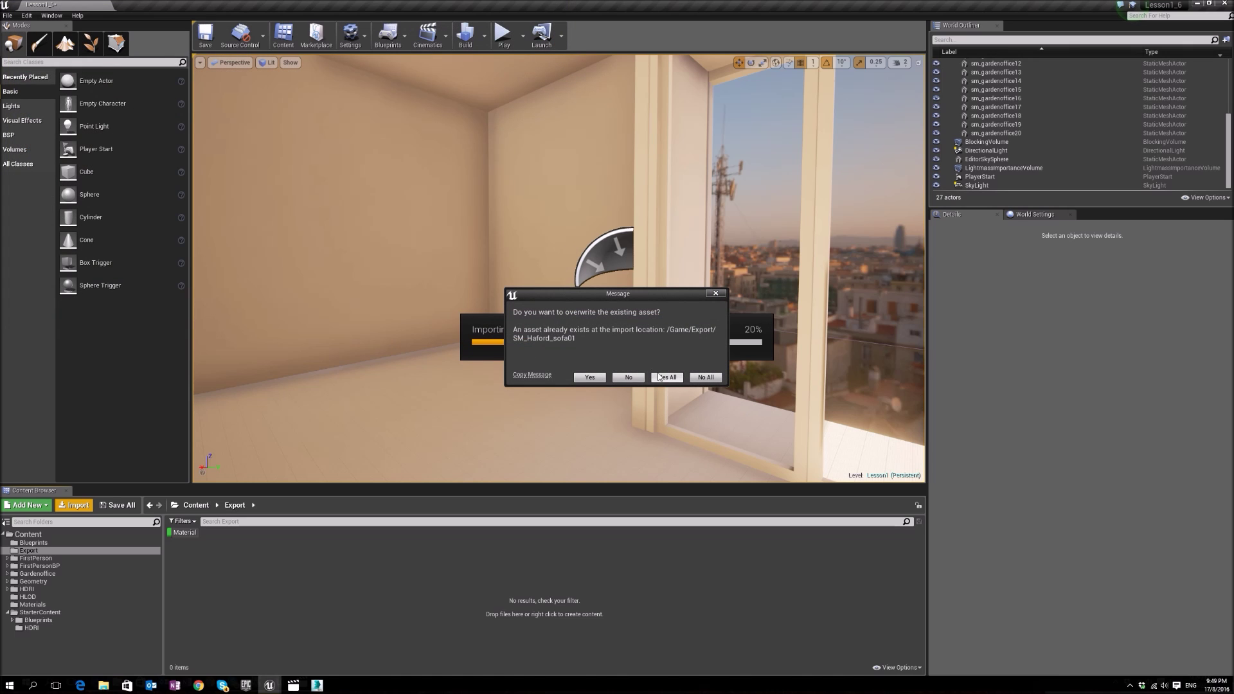
pyautogui.click(666, 378)
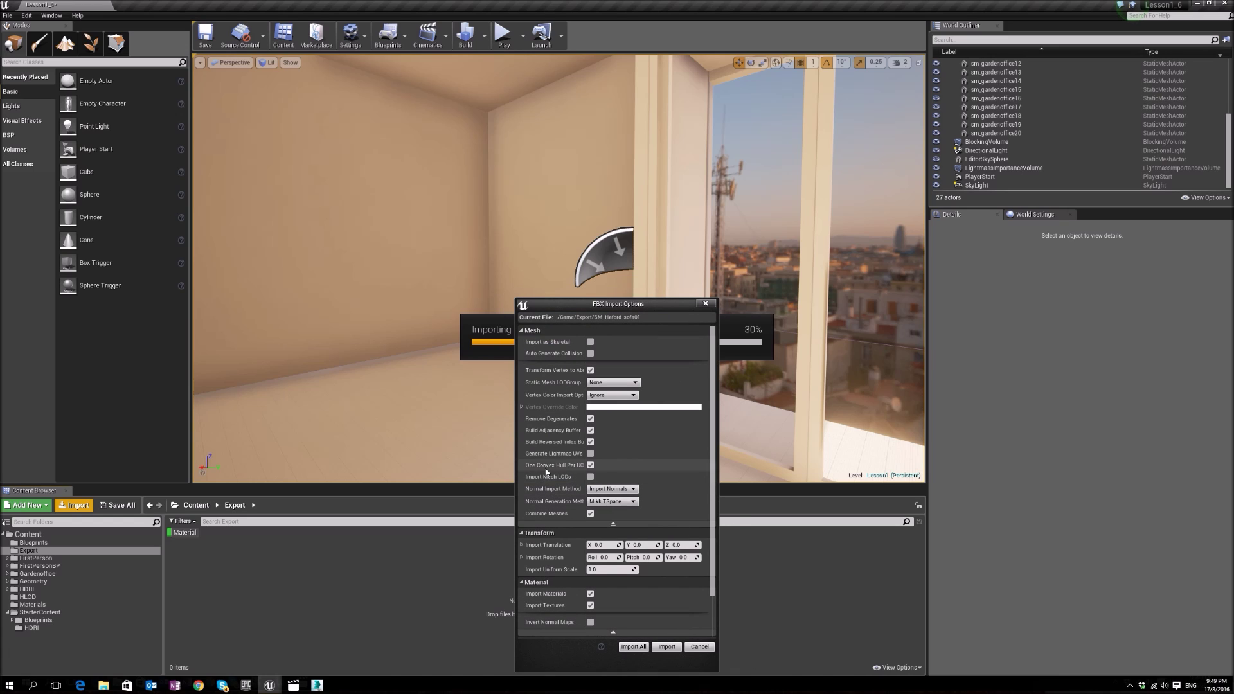
pyautogui.click(632, 647)
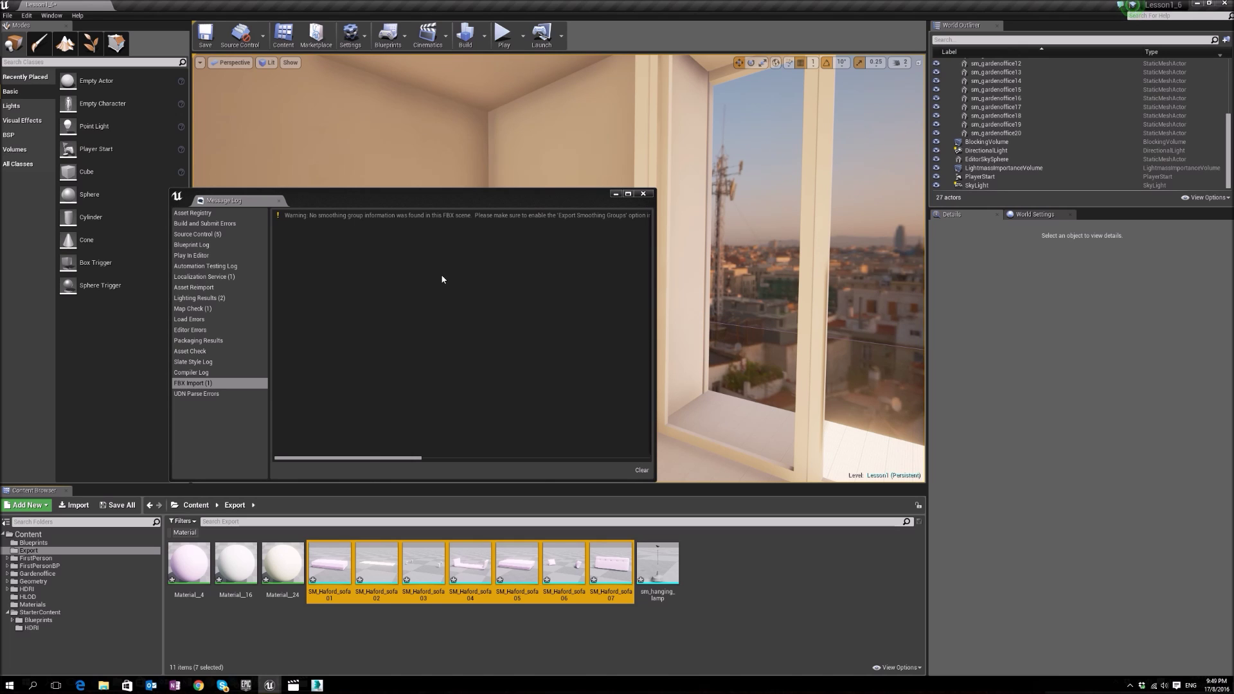
pyautogui.click(643, 194)
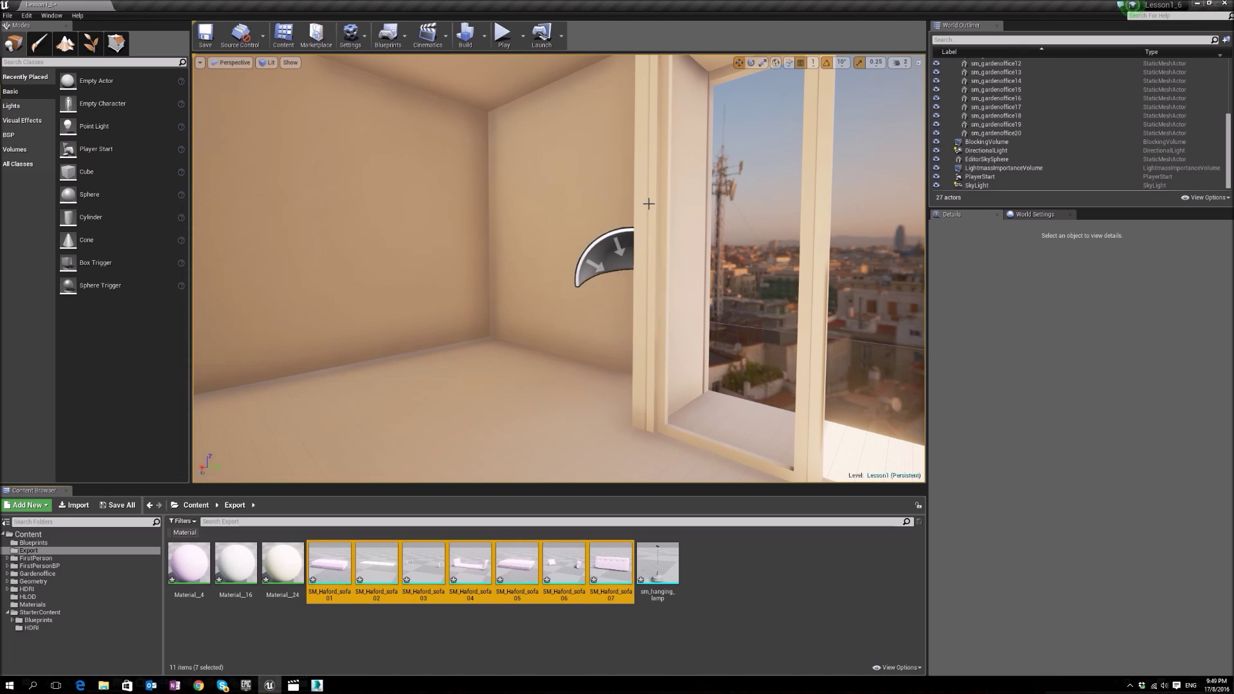
# Copy the sofa pieces' names and transforms to the clipboard from 3ds Max's exporter
pyautogui.rightClick(473, 329)
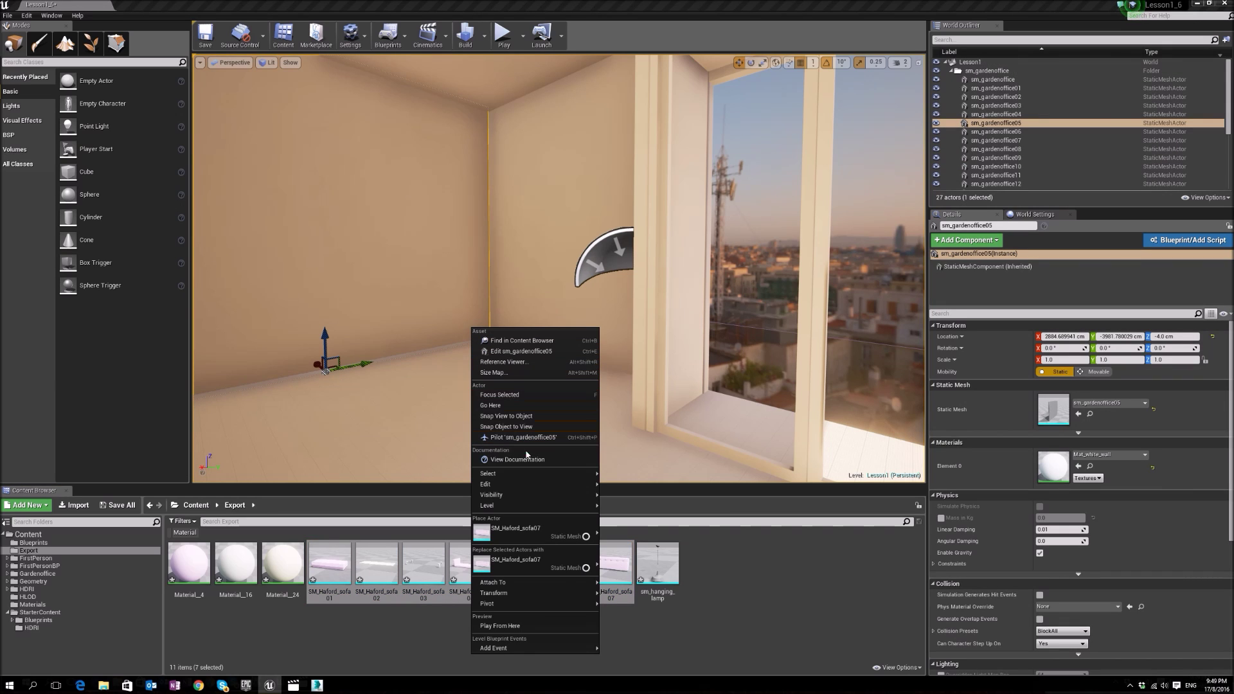
pyautogui.moveTo(578, 485)
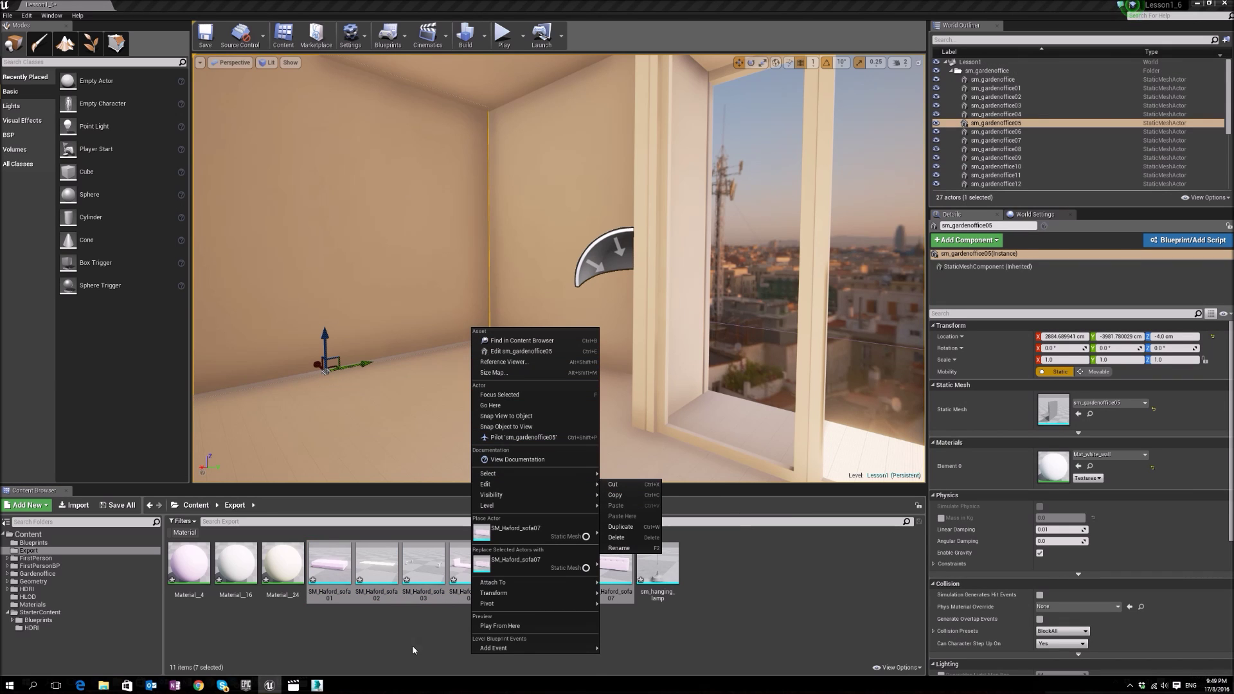
pyautogui.click(316, 686)
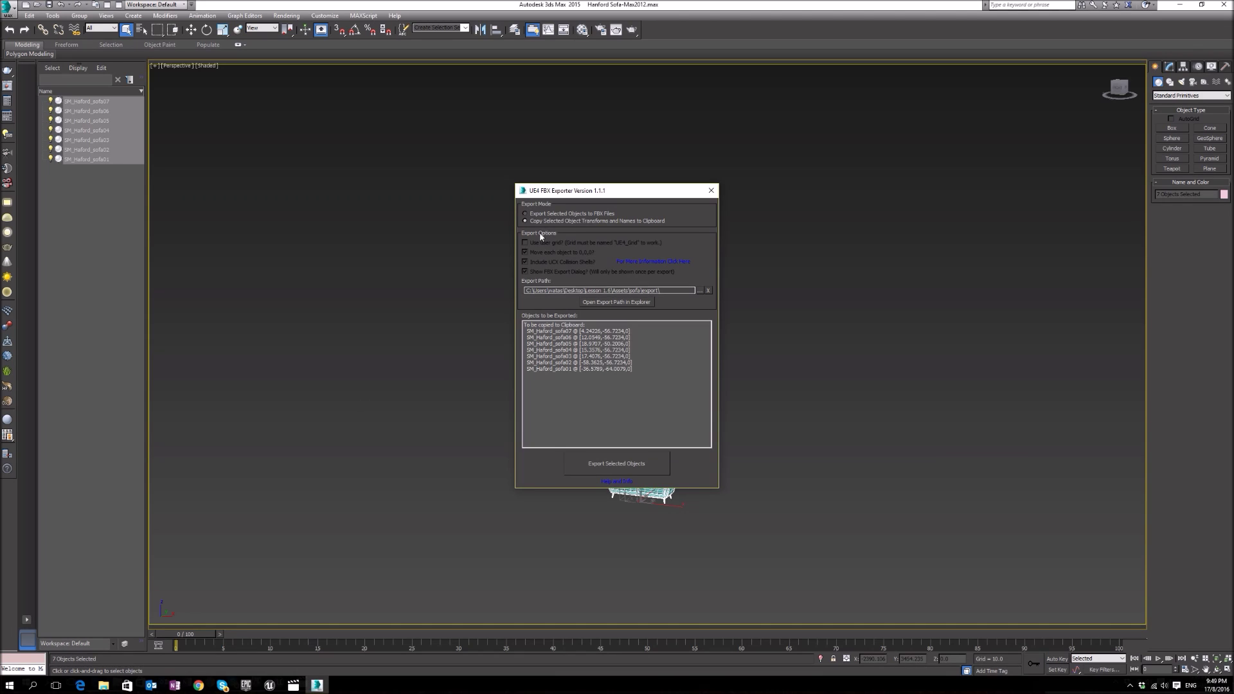
pyautogui.click(622, 460)
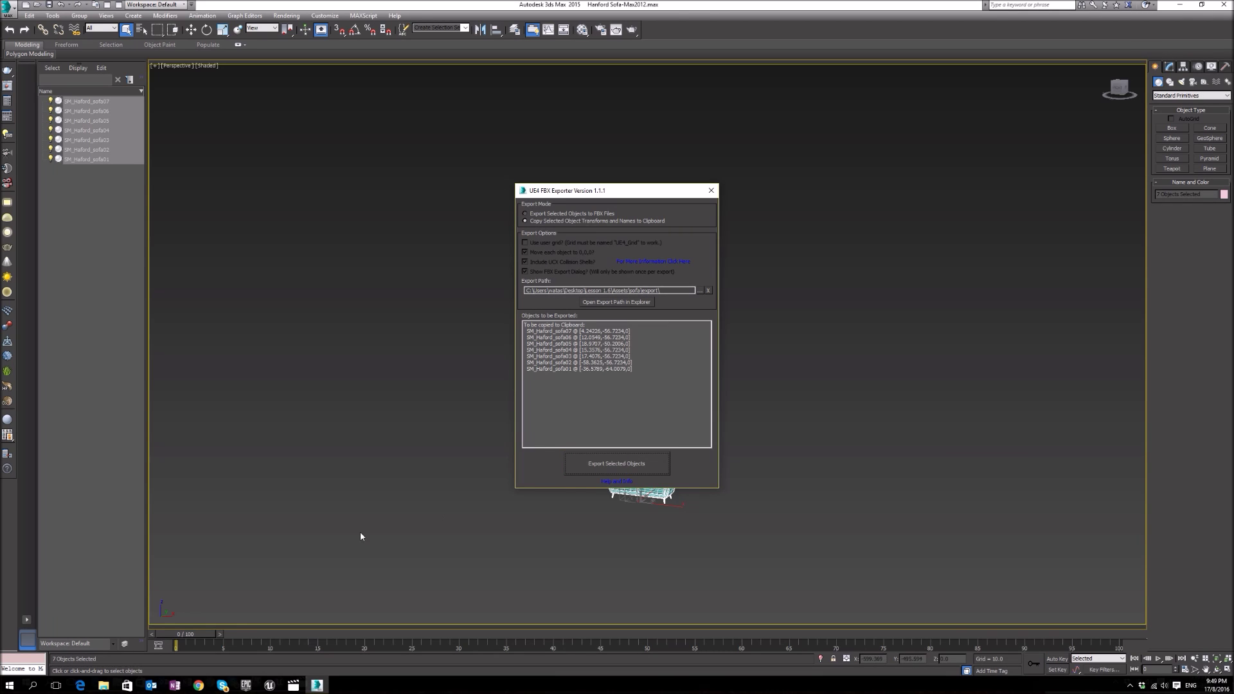
pyautogui.click(270, 685)
# Paste the seven sofa pieces into the Unreal level with Edit > Paste
pyautogui.rightClick(410, 367)
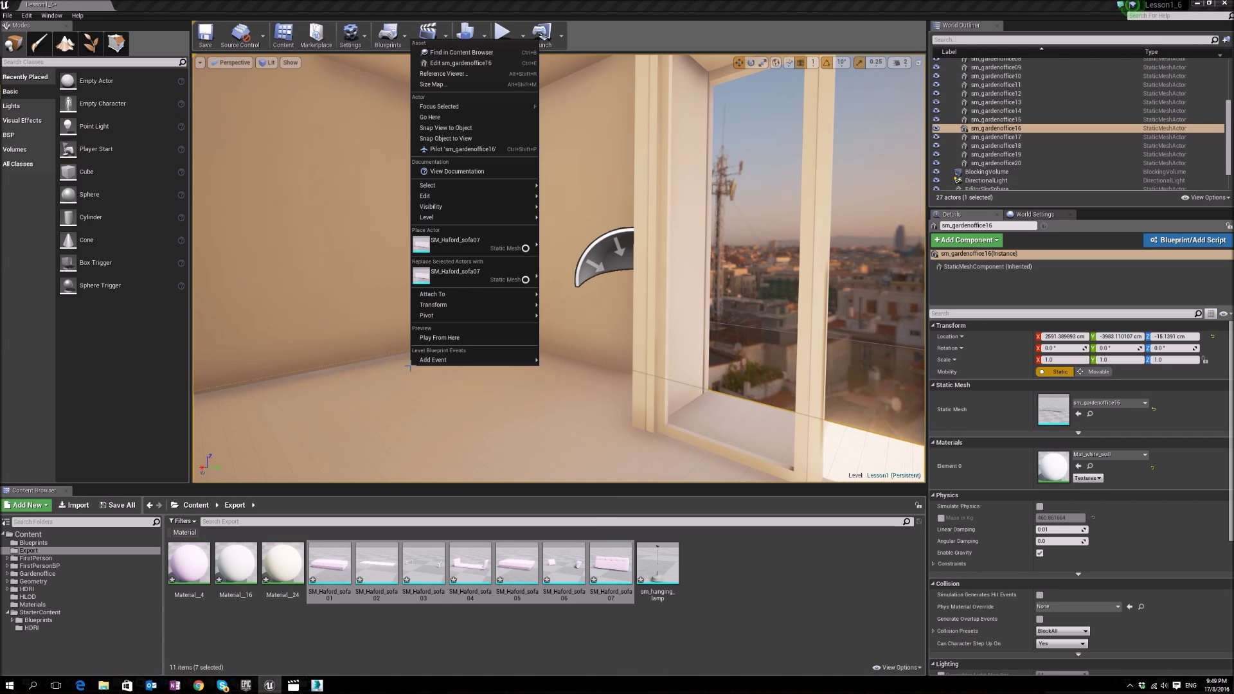
pyautogui.moveTo(476, 196)
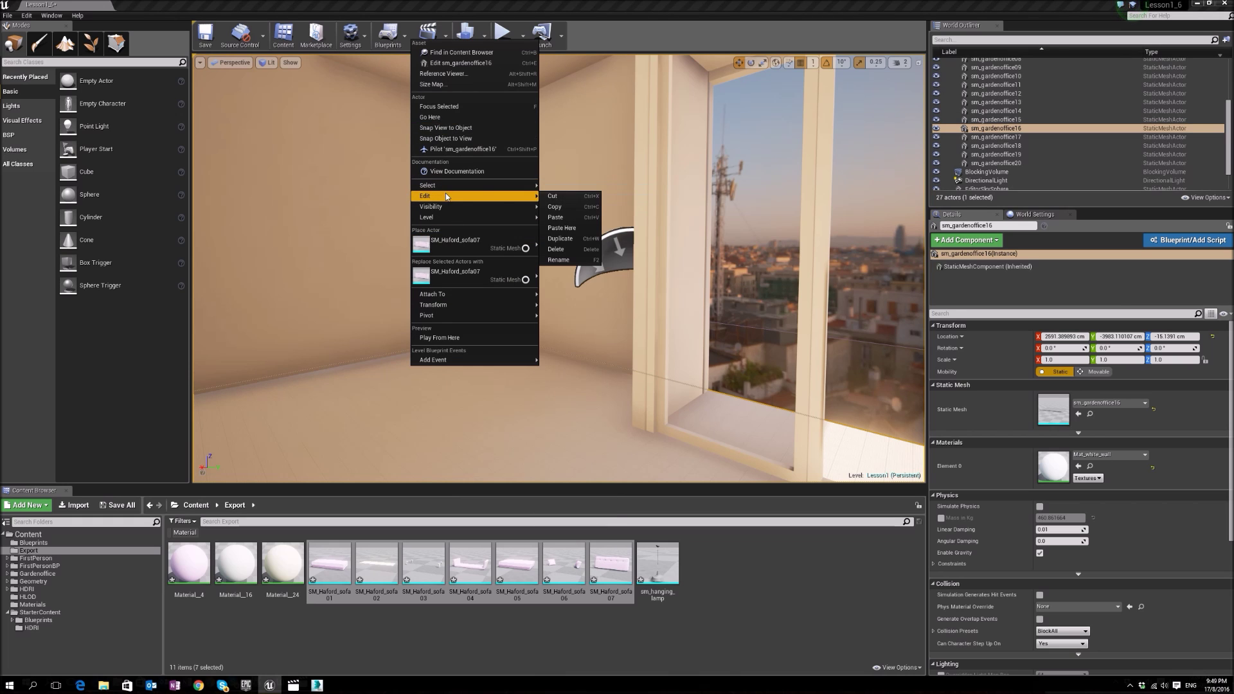
pyautogui.click(591, 221)
# Move the sofa into the room along X and Y using the front and top orthographic views
pyautogui.press('f')
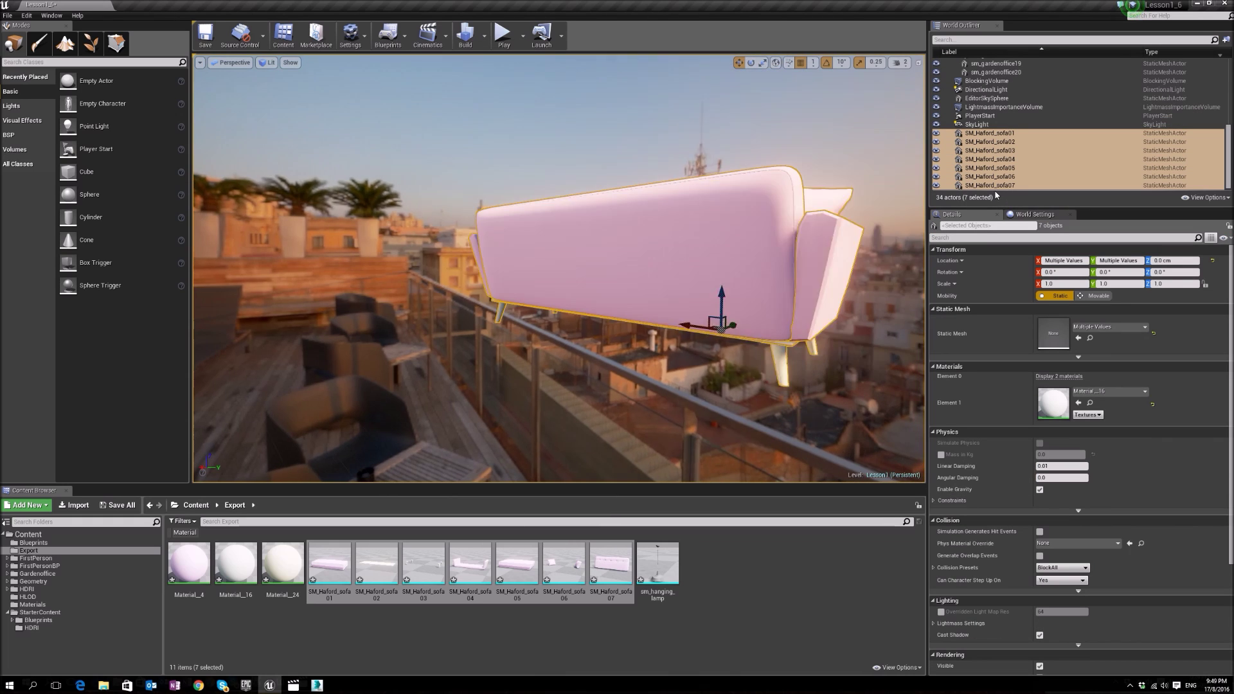
pyautogui.moveTo(560, 270); pyautogui.dragTo(563, 267, button='right')
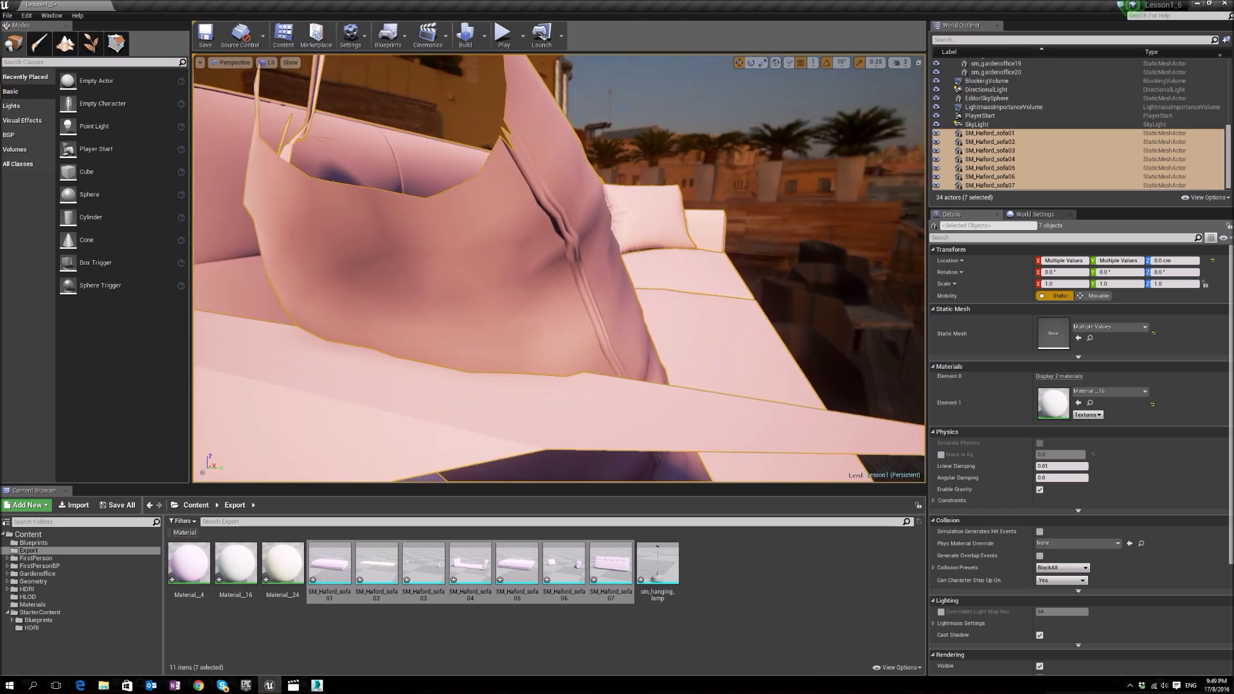
pyautogui.press('f')
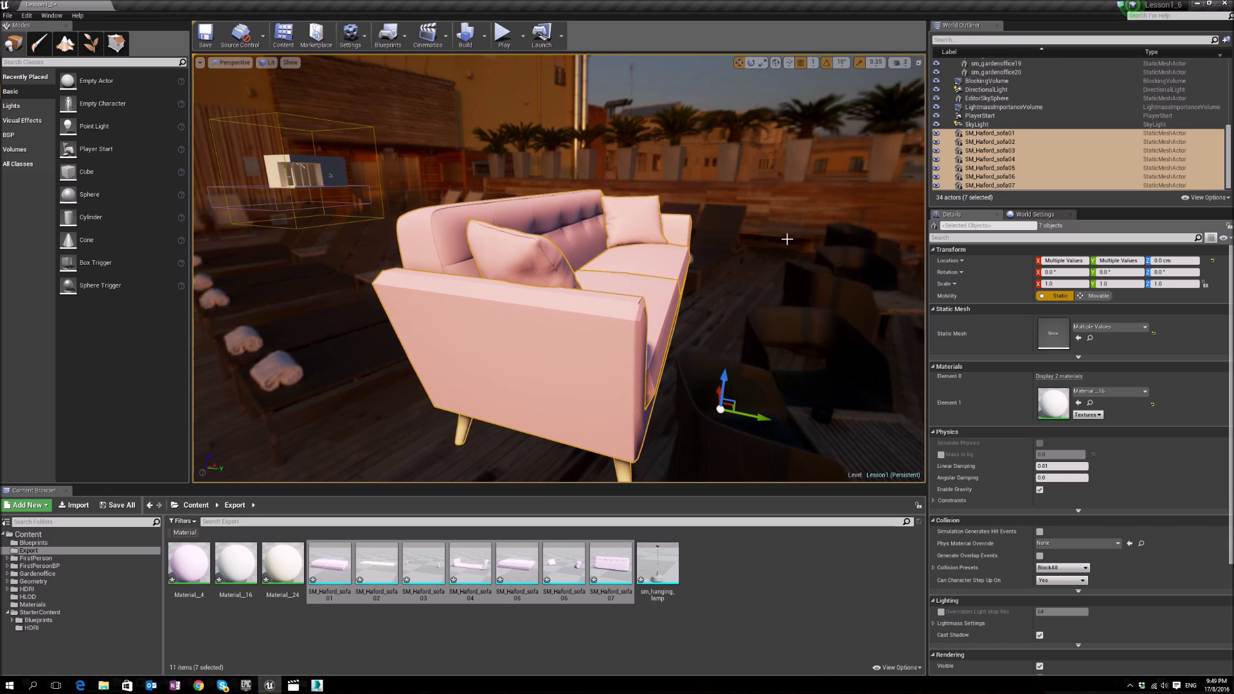
pyautogui.hotkey('alt', 'h')
pyautogui.moveTo(671, 268); pyautogui.dragTo(759, 270)
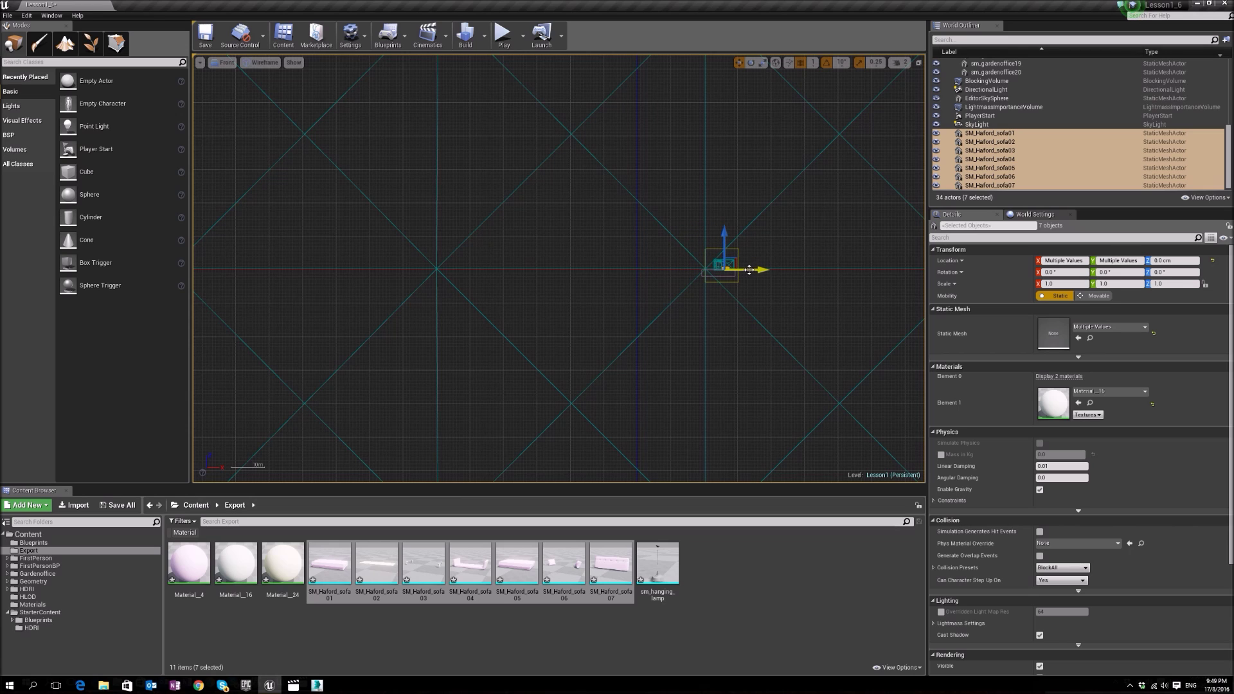
pyautogui.hotkey('alt', 'j')
pyautogui.moveTo(726, 309); pyautogui.dragTo(730, 179)
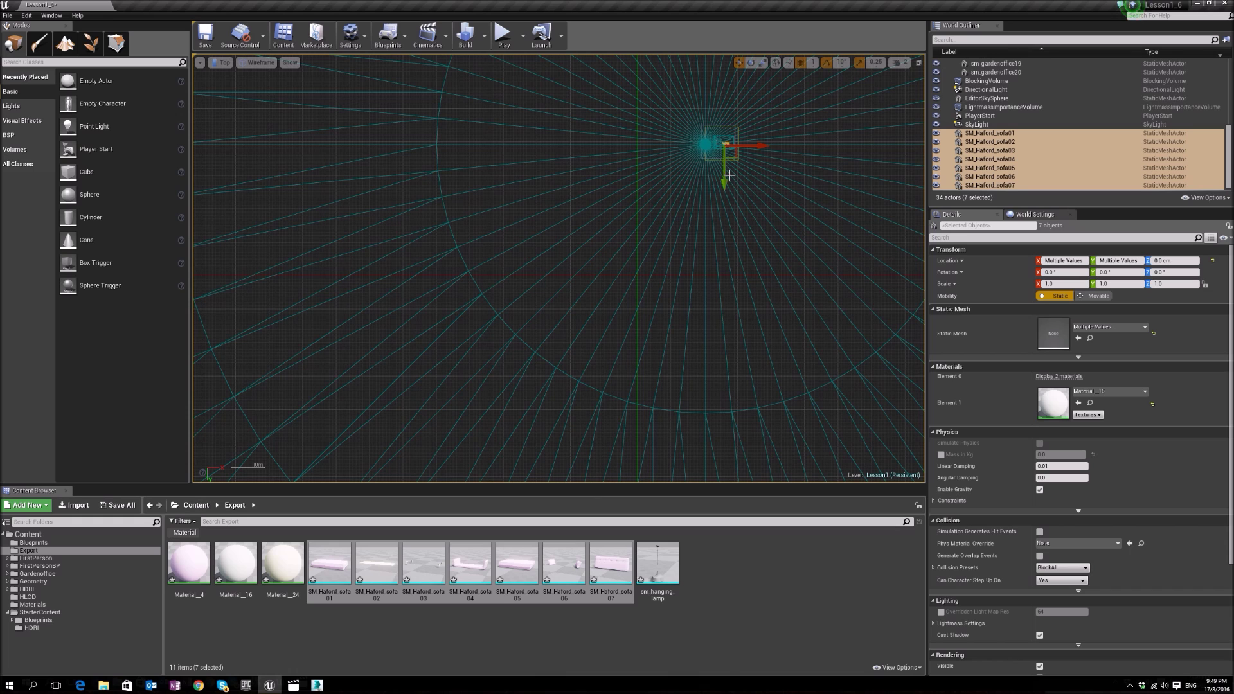
pyautogui.hotkey('alt', 'g')
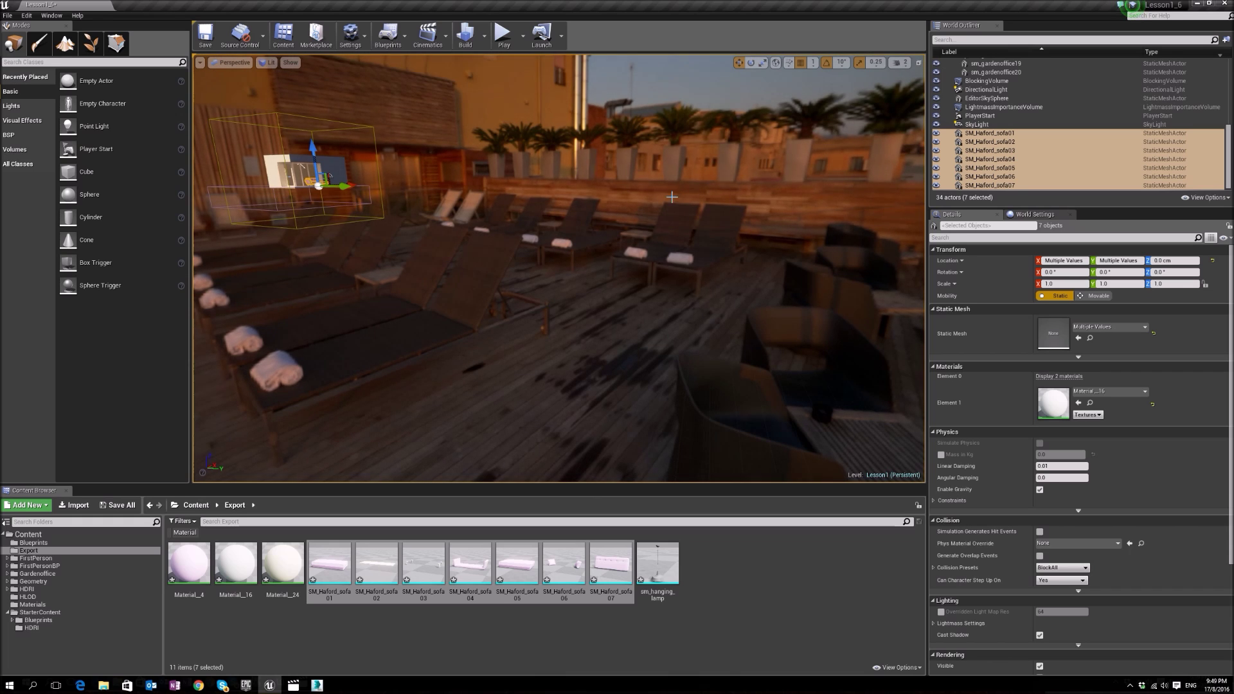
# Turn the sofa 90 degrees around its vertical axis against the back wall, then deselect it
pyautogui.press('f')
pyautogui.keyDown('alt'); pyautogui.moveTo(452, 230); pyautogui.dragTo(452, 231); pyautogui.keyUp('alt')
pyautogui.press('super+g')
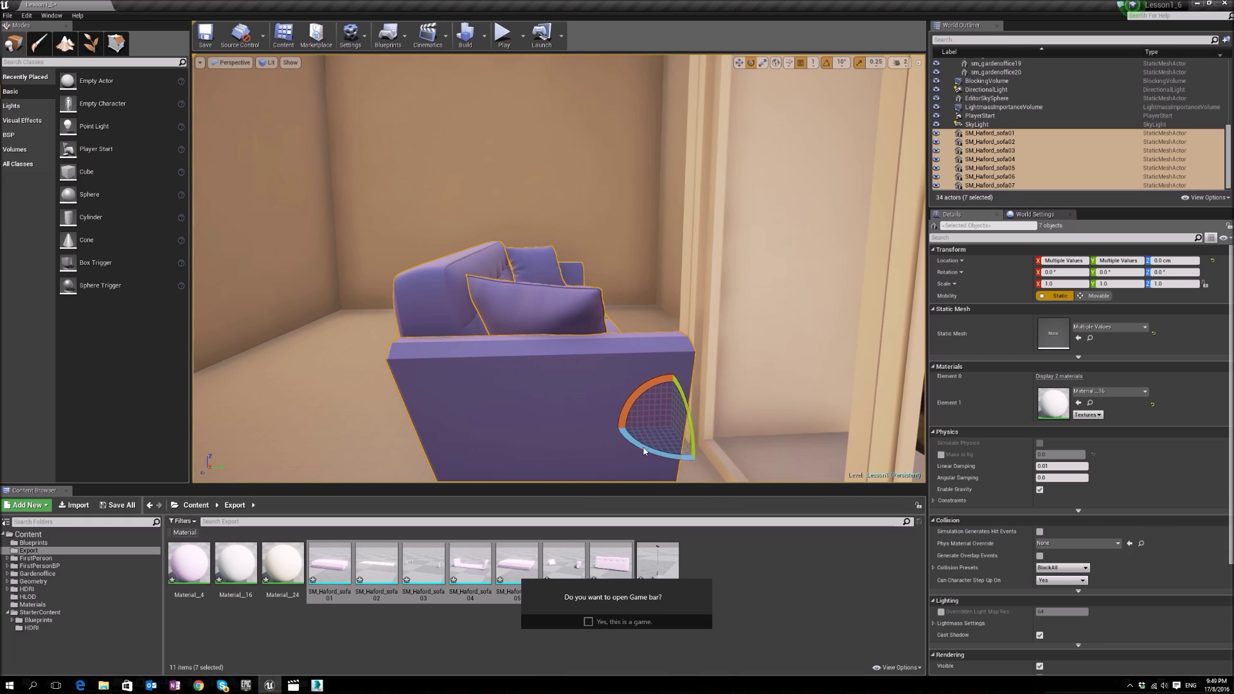
pyautogui.moveTo(644, 450); pyautogui.dragTo(711, 456)
pyautogui.moveTo(710, 414); pyautogui.dragTo(452, 301)
pyautogui.press('w')
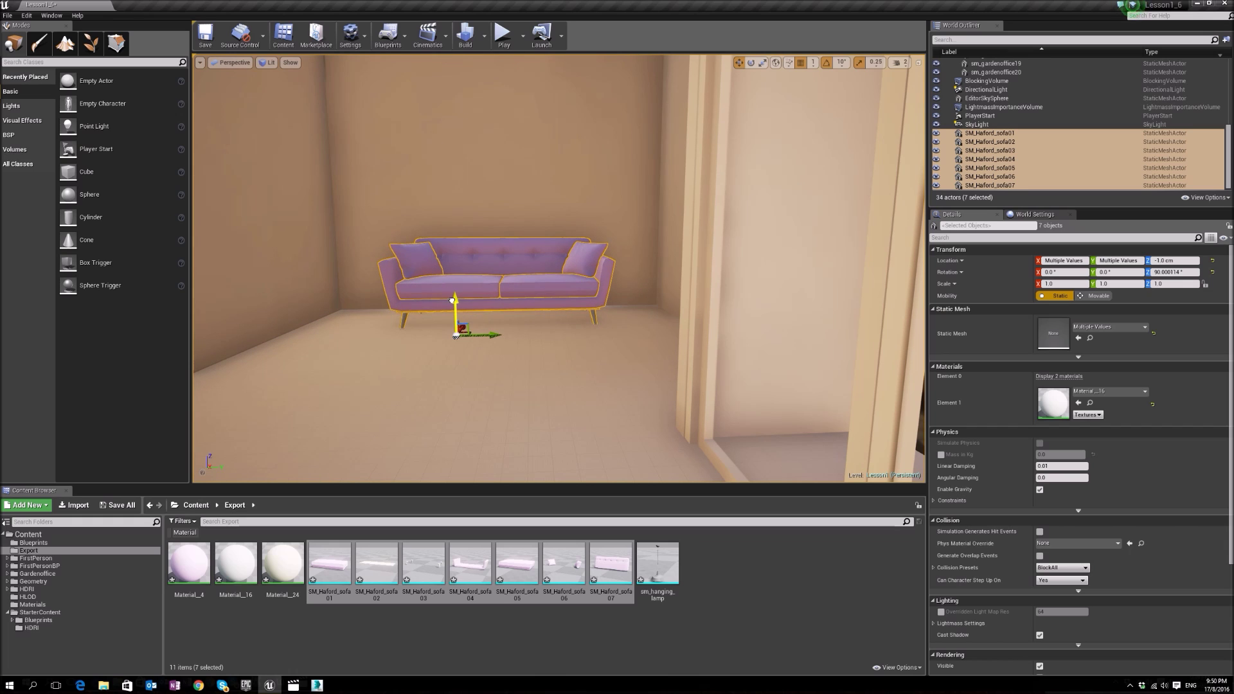
pyautogui.click(455, 335)
# Import sm_hanging_lamp.fbx from Assets > Hanging Lamp > export, answering the overwrite prompt
pyautogui.rightClick(734, 79)
pyautogui.click(633, 372)
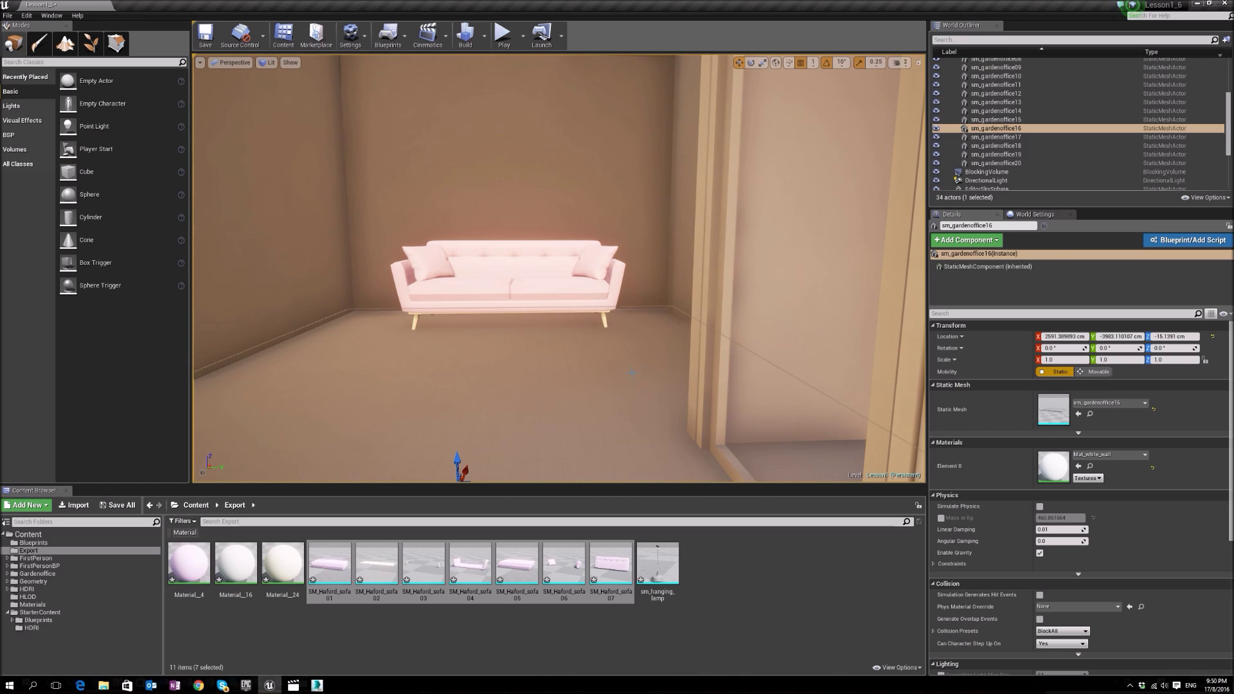
pyautogui.click(261, 586)
pyautogui.click(74, 505)
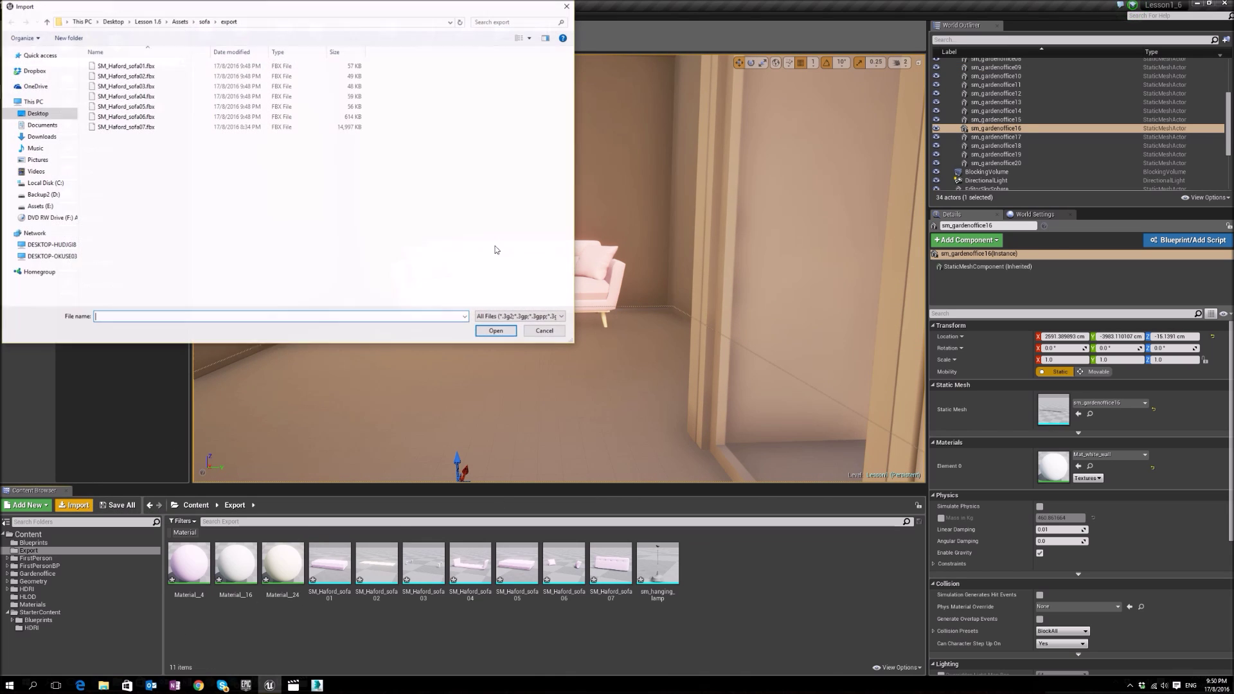
pyautogui.click(181, 22)
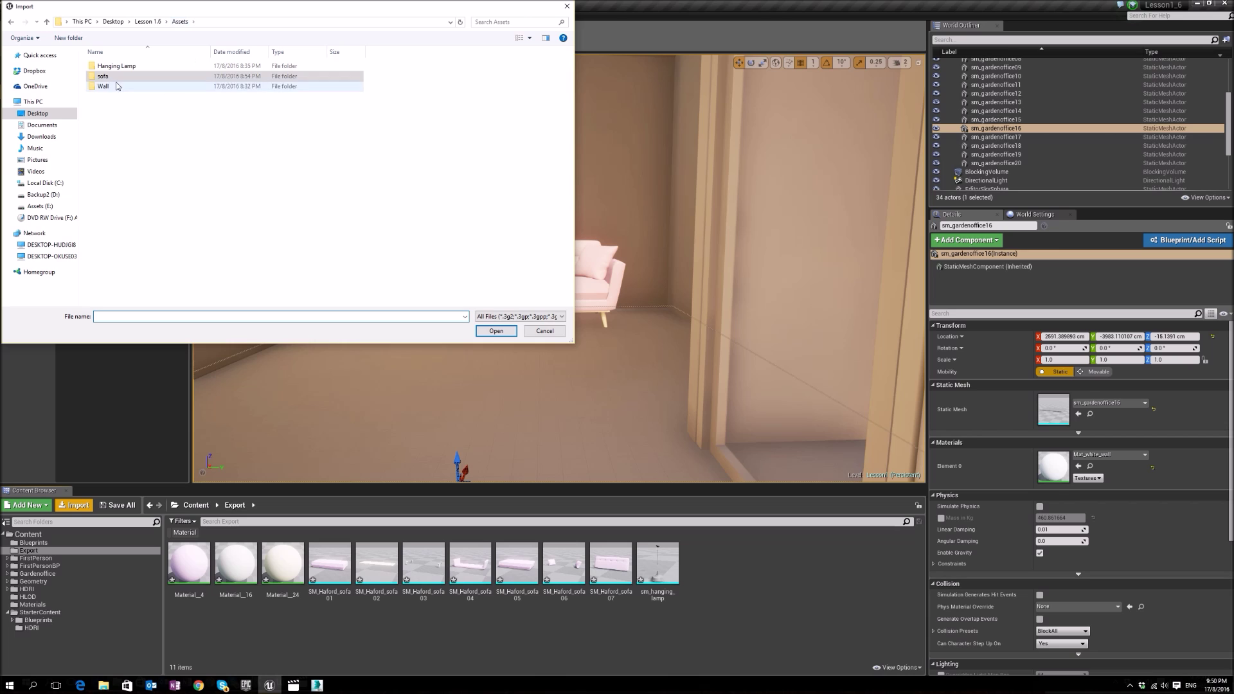
pyautogui.doubleClick(119, 65)
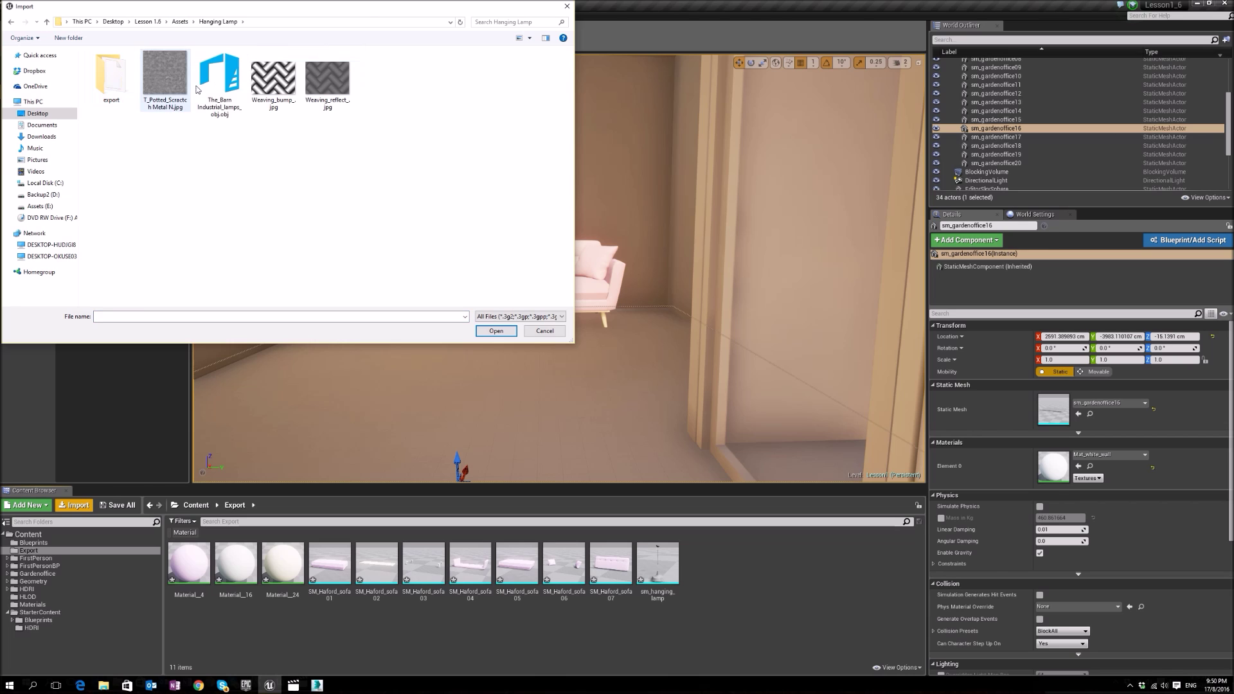
pyautogui.doubleClick(112, 82)
pyautogui.doubleClick(126, 71)
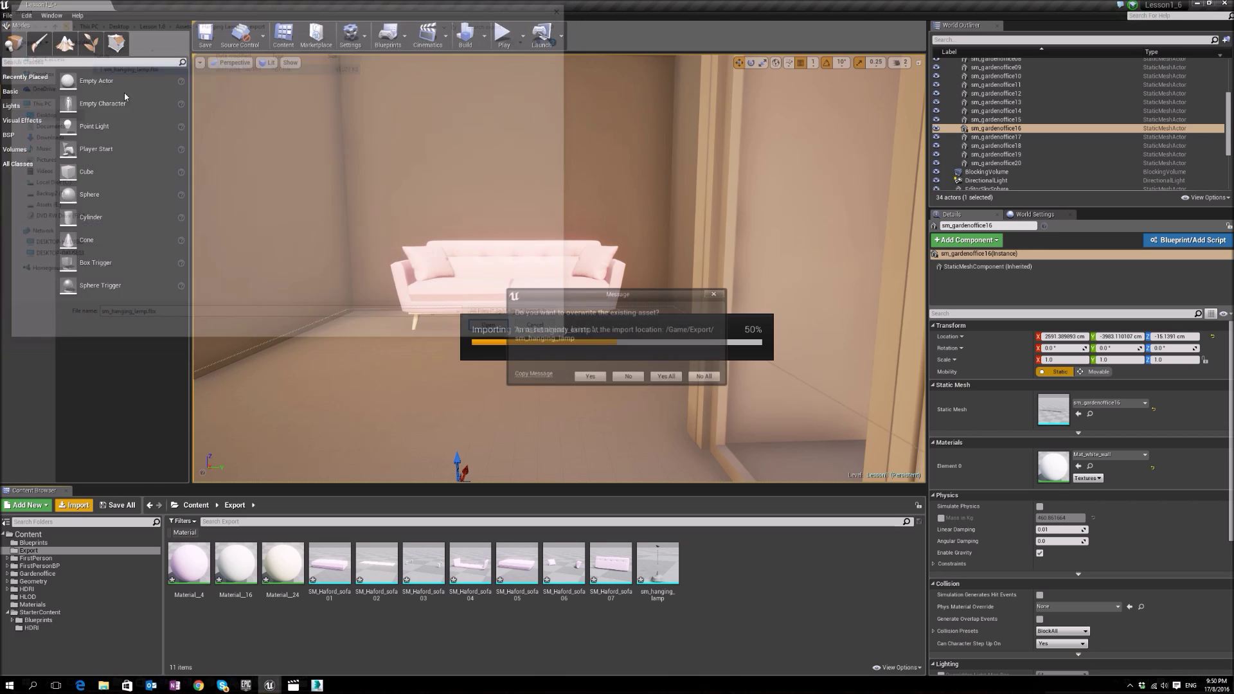
pyautogui.click(668, 378)
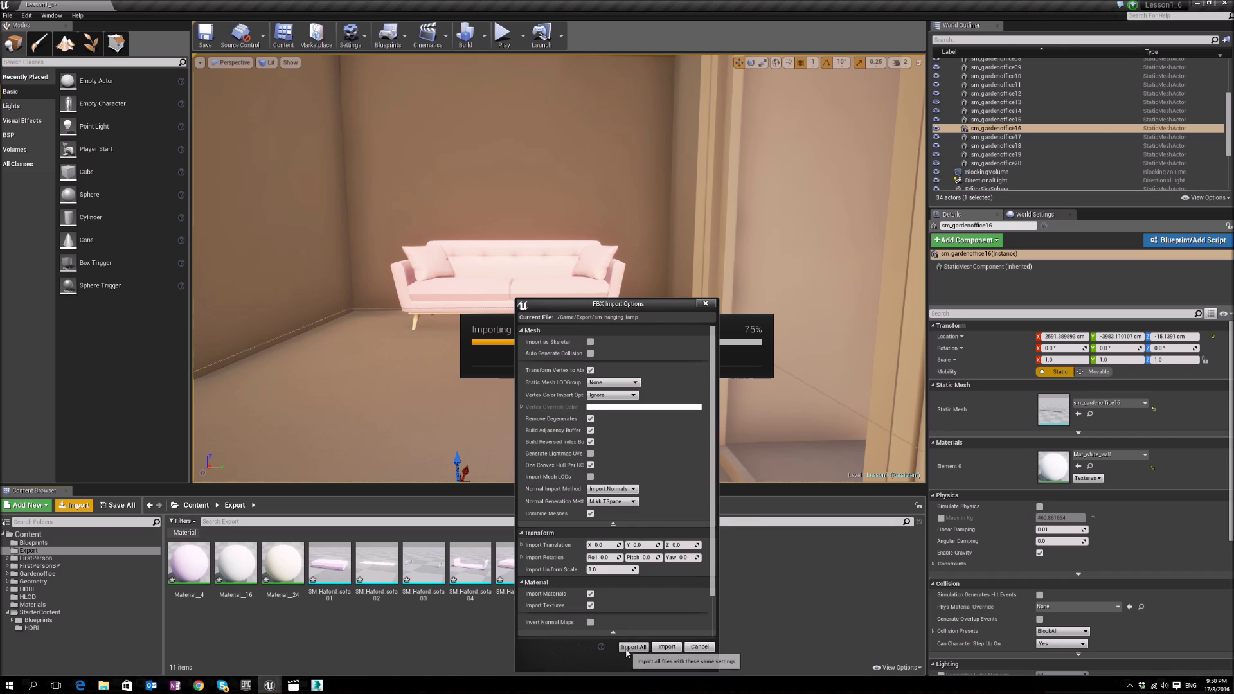
# Accept Import All for the lamp and drag sm_hanging_lamp into the room in front of the sofa
pyautogui.click(668, 663)
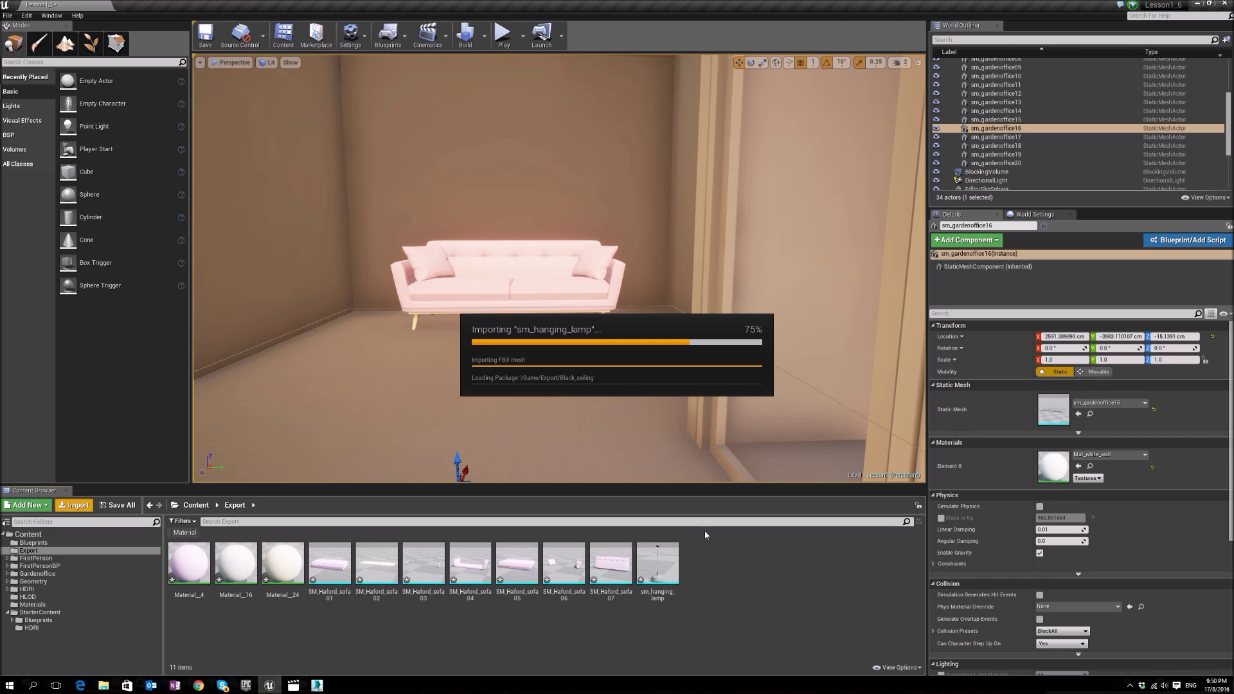
pyautogui.moveTo(376, 621); pyautogui.dragTo(460, 450)
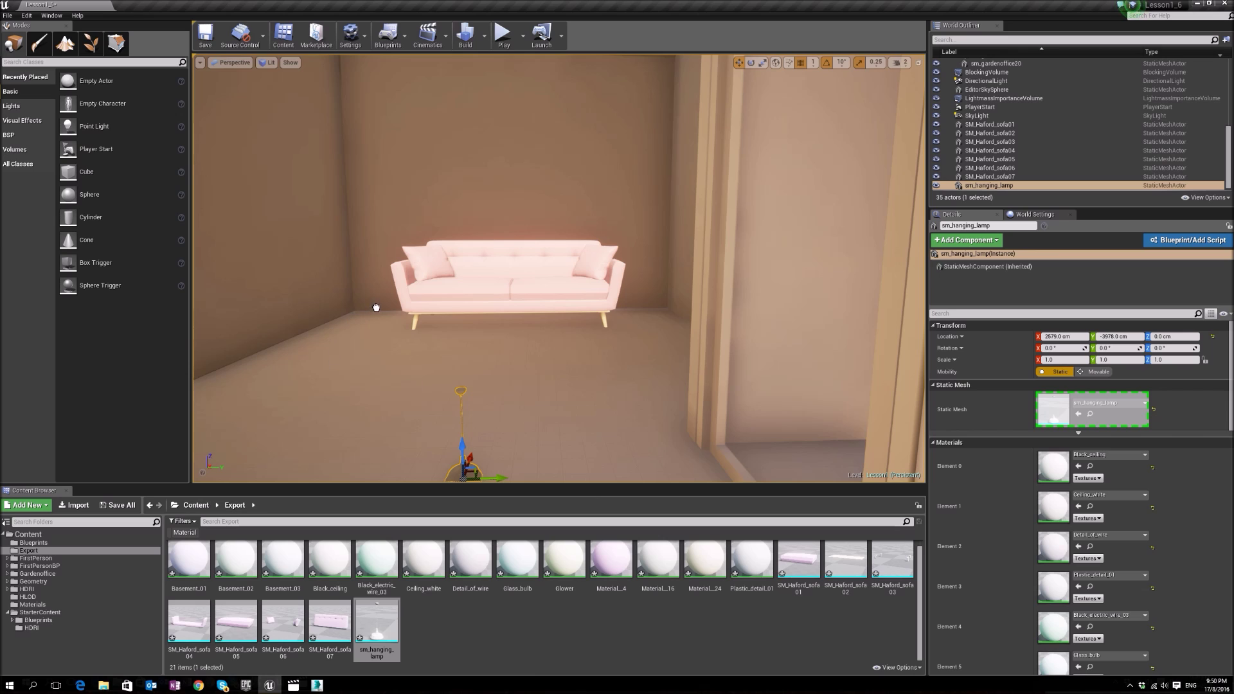
# Delete the extra lamp copy and raise the lamp from the floor toward the ceiling
pyautogui.moveTo(385, 301); pyautogui.dragTo(384, 301)
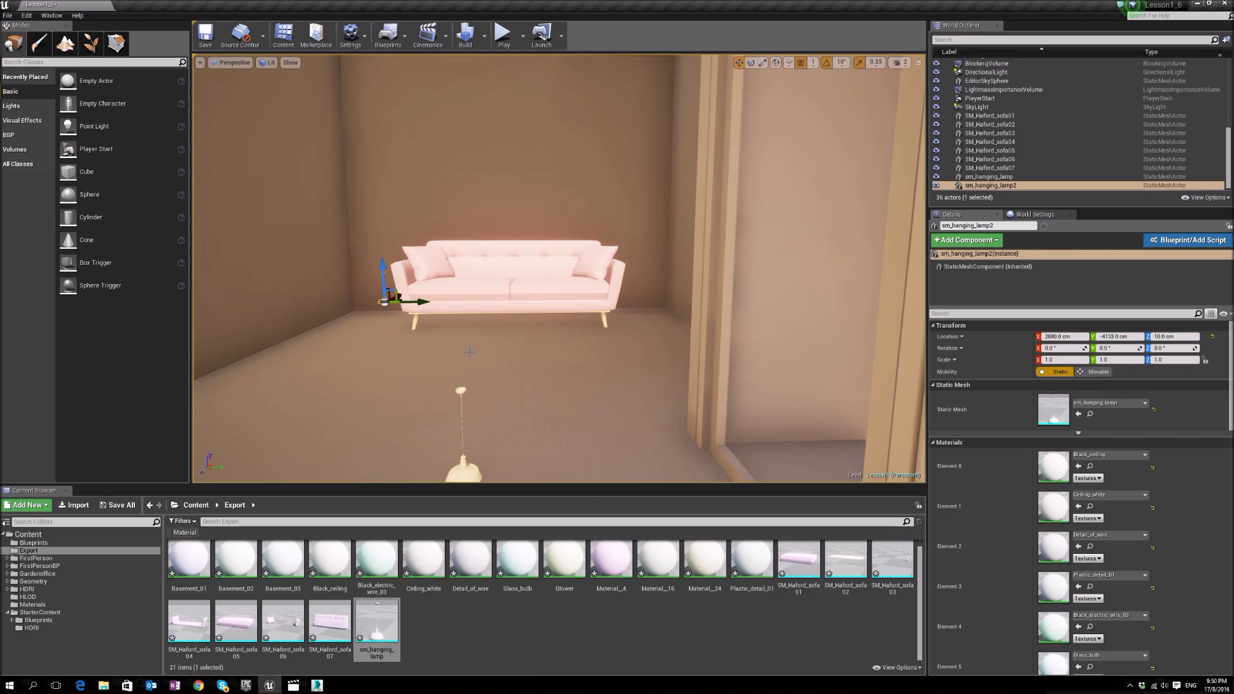
pyautogui.press('Delete')
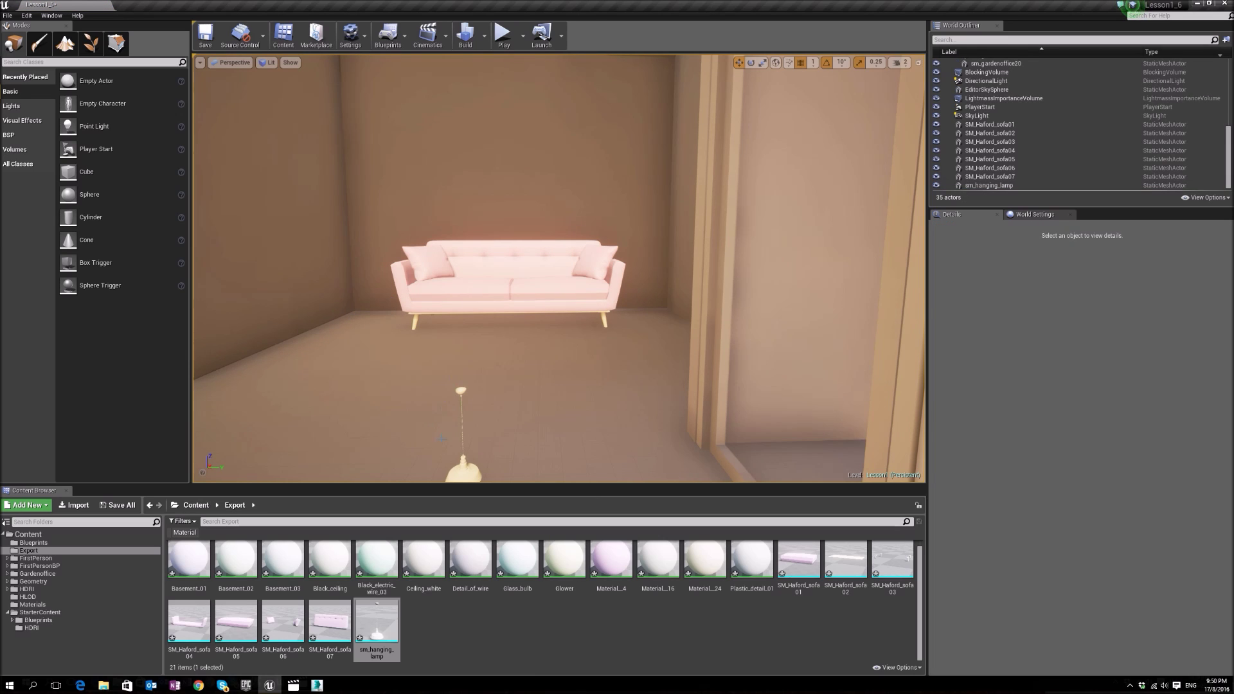
pyautogui.click(462, 467)
pyautogui.moveTo(462, 454); pyautogui.dragTo(453, 162)
# Set the lamp's Scale X, Y and Z to 3.0
pyautogui.write('3')
pyautogui.press('Tab')
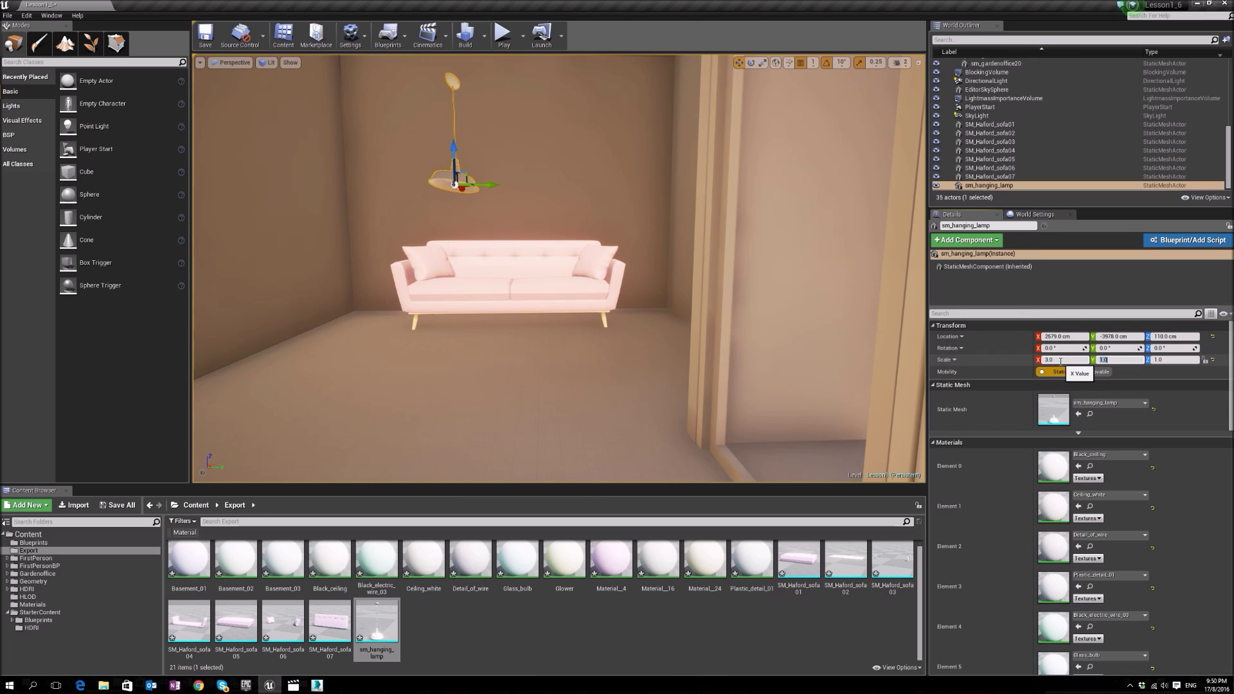
pyautogui.write('3')
pyautogui.press('Tab')
pyautogui.write('3')
pyautogui.press('Return')
# Lift the lamp higher so it hangs from the ceiling, then select the back wall
pyautogui.moveTo(553, 360); pyautogui.dragTo(550, 316, button='right')
pyautogui.moveTo(531, 338); pyautogui.dragTo(533, 203)
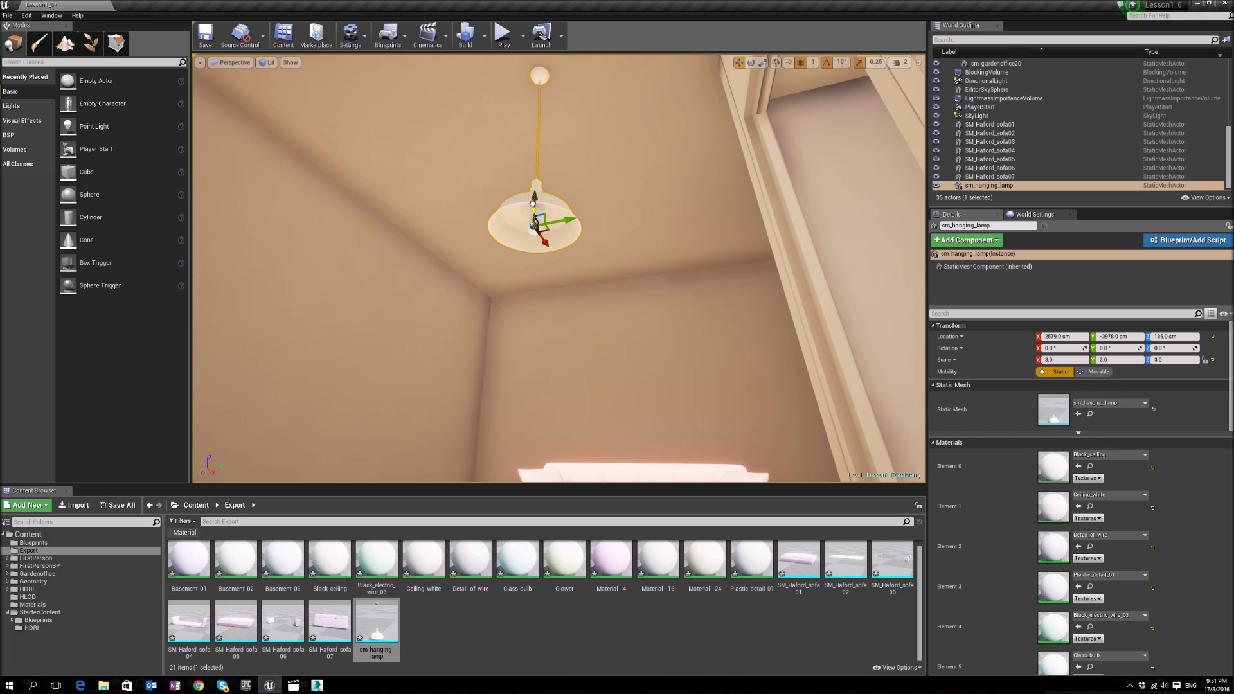
pyautogui.scroll(-5, 533, 225)
pyautogui.click(533, 225)
pyautogui.scroll(6, 533, 225)
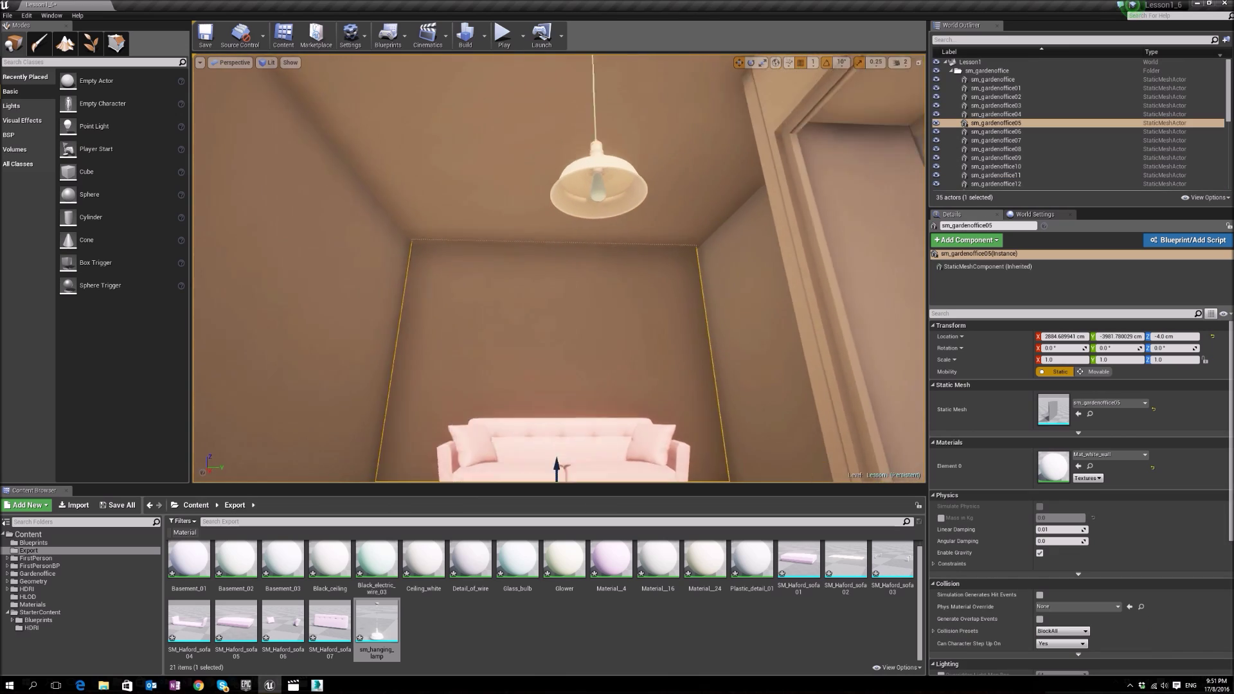
pyautogui.moveTo(794, 450); pyautogui.dragTo(517, 328, button='right')
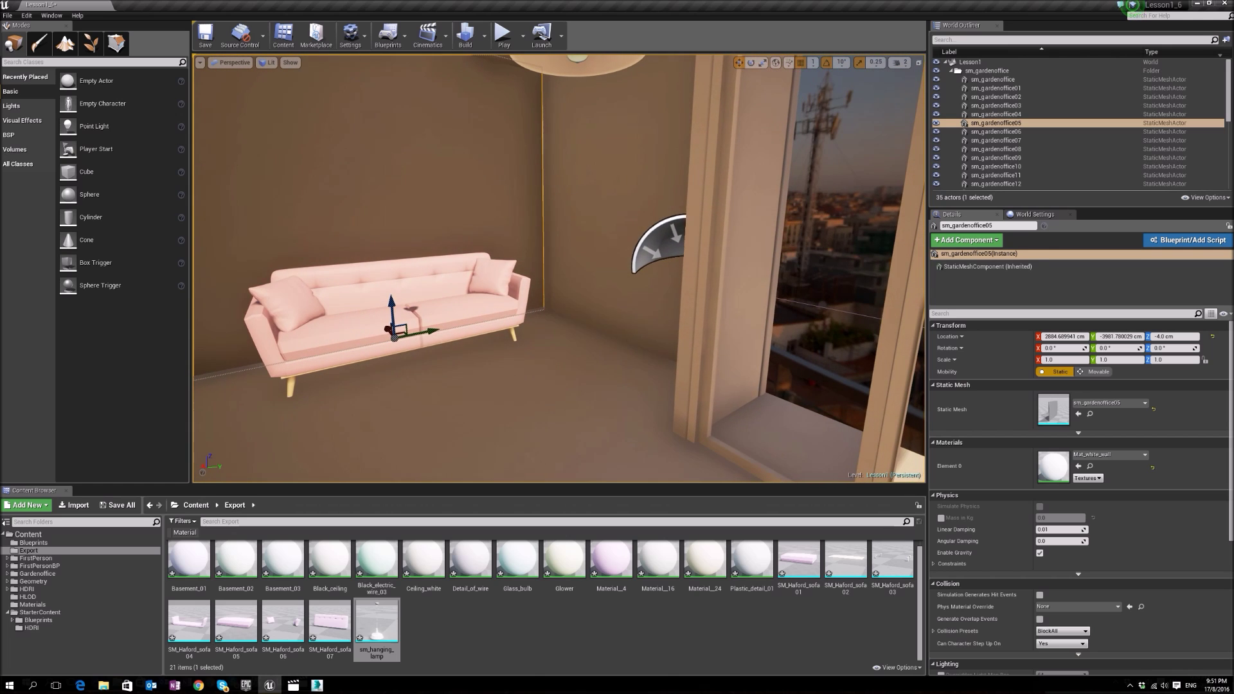
pyautogui.click(8, 613)
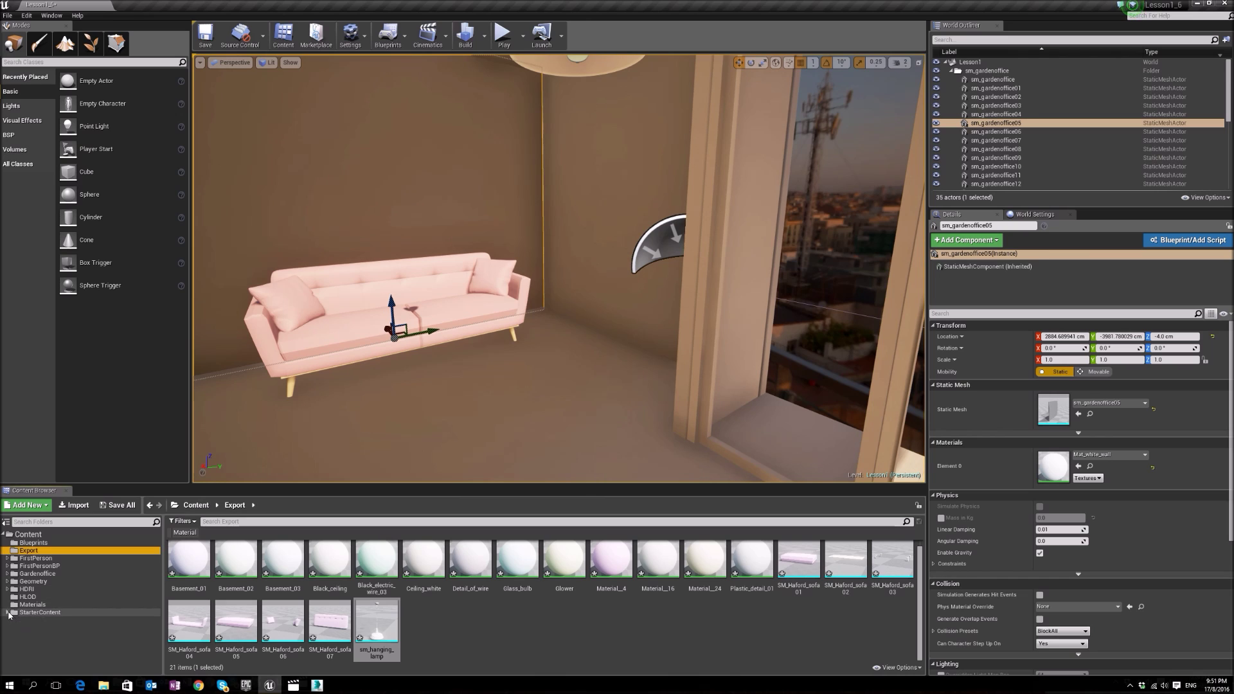
# Cancel naming the stray new folder under Export and delete it
pyautogui.rightClick(23, 638)
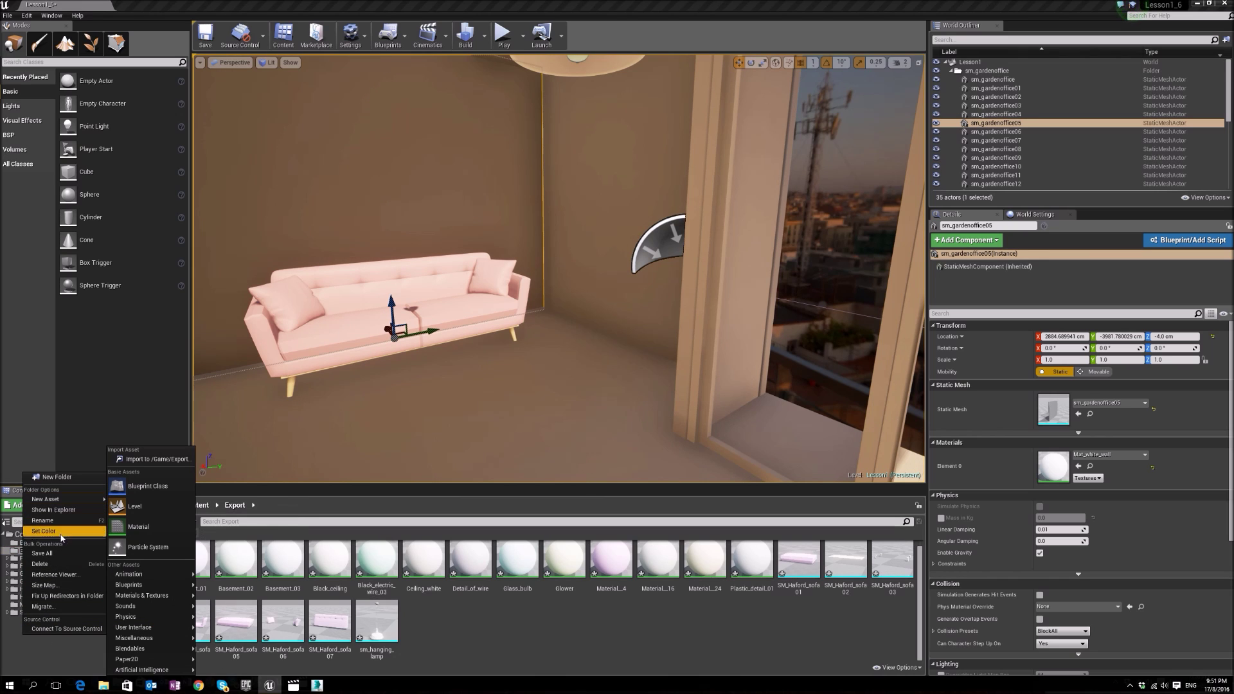
pyautogui.click(63, 478)
pyautogui.write('Te')
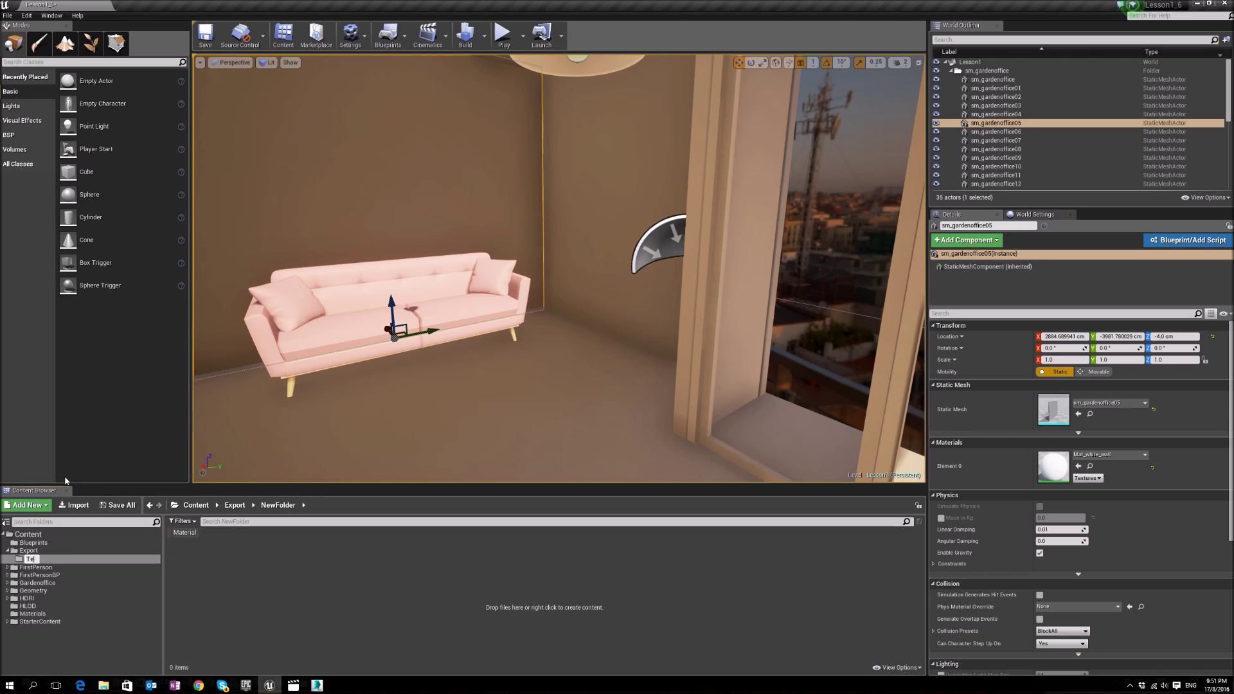
pyautogui.press('BackSpace')
pyautogui.press('BackSpace')
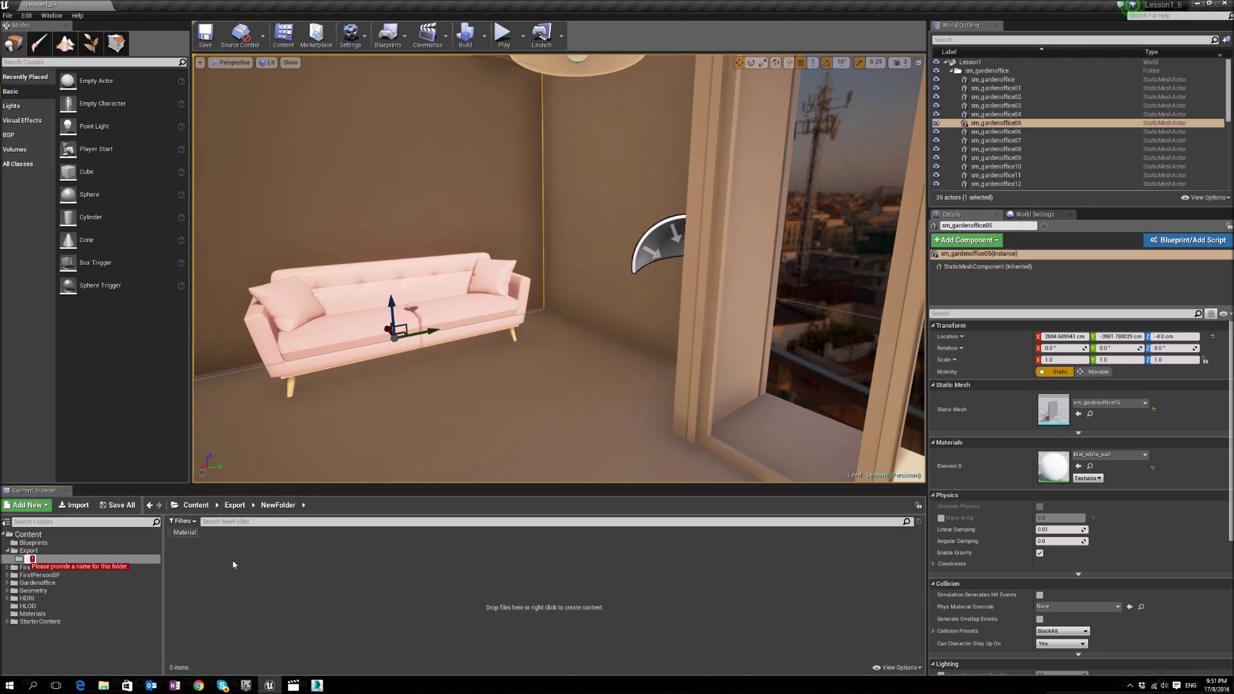
pyautogui.press('Escape')
pyautogui.rightClick(38, 558)
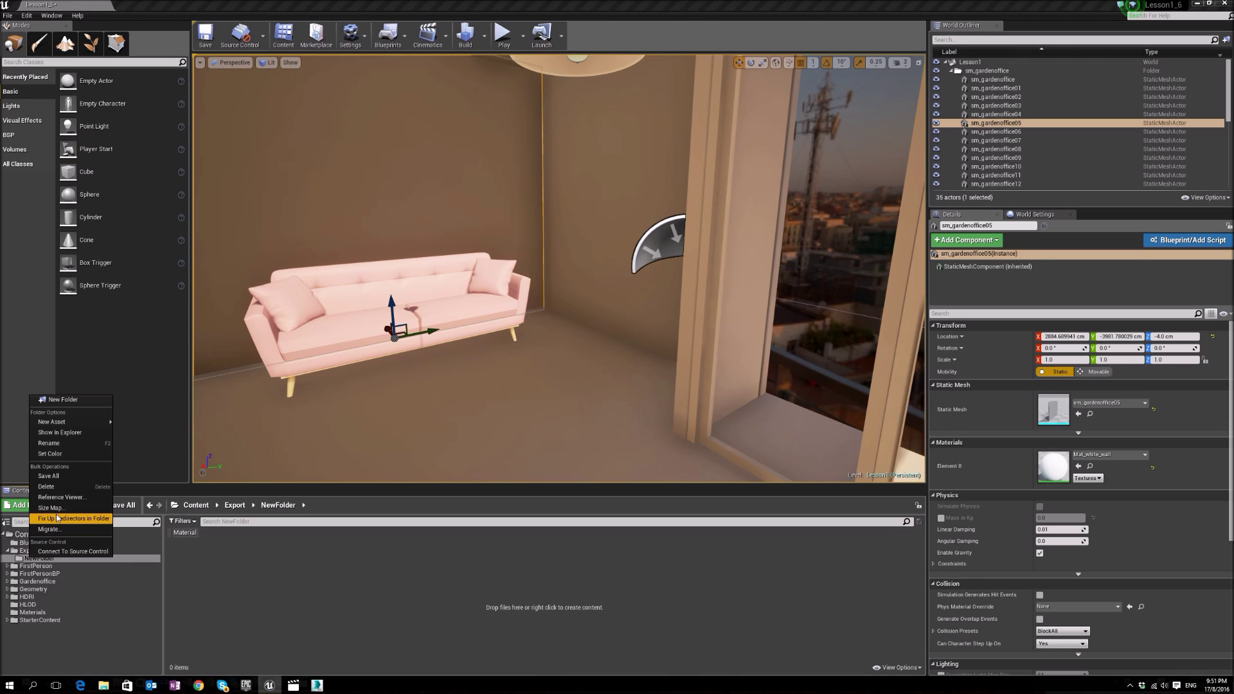
pyautogui.click(46, 487)
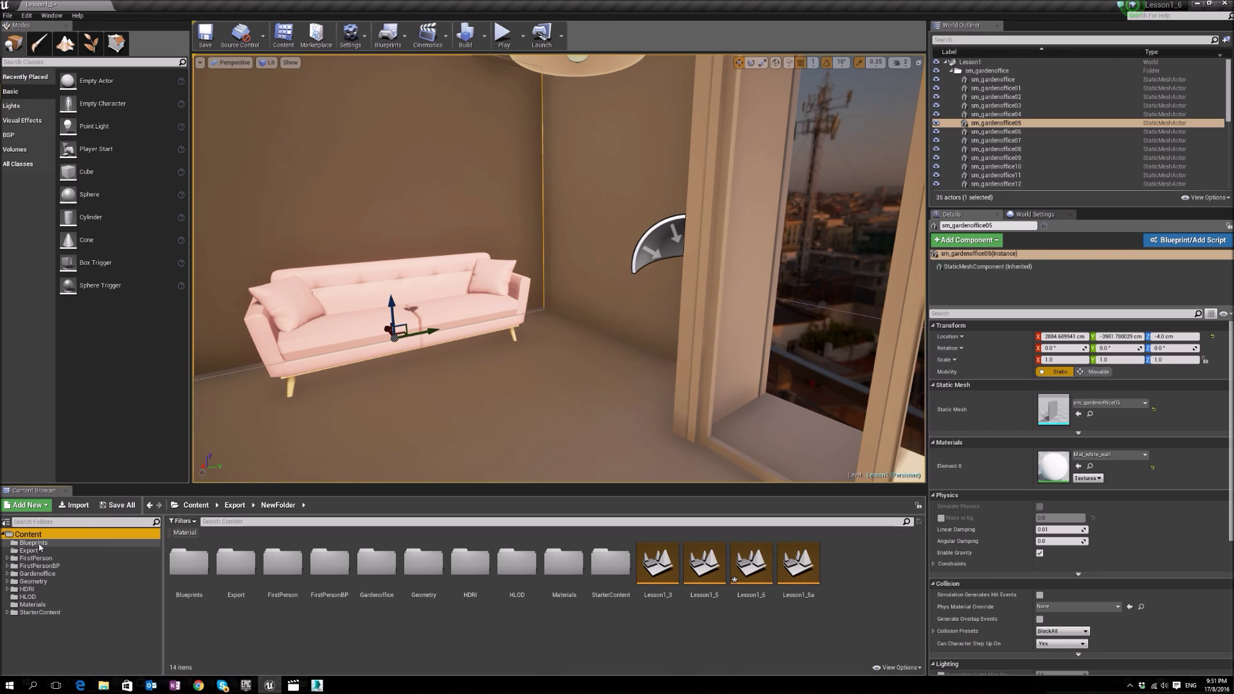
# Create a new folder named Textures under Content
pyautogui.rightClick(37, 535)
pyautogui.click(71, 379)
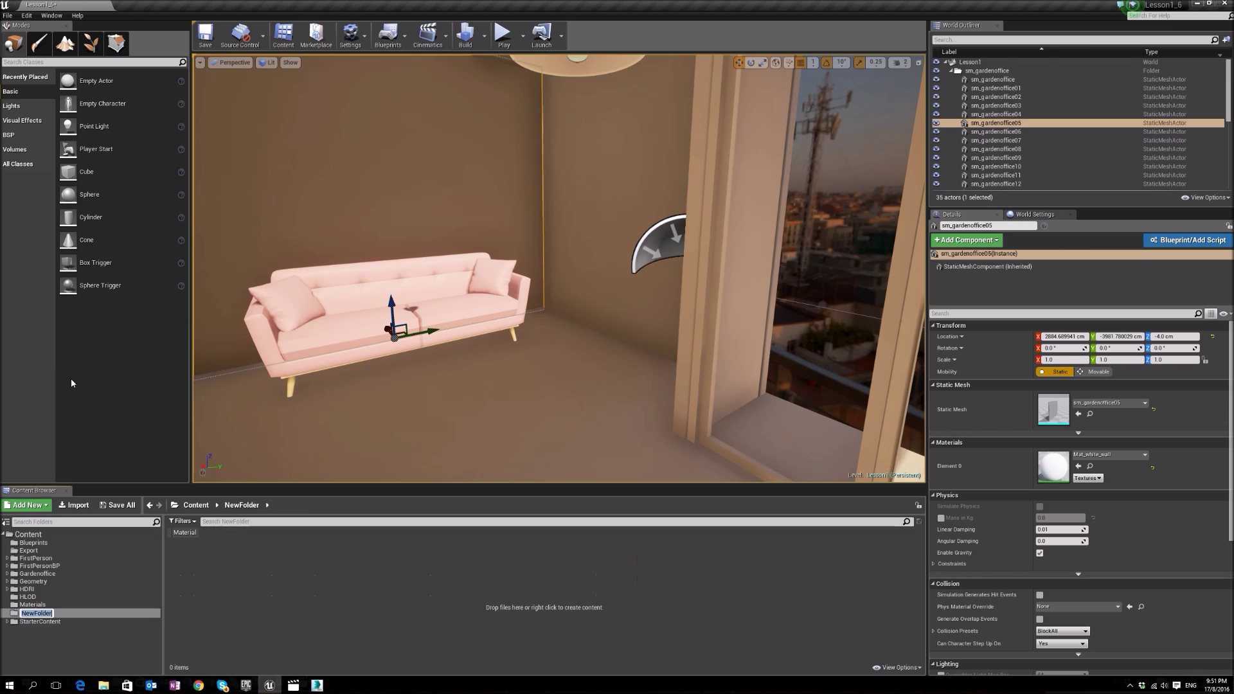
pyautogui.write('Textures')
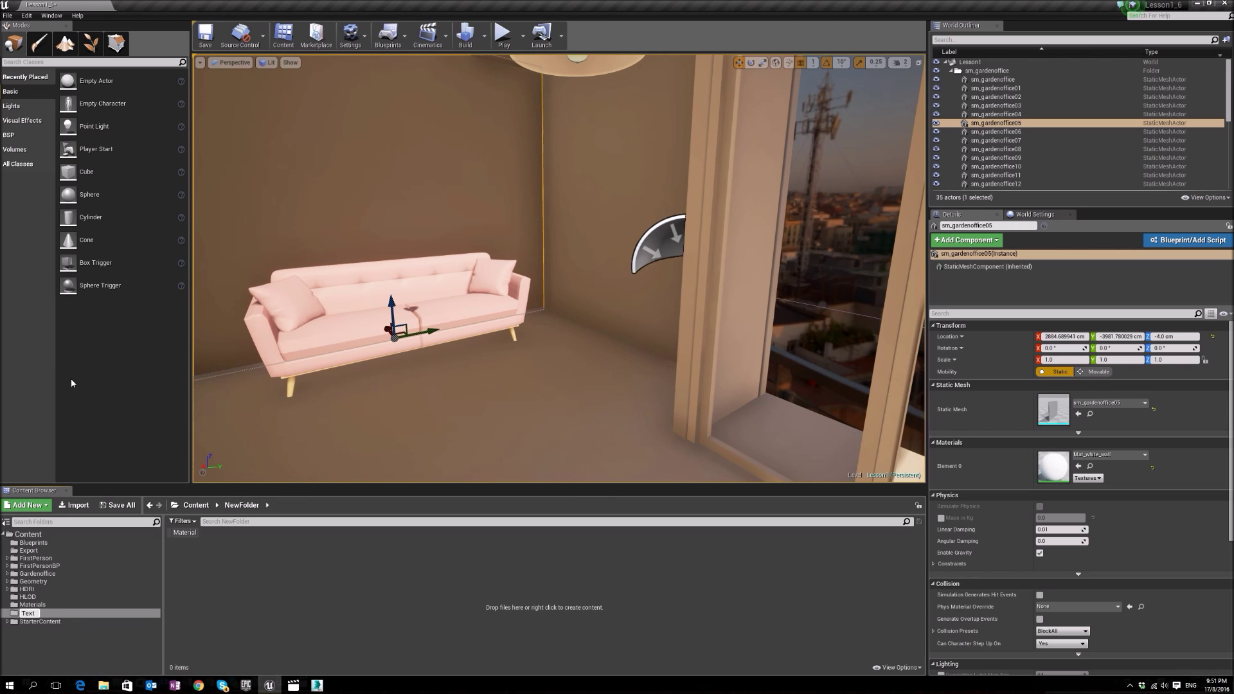
pyautogui.press('Return')
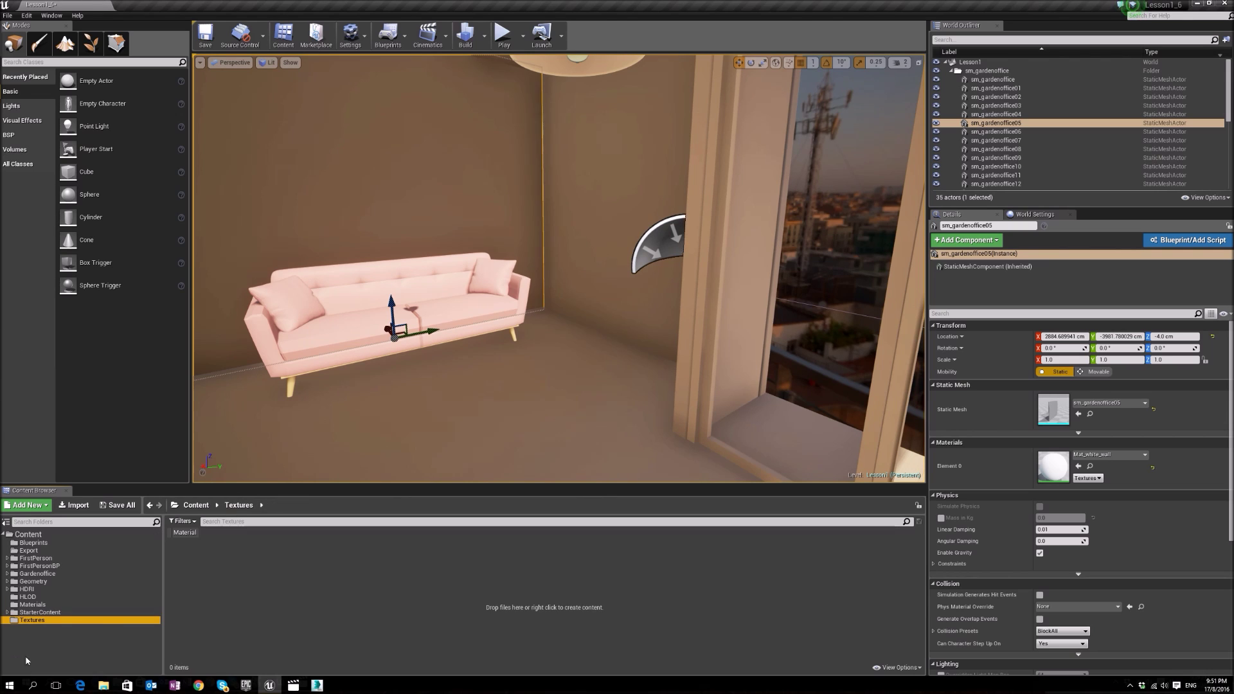
# Browse the Materials, Textures, Geometry and Export folders, ending on Export with Material_4 selected
pyautogui.click(26, 605)
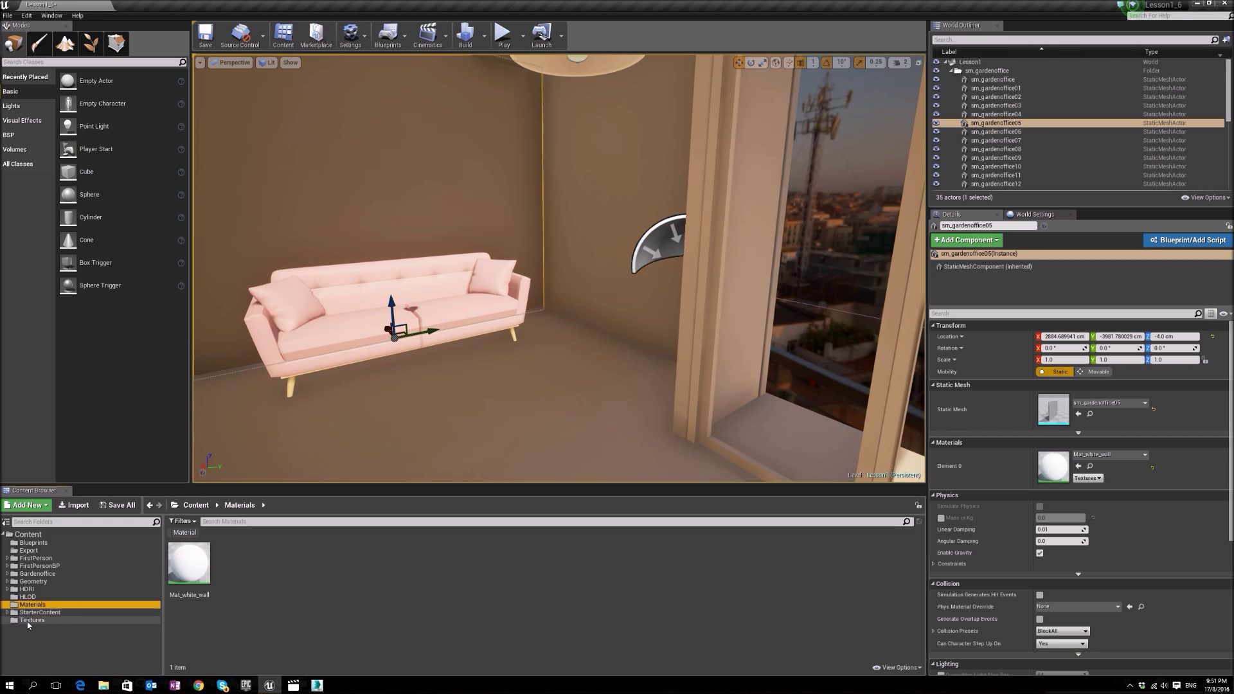
pyautogui.click(27, 620)
pyautogui.click(29, 551)
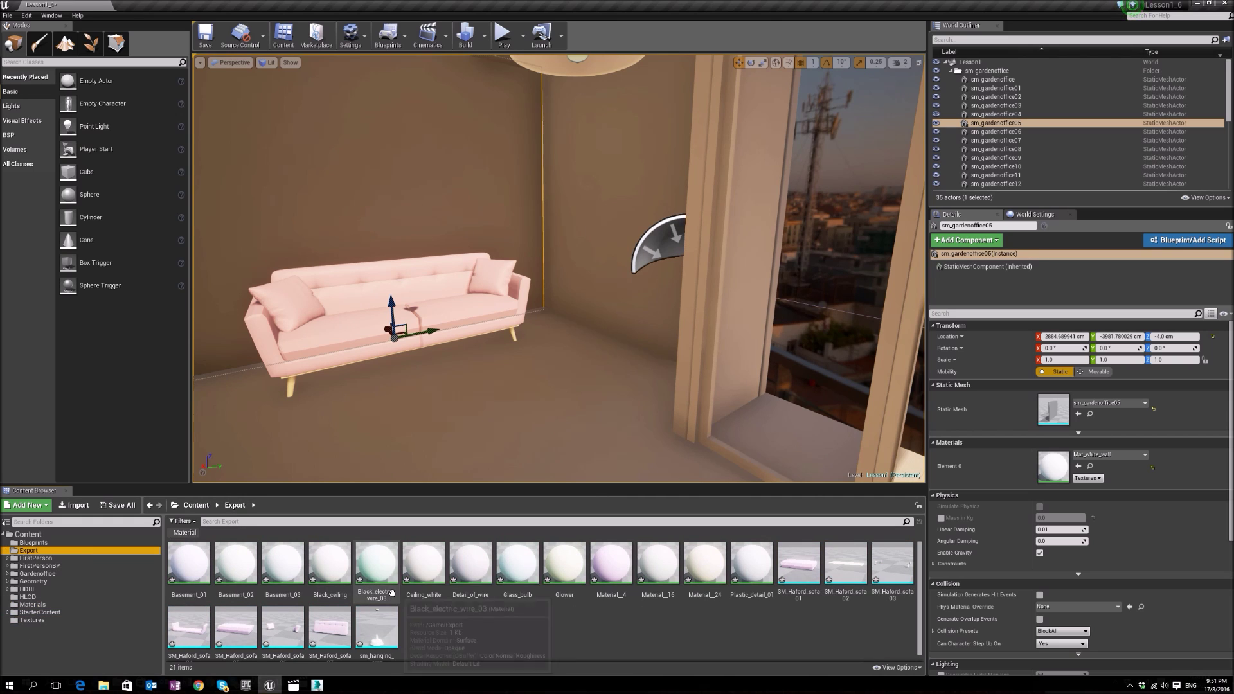
pyautogui.click(22, 581)
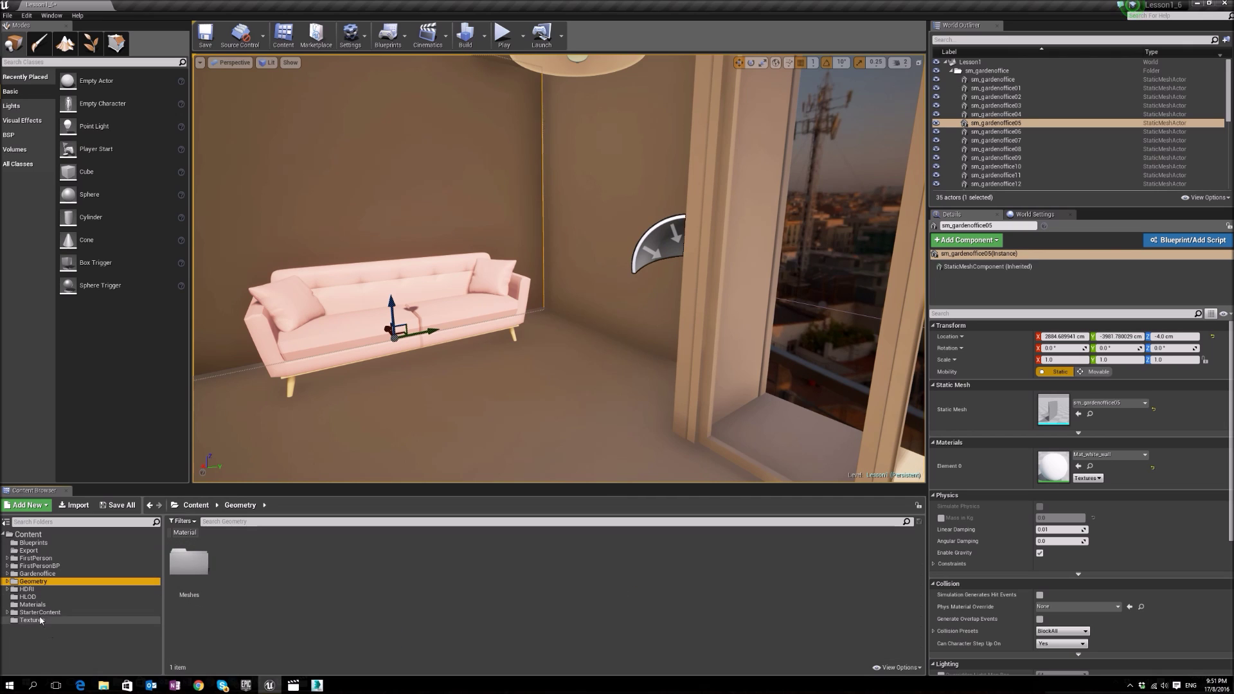
pyautogui.click(158, 604)
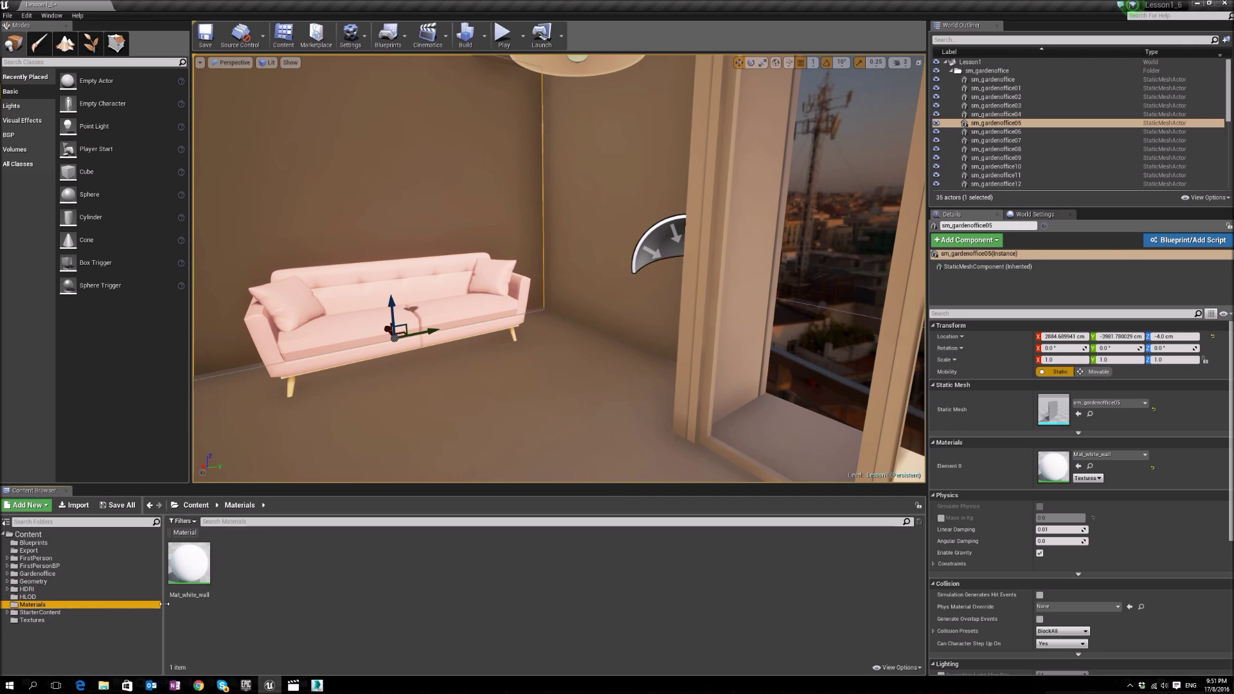
pyautogui.click(36, 621)
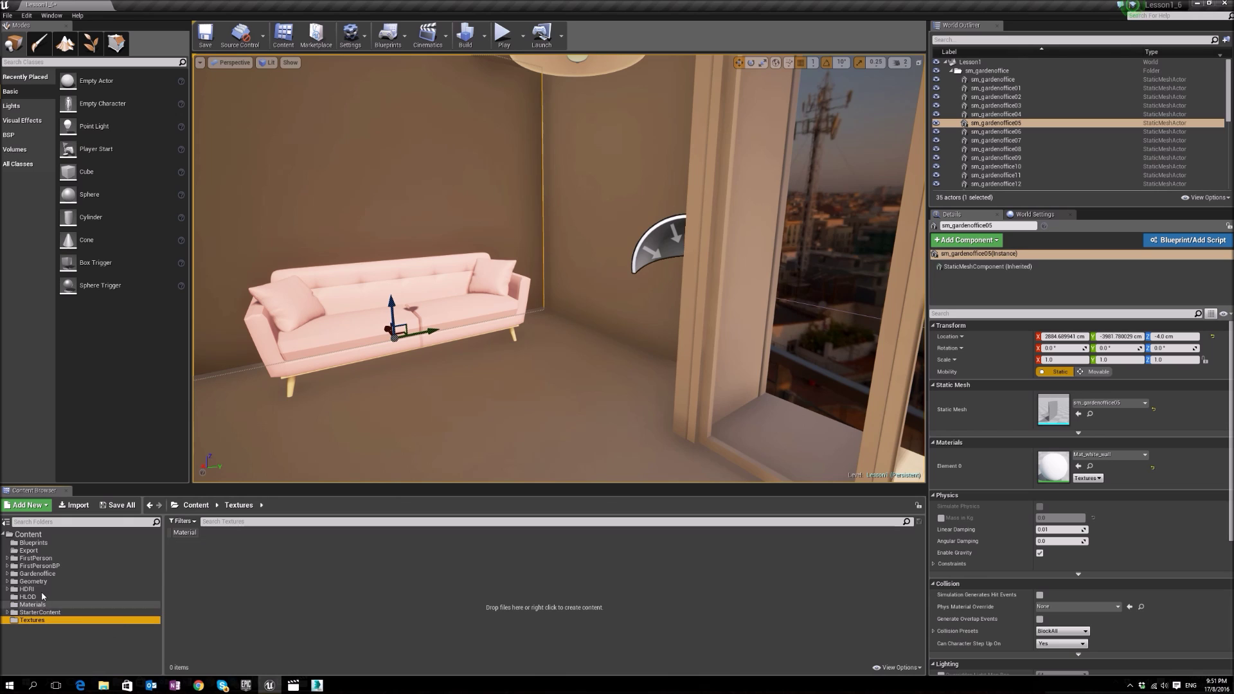
pyautogui.click(28, 551)
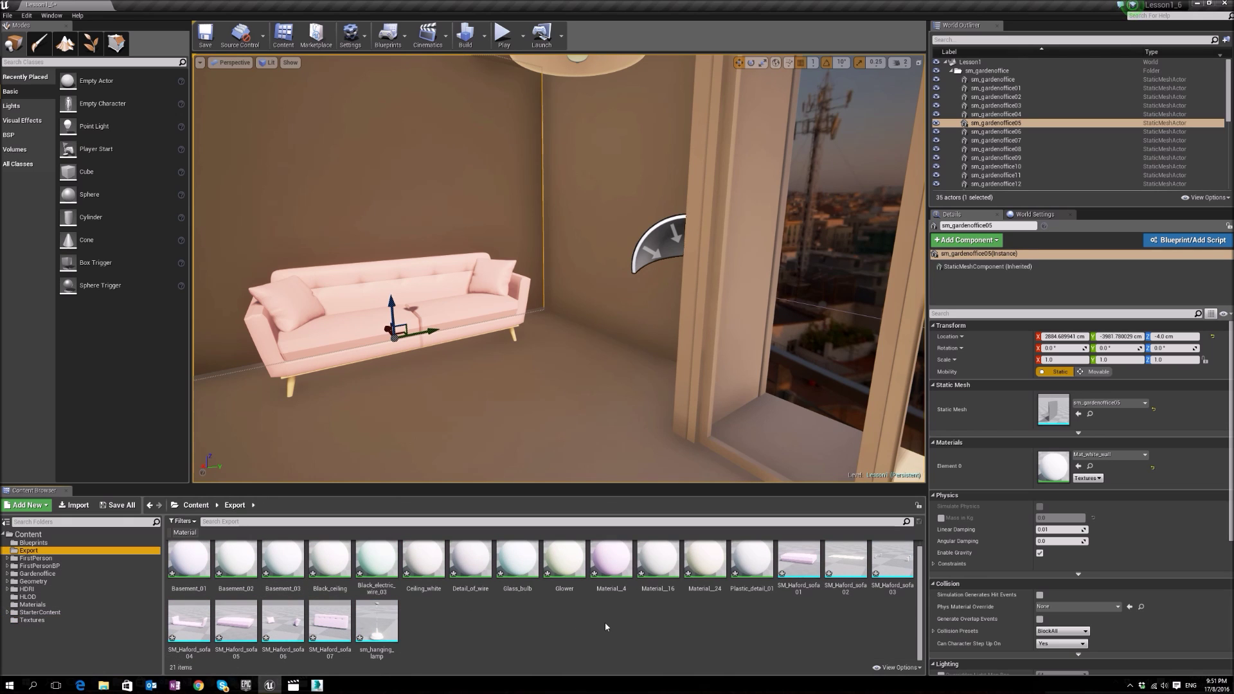
pyautogui.click(610, 574)
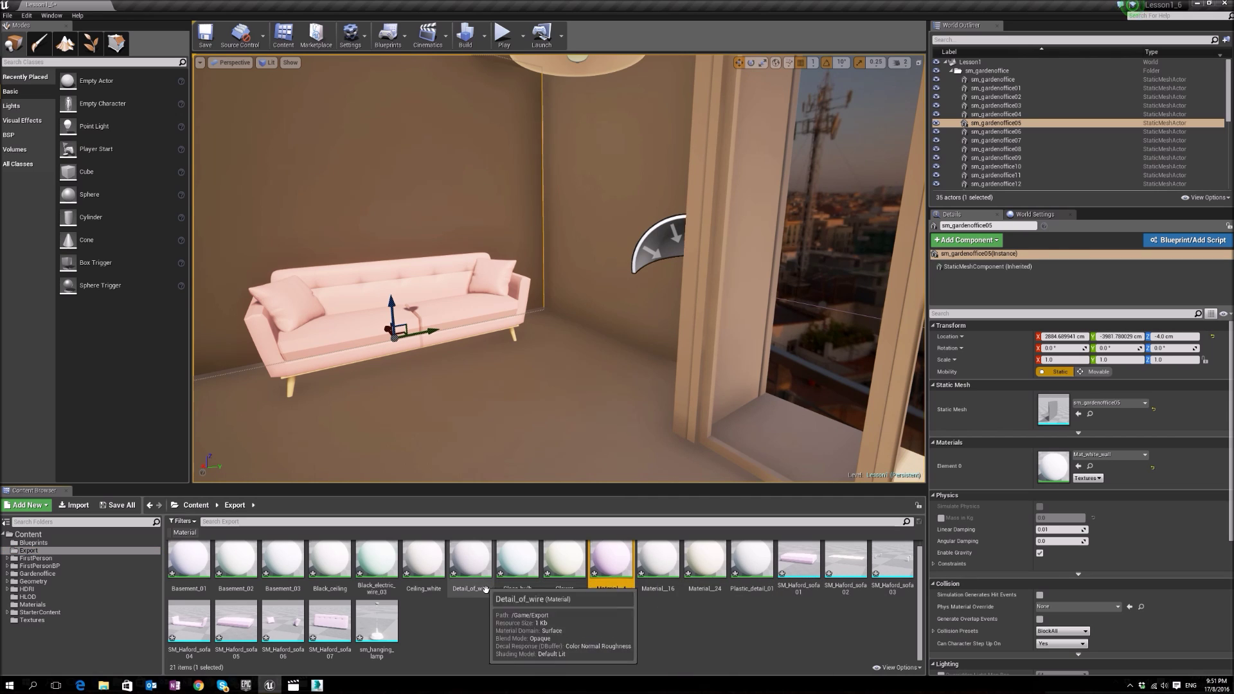
# Deselect Material_4, look around the sofa, sunset window and ceiling lamp, then build the lighting
pyautogui.click(576, 616)
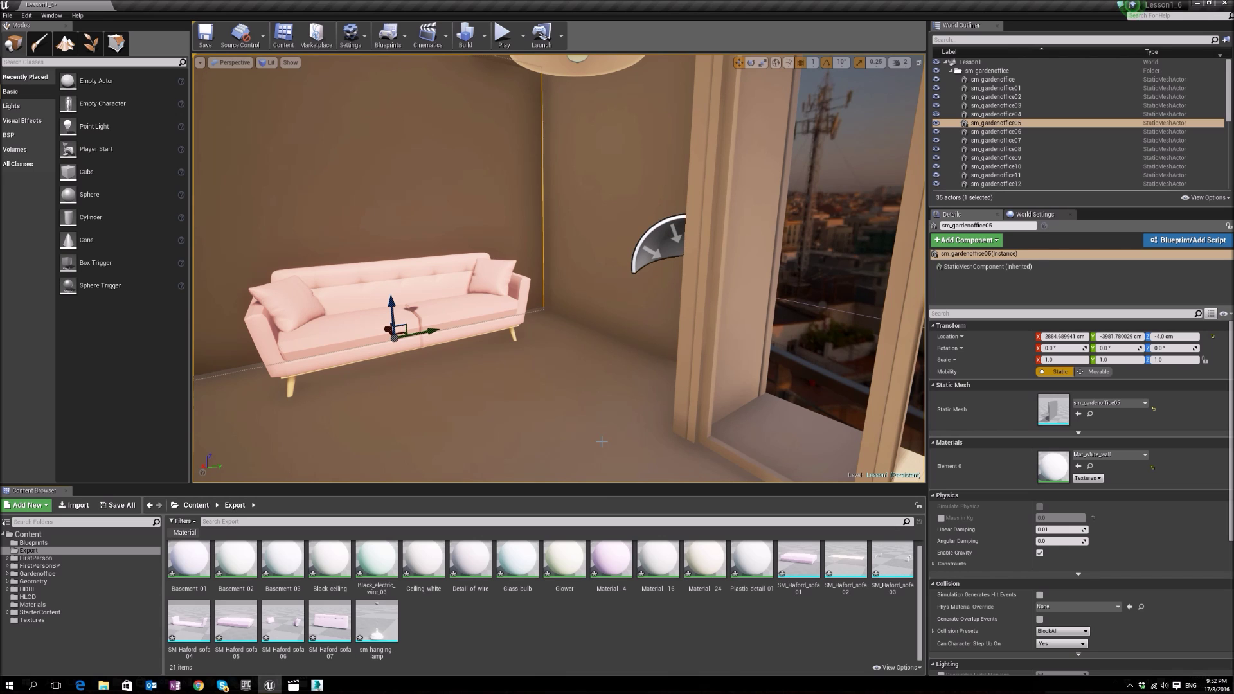
pyautogui.moveTo(578, 399); pyautogui.dragTo(809, 296, button='right')
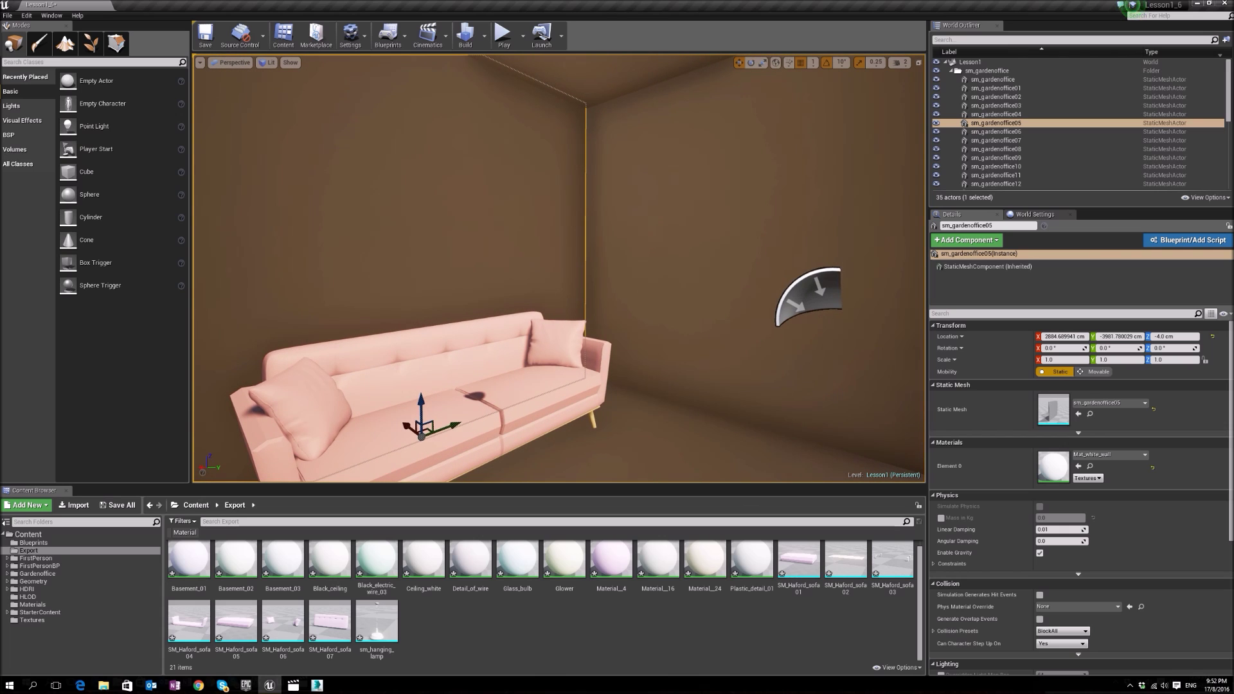
pyautogui.moveTo(809, 296); pyautogui.dragTo(625, 302, button='right')
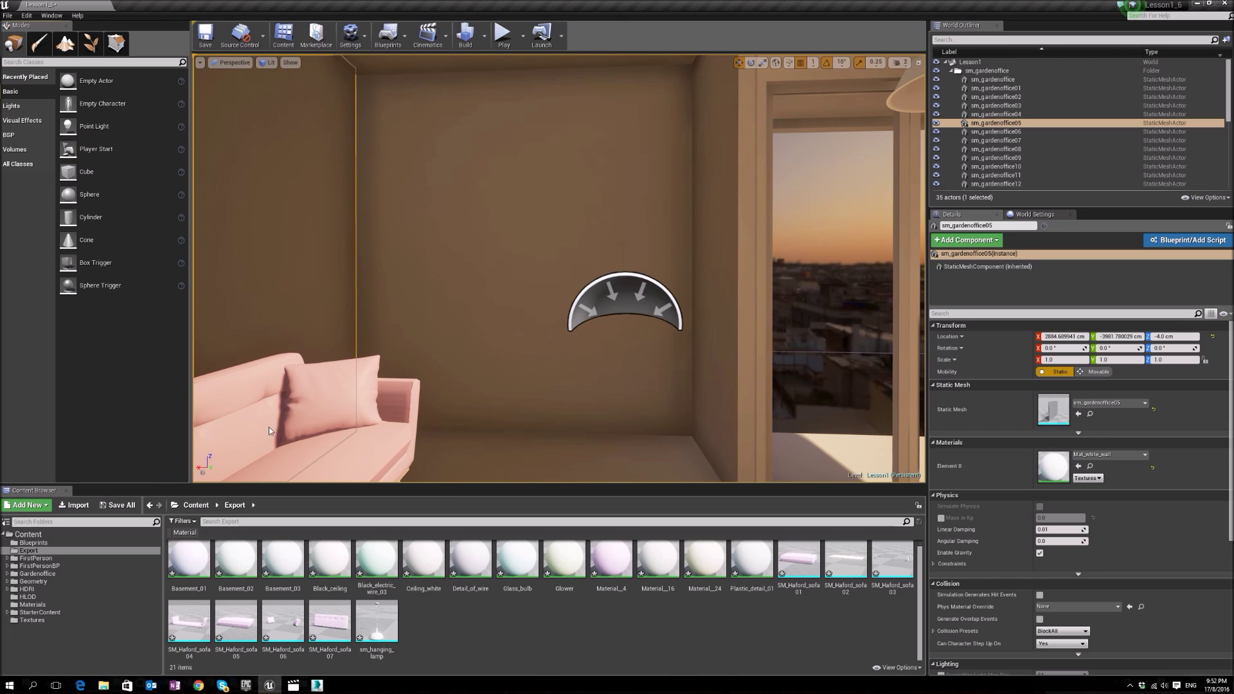
pyautogui.moveTo(520, 349); pyautogui.dragTo(746, 304, button='right')
pyautogui.click(467, 35)
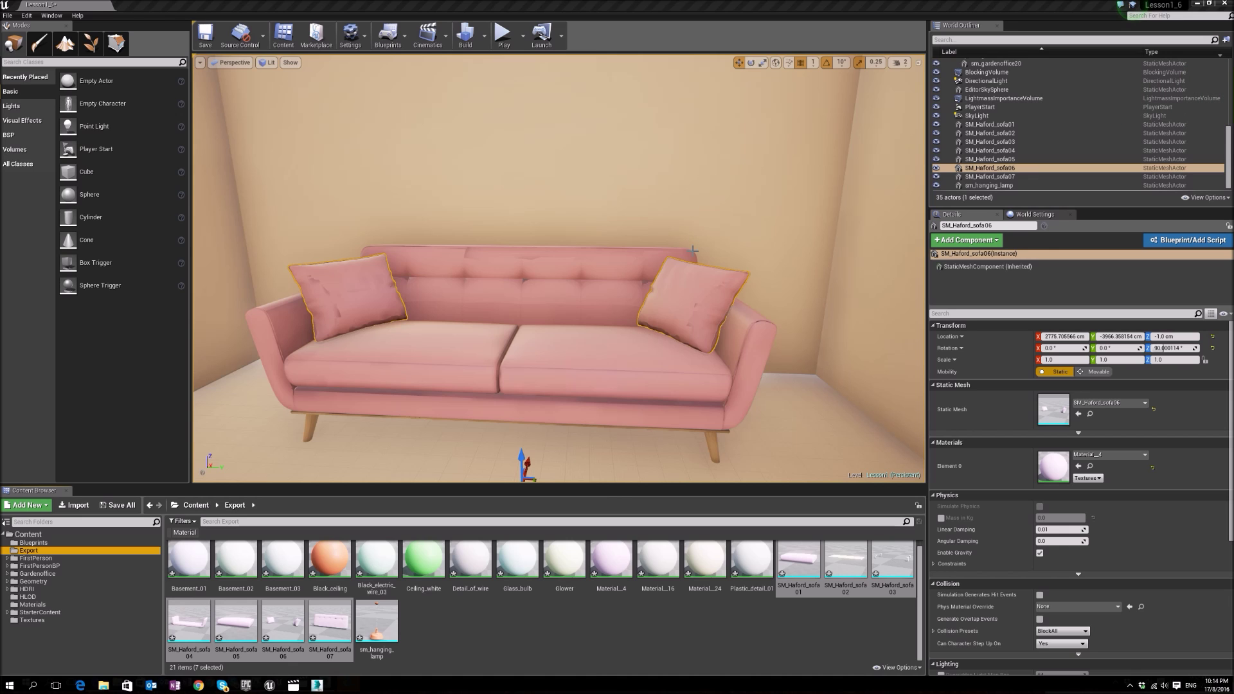
# Look up to select sm_hanging_lamp, then pull the camera back to frame the sofa
pyautogui.moveTo(662, 253); pyautogui.dragTo(694, 212)
pyautogui.moveTo(776, 270); pyautogui.dragTo(777, 322, button='right')
pyautogui.click(776, 204)
pyautogui.press('s')
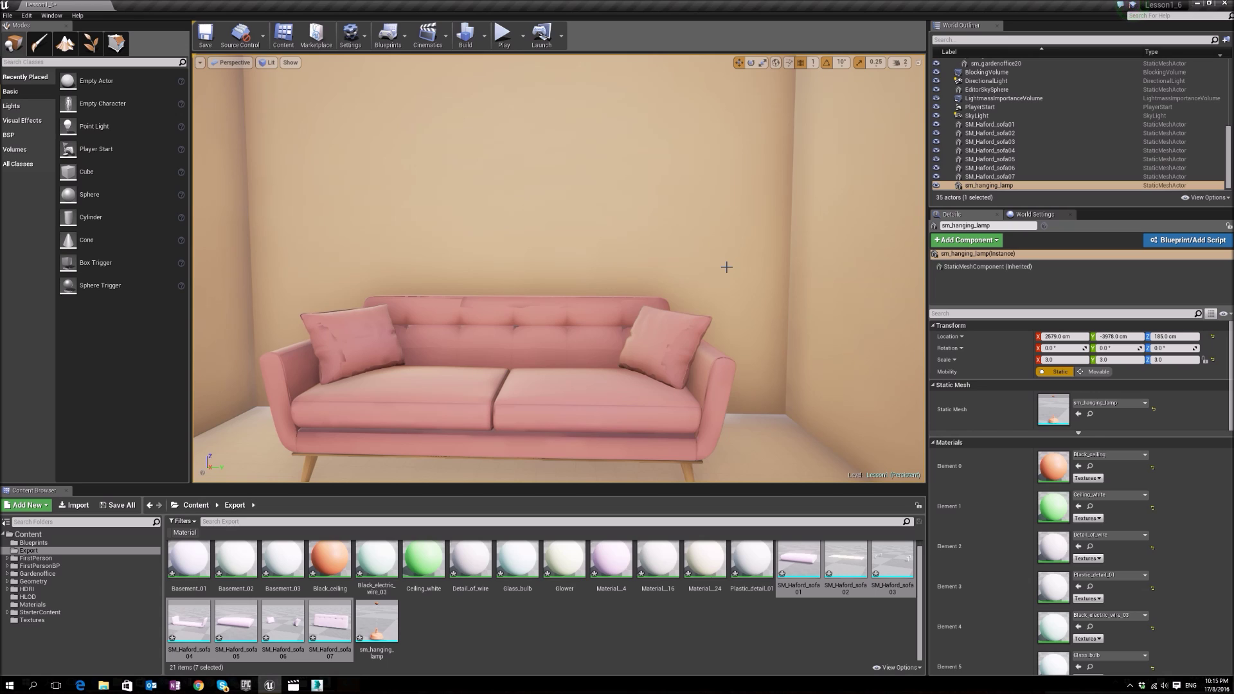
# Select the SM_Haford_sofa06 cushions and scroll Details down to its Lighting section
pyautogui.click(682, 330)
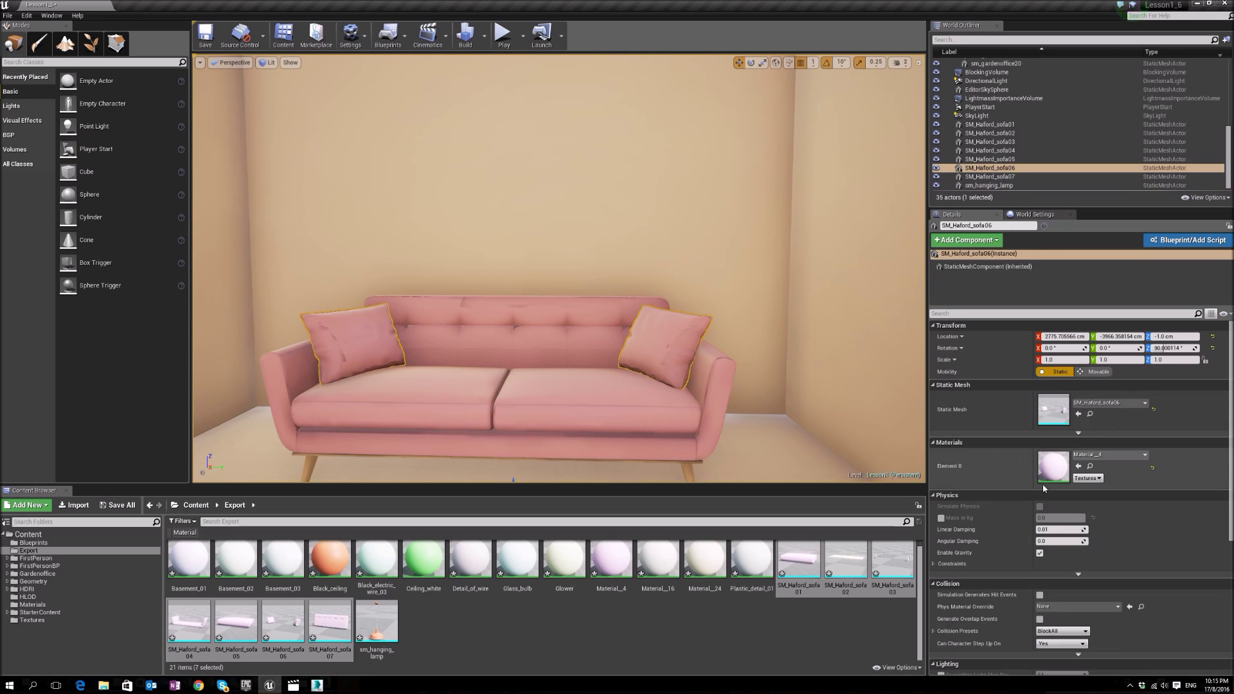
pyautogui.scroll(-5, 1070, 512)
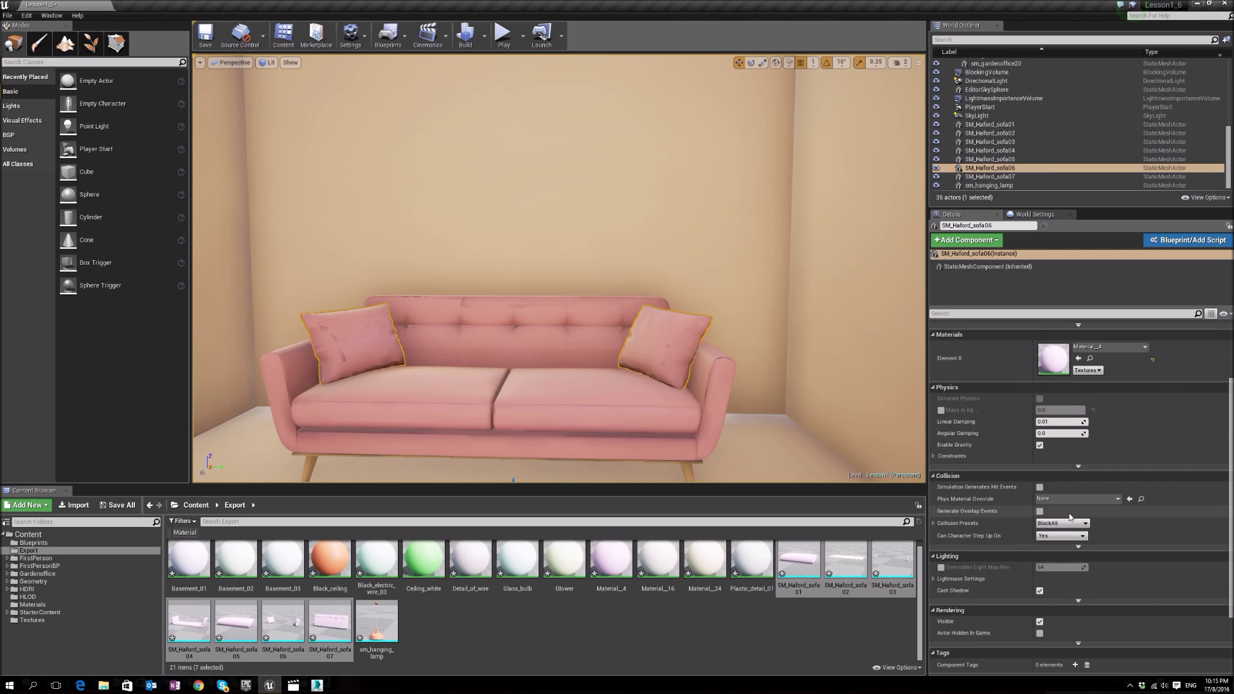
pyautogui.scroll(-4, 1069, 516)
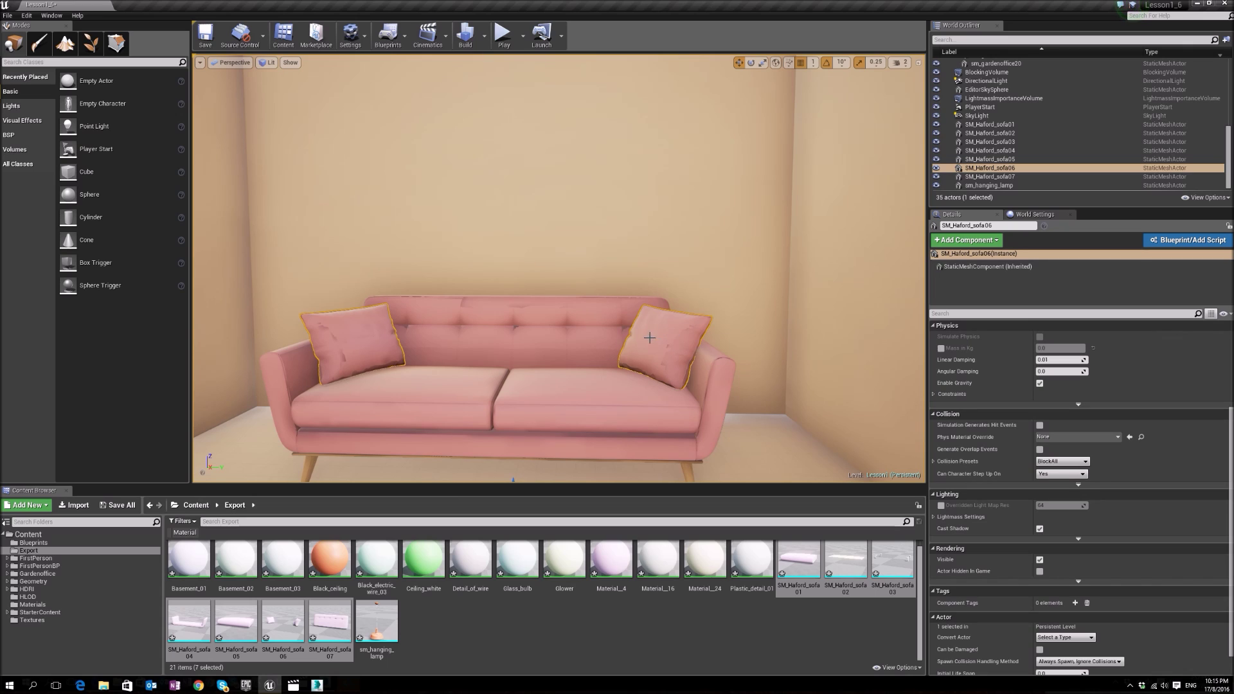
pyautogui.scroll(-1, 1020, 527)
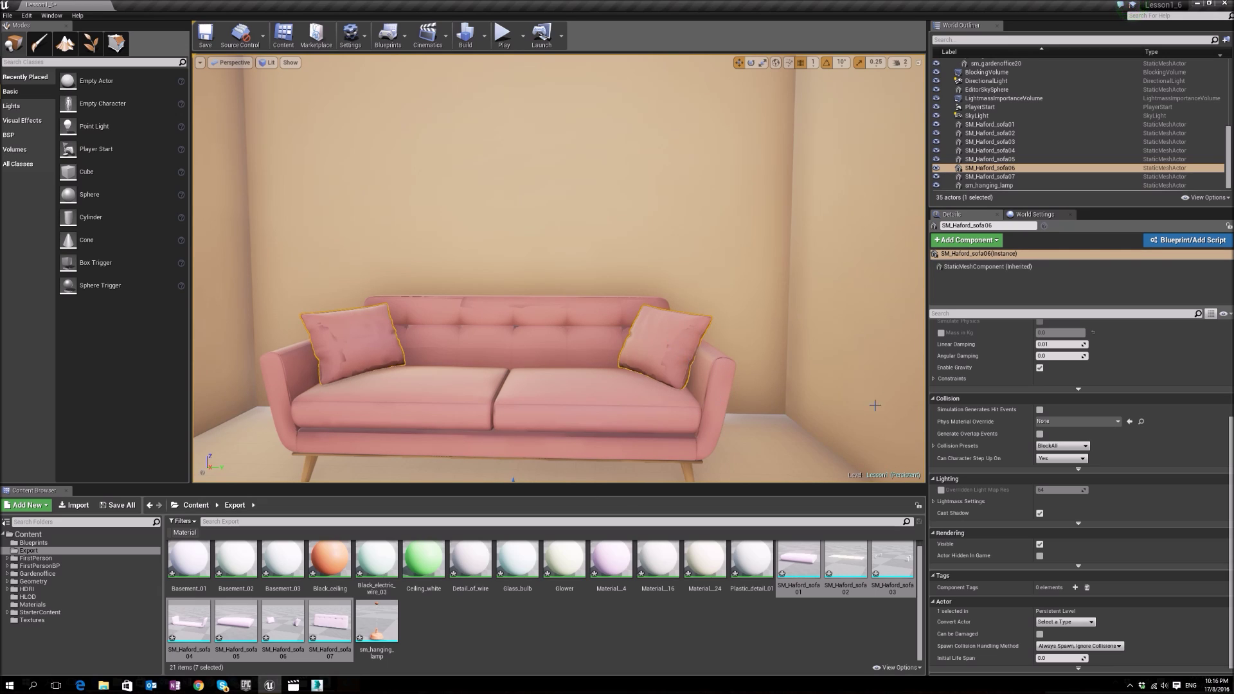
# Select the sofa pieces and hanging lamp and enable Overridden Light Map Res
pyautogui.click(993, 125)
pyautogui.keyDown('shift'); pyautogui.click(989, 185); pyautogui.keyUp('shift')
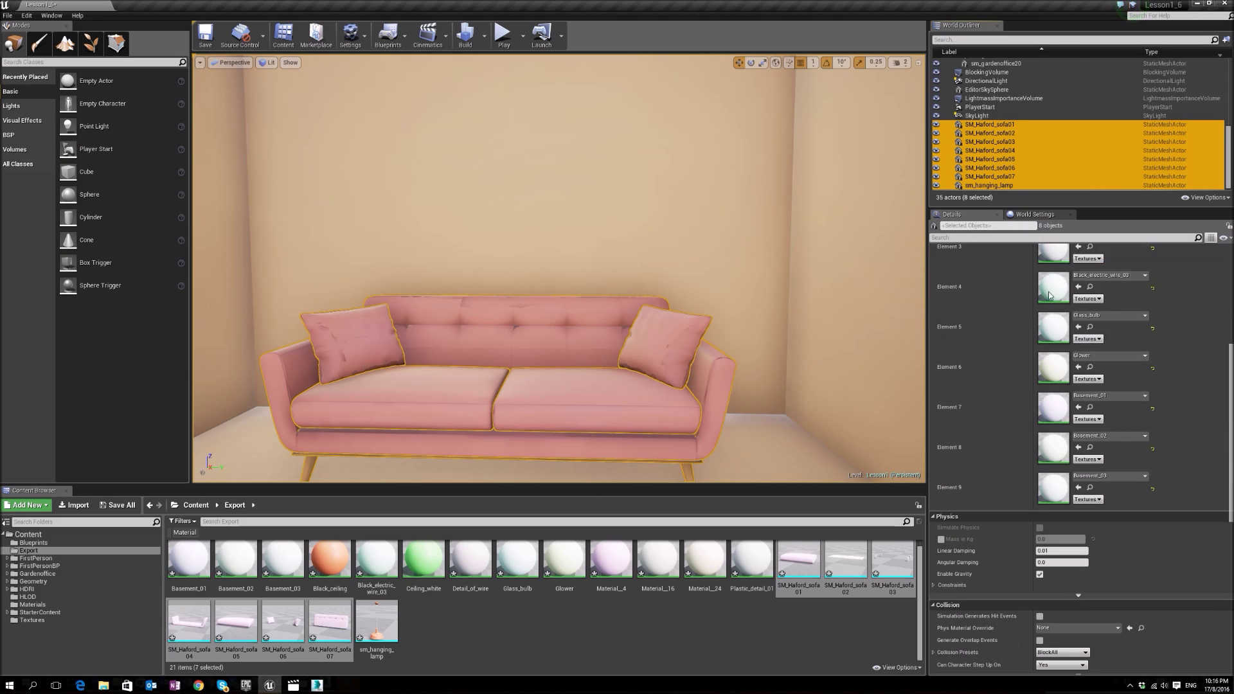
pyautogui.scroll(-2, 1016, 544)
pyautogui.scroll(-4, 1007, 550)
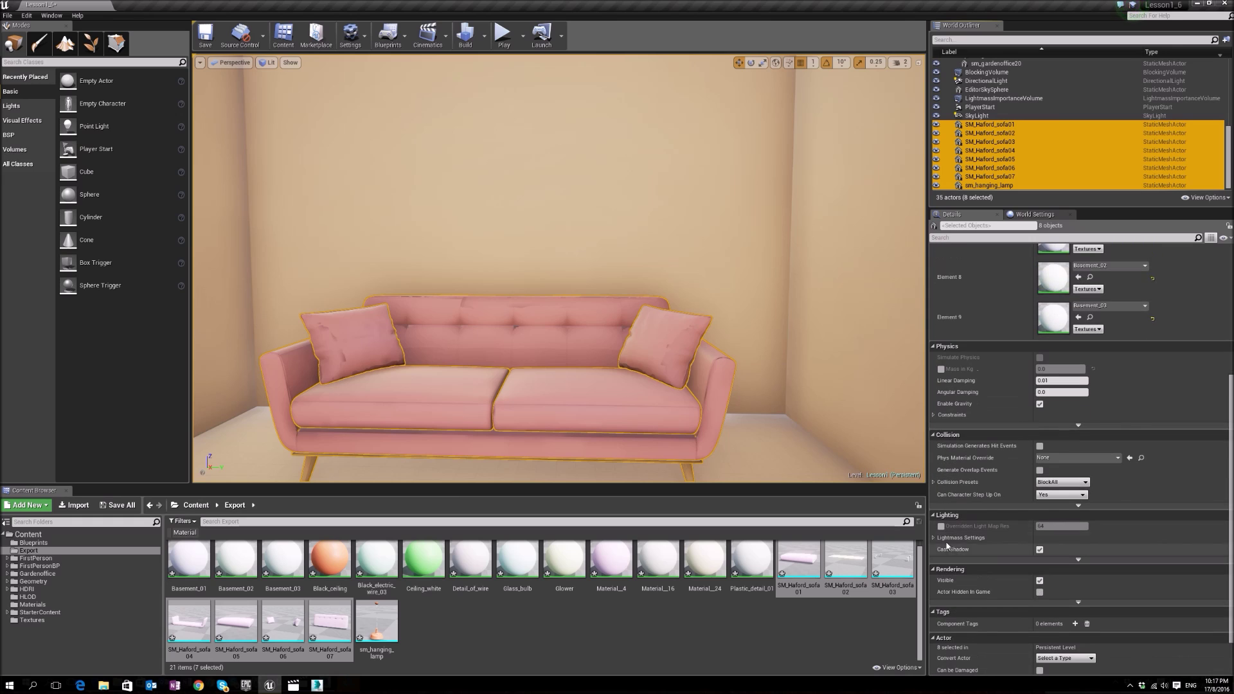
pyautogui.click(942, 526)
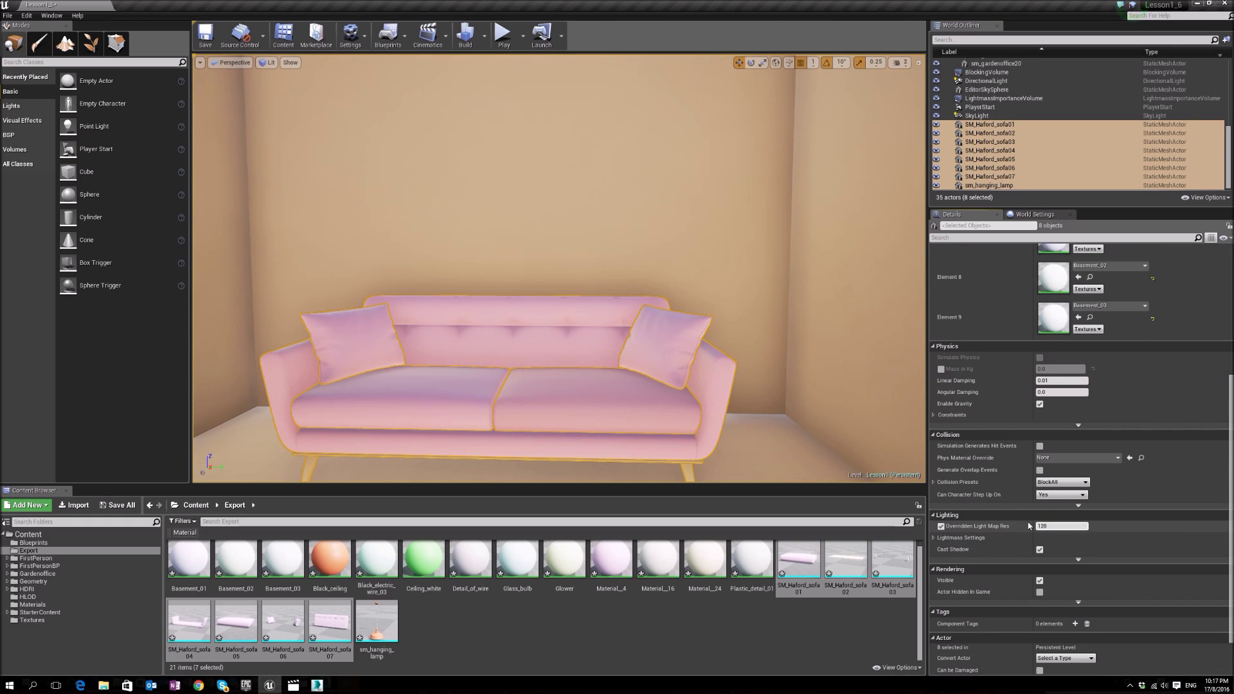
# Set the sofa pillows' light map resolution to 256
pyautogui.click(331, 390)
pyautogui.click(374, 344)
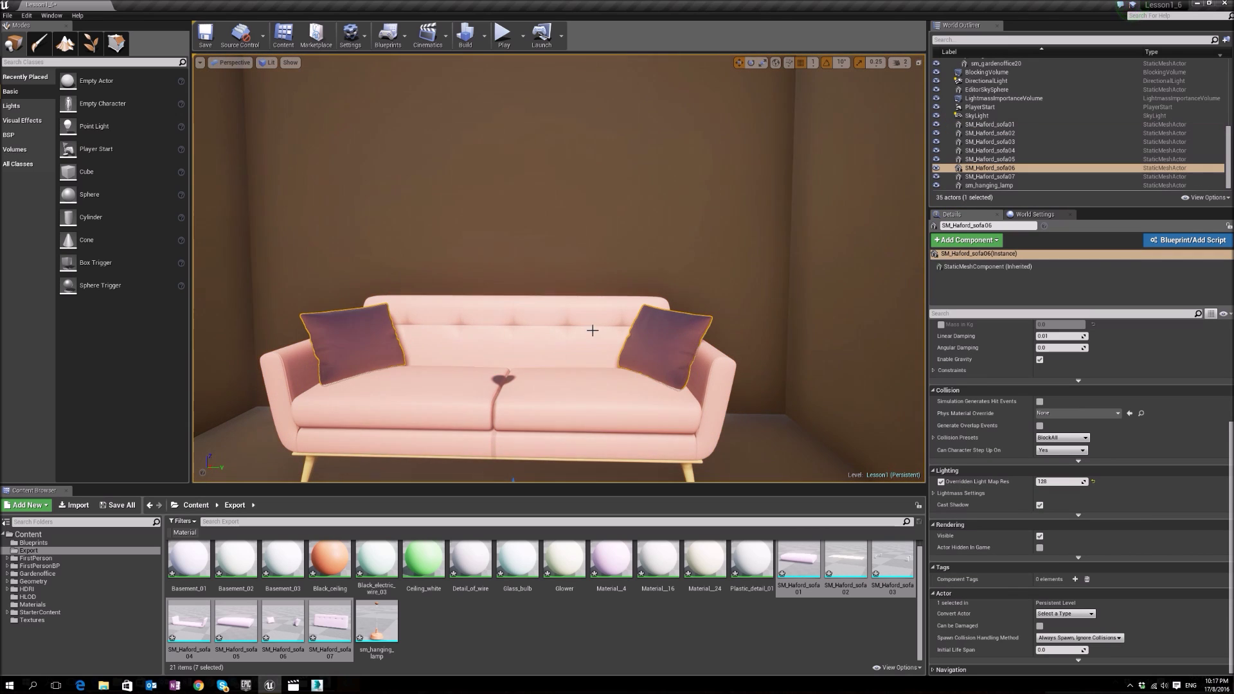
pyautogui.click(1053, 482)
pyautogui.write('25')
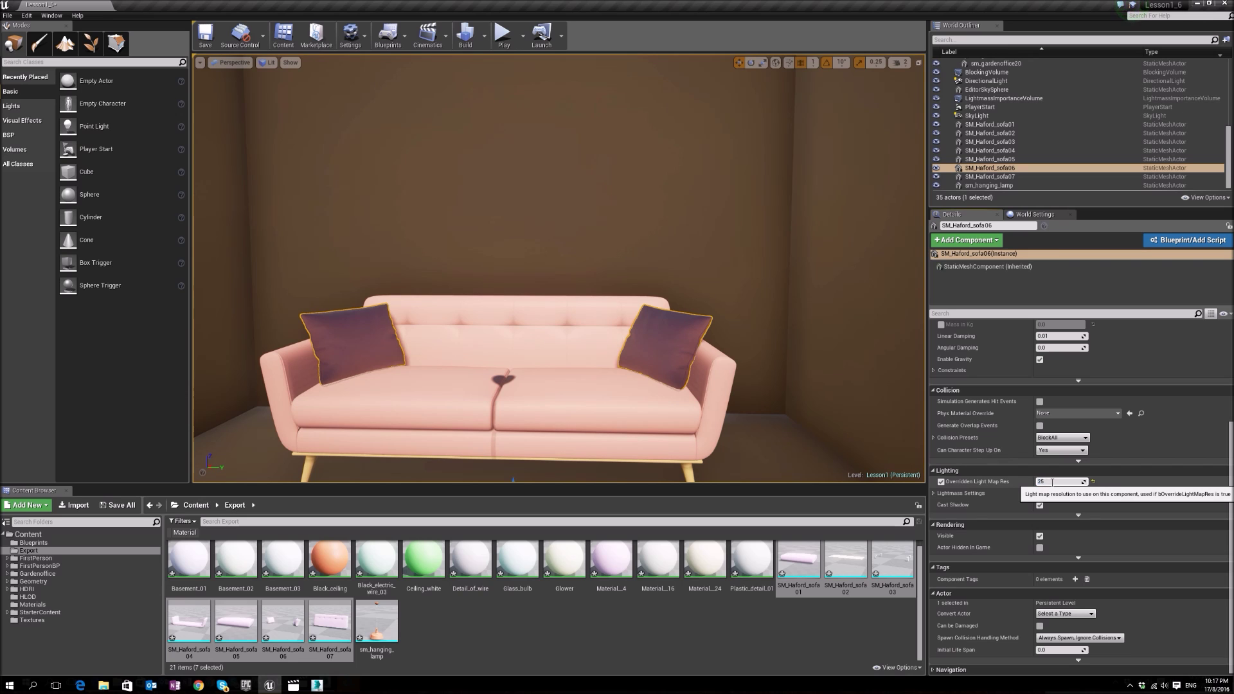
pyautogui.write('6')
# Change the hanging lamp's overridden light map resolution from 128 to 256 and build lighting
pyautogui.moveTo(842, 418); pyautogui.dragTo(833, 334, button='right')
pyautogui.click(517, 297)
pyautogui.scroll(-5, 1195, 430)
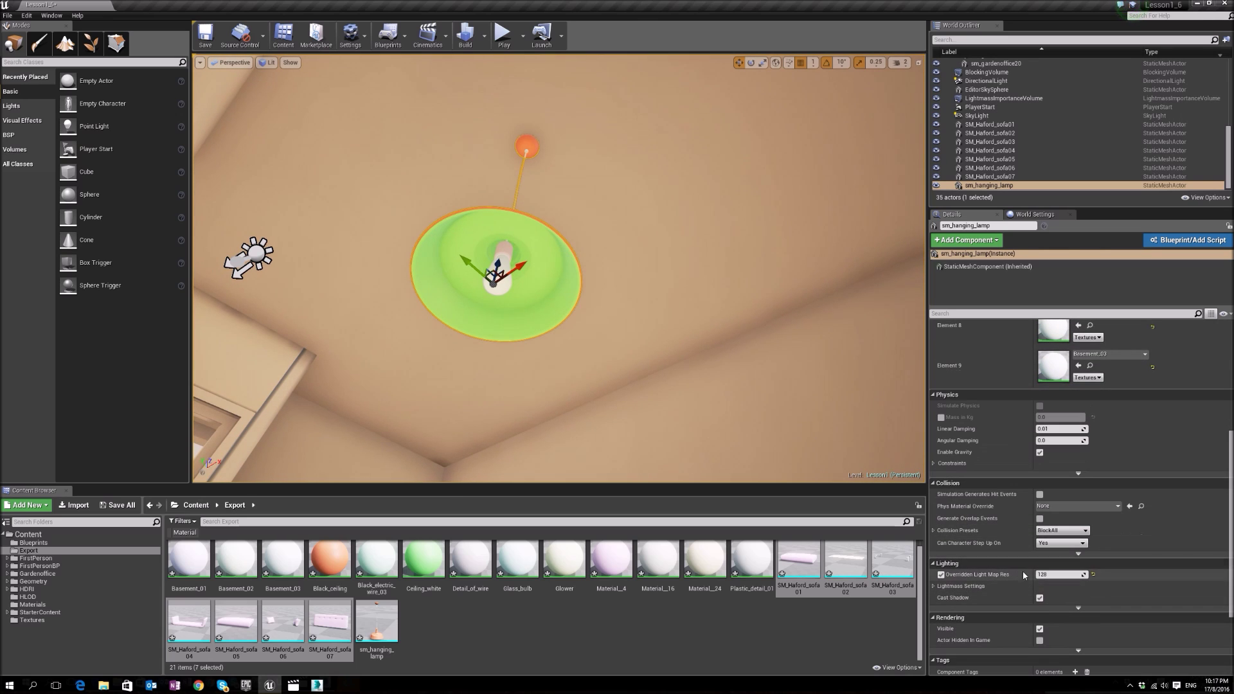
pyautogui.click(1037, 573)
pyautogui.press('BackSpace')
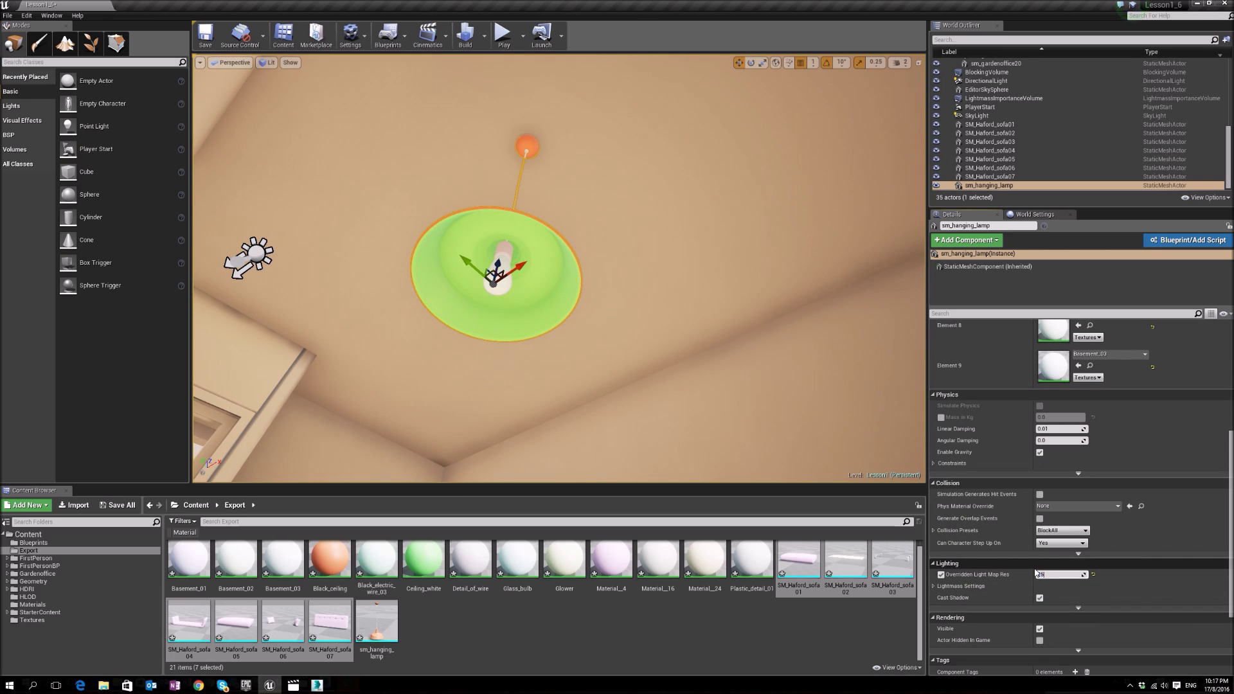
pyautogui.write('256')
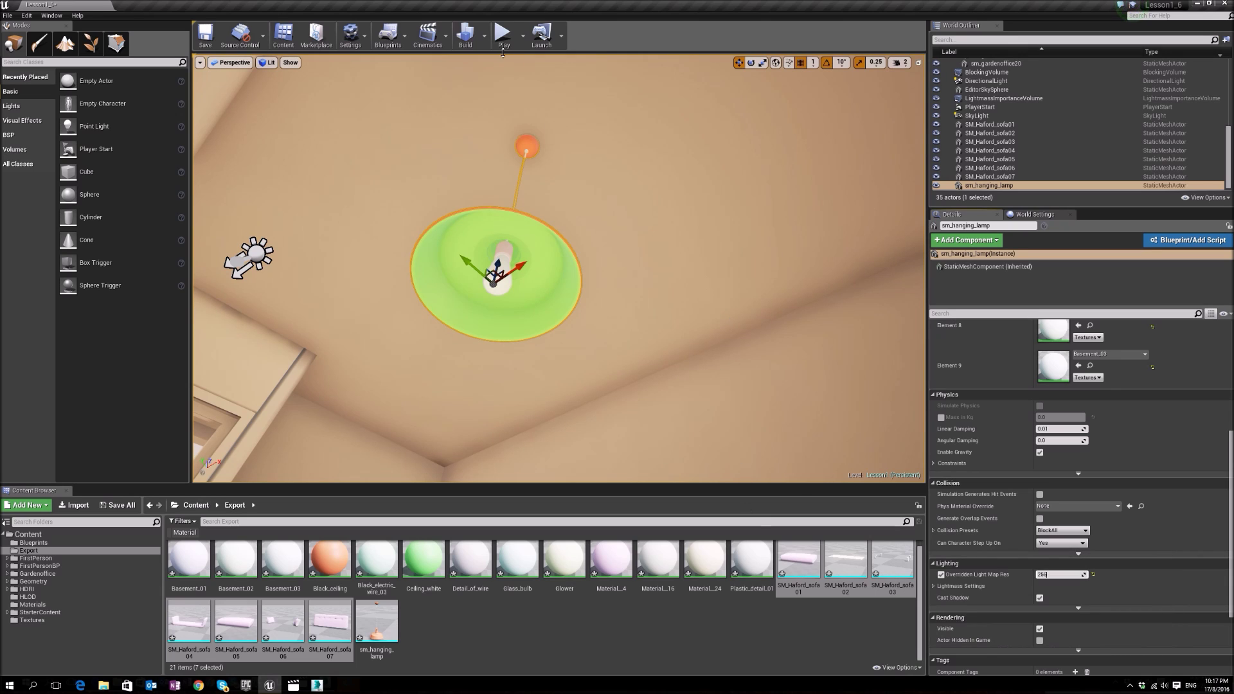
pyautogui.click(466, 35)
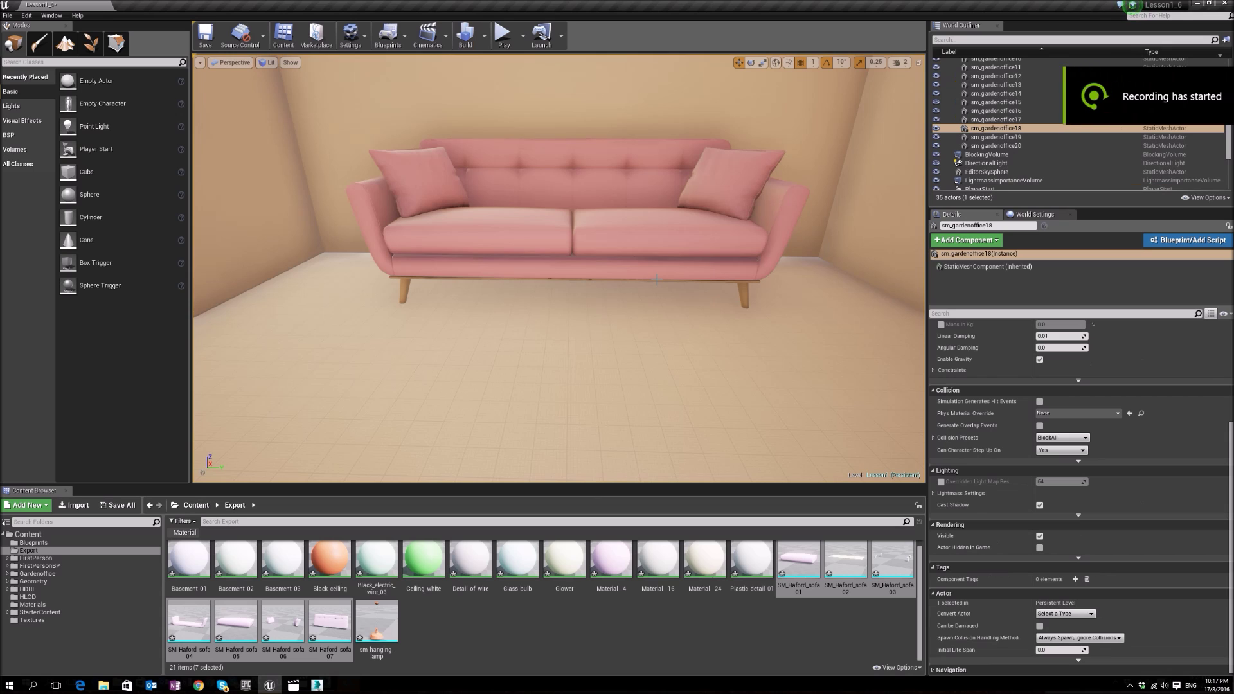
# Fly the view from the pink sofa up to the ceiling lamp, left corner and sunset windows
pyautogui.press('Up')
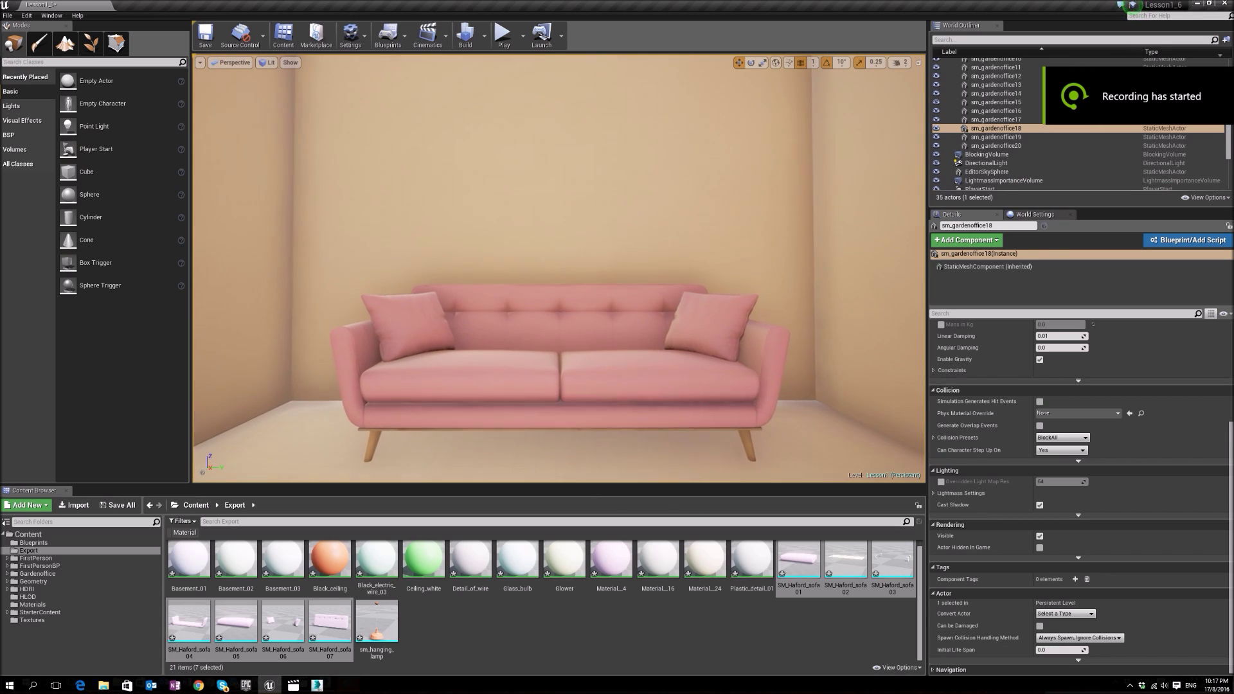
pyautogui.press('Down')
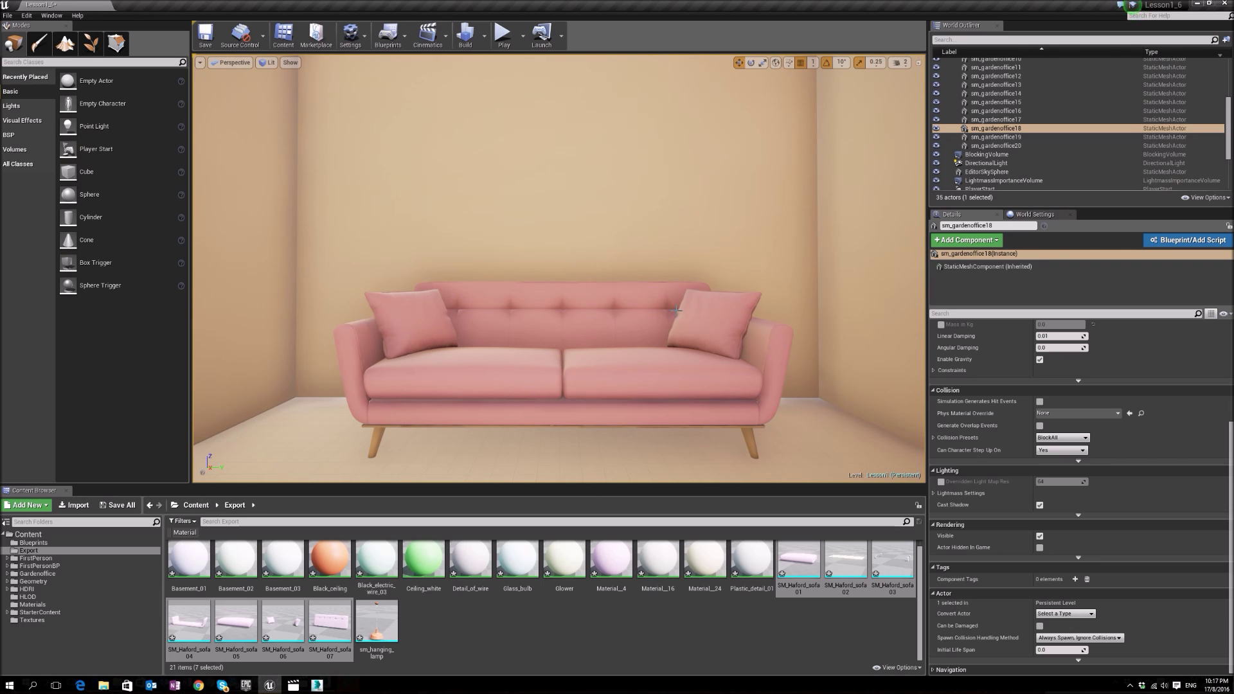
pyautogui.moveTo(645, 269); pyautogui.dragTo(388, 274, button='right')
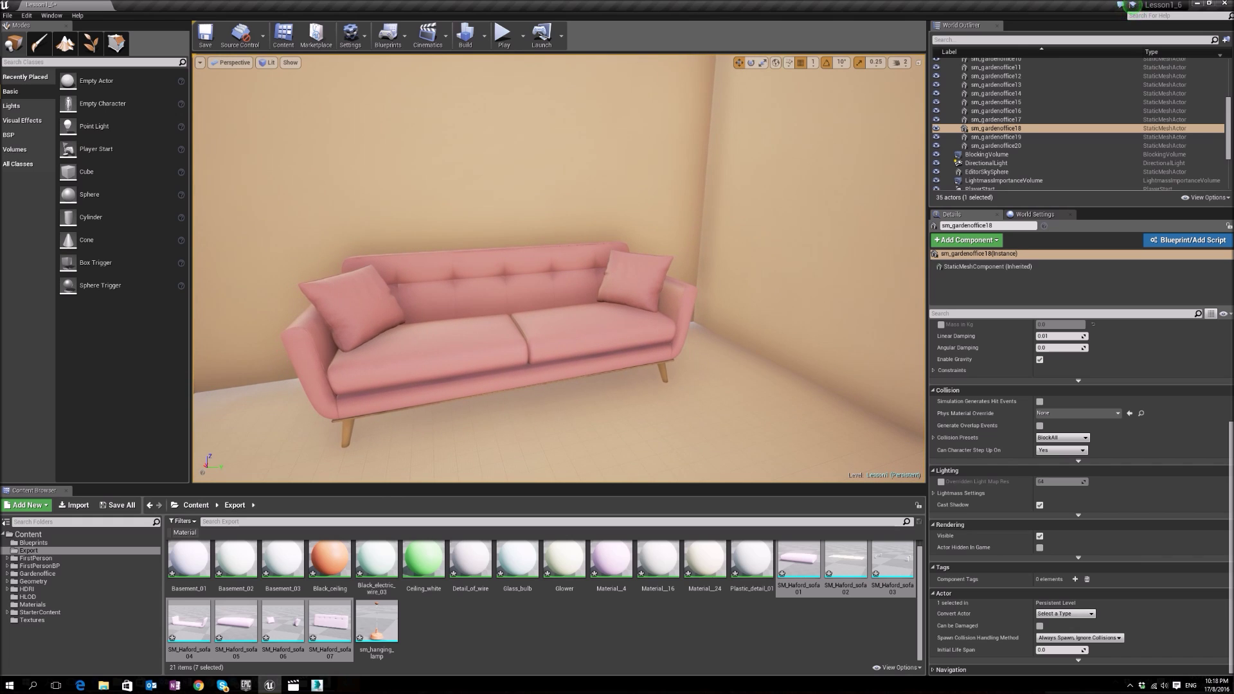
pyautogui.moveTo(387, 274); pyautogui.dragTo(380, 274, button='right')
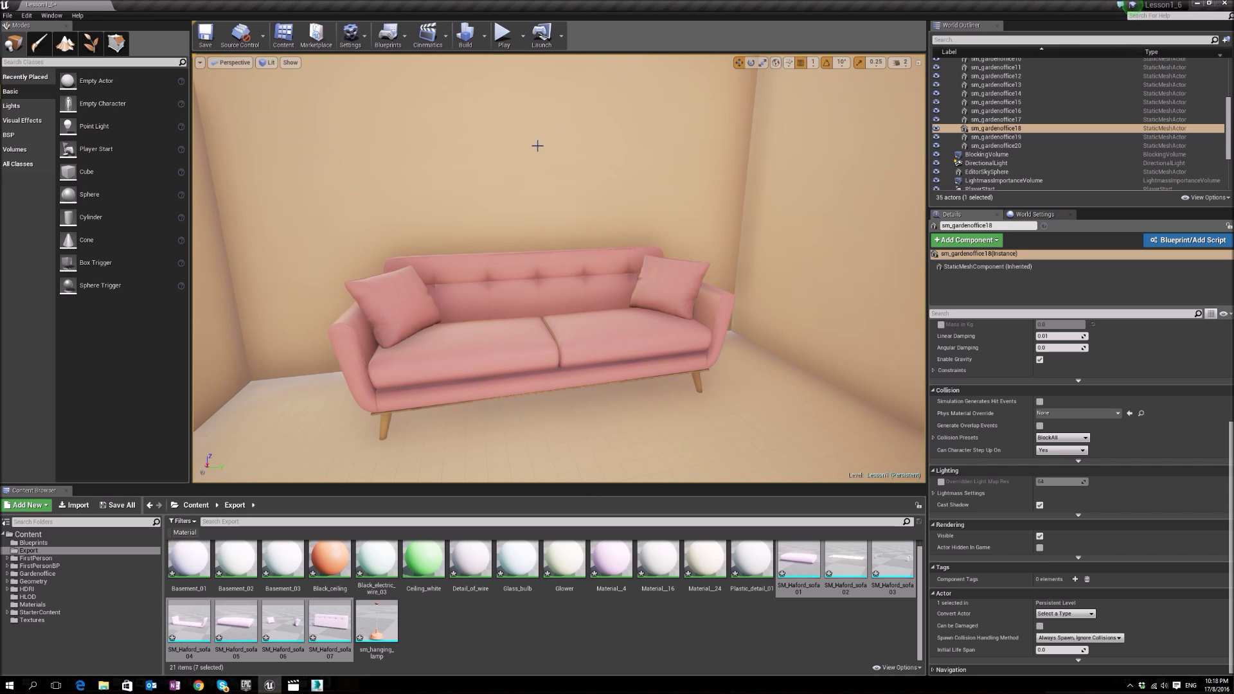
pyautogui.moveTo(537, 143); pyautogui.dragTo(609, 98, button='right')
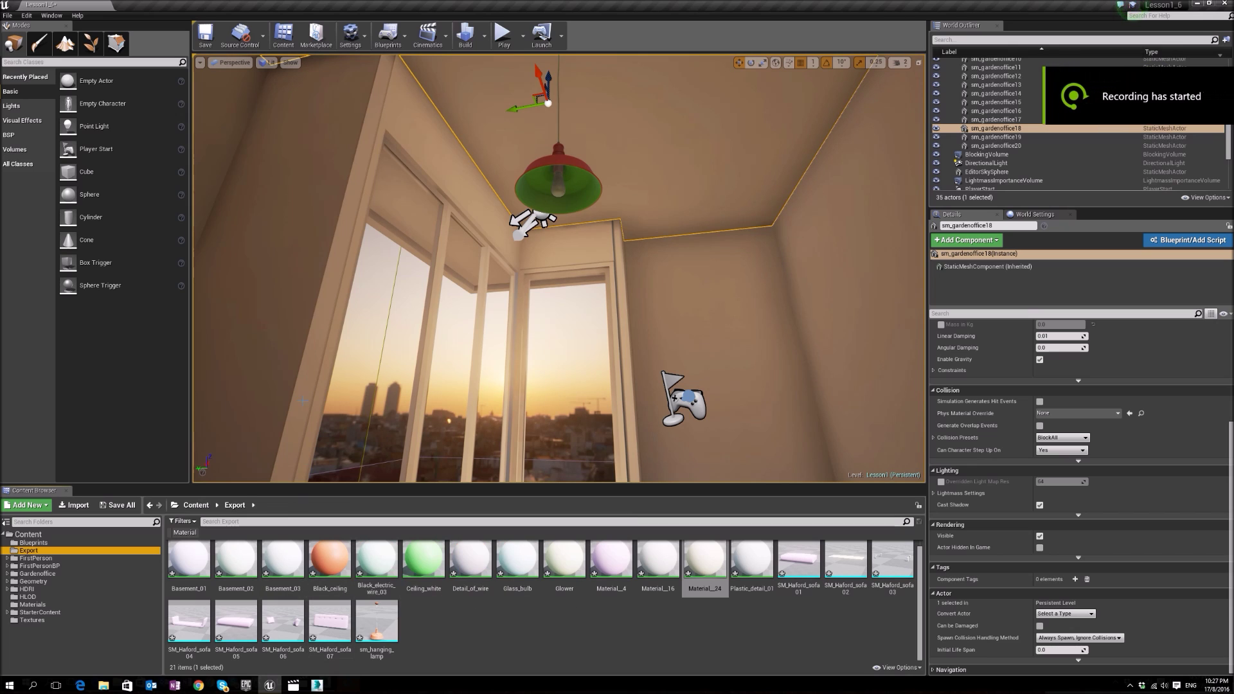
# Import the scratched metal JPG from the Hanging Lamp folder into Textures
pyautogui.click(141, 619)
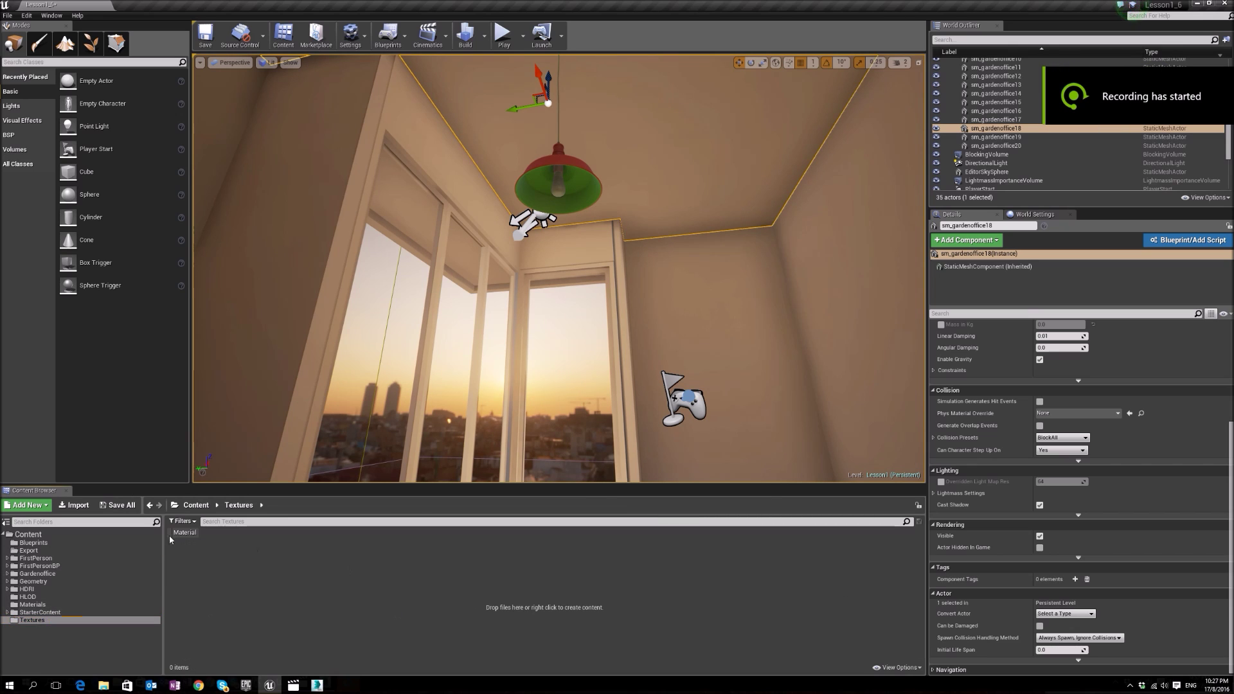
pyautogui.click(75, 505)
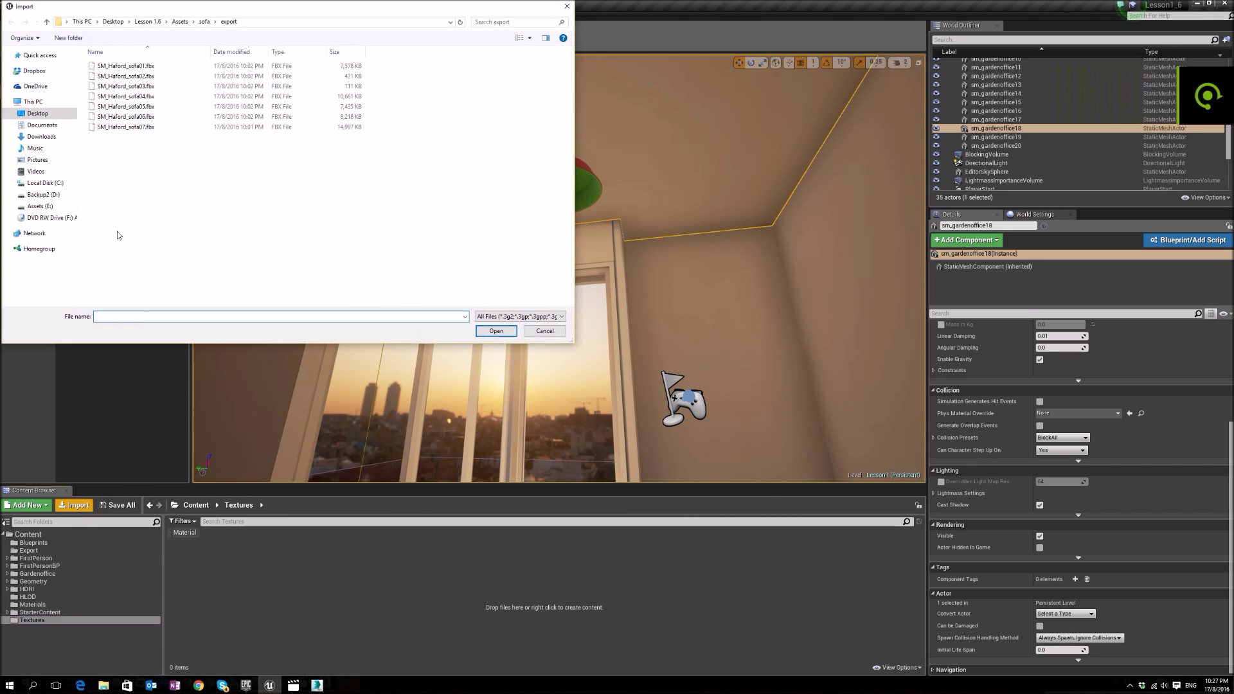
pyautogui.click(180, 21)
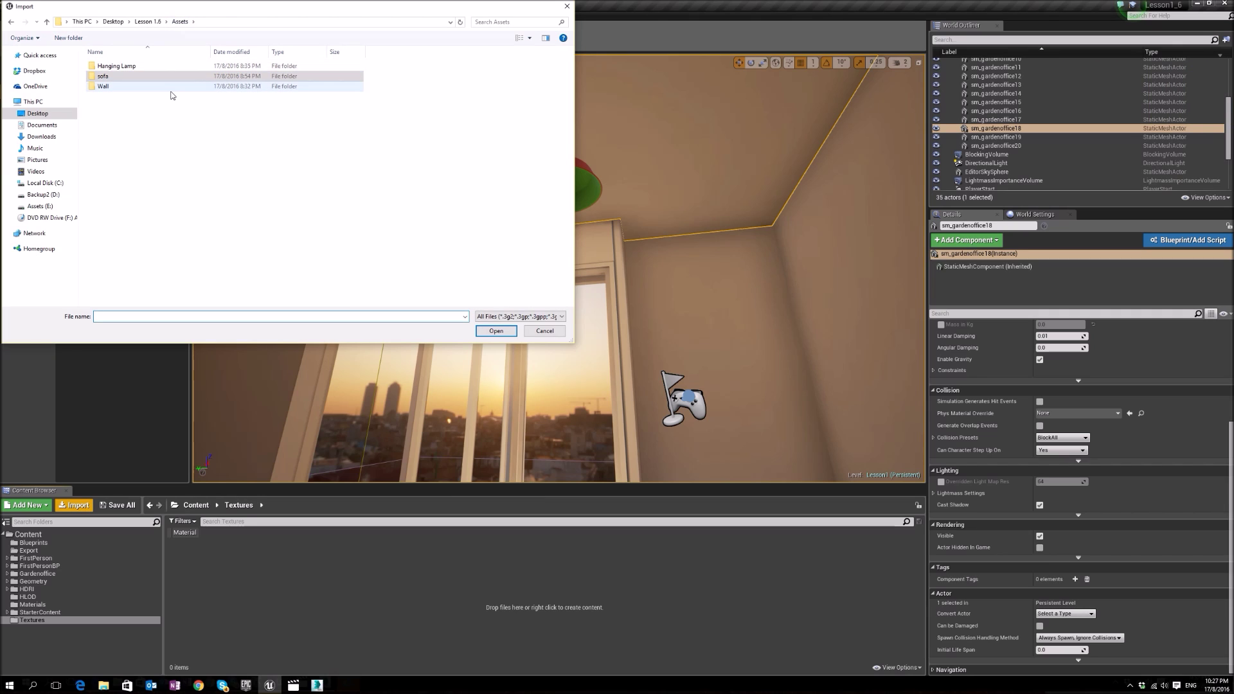
pyautogui.doubleClick(172, 65)
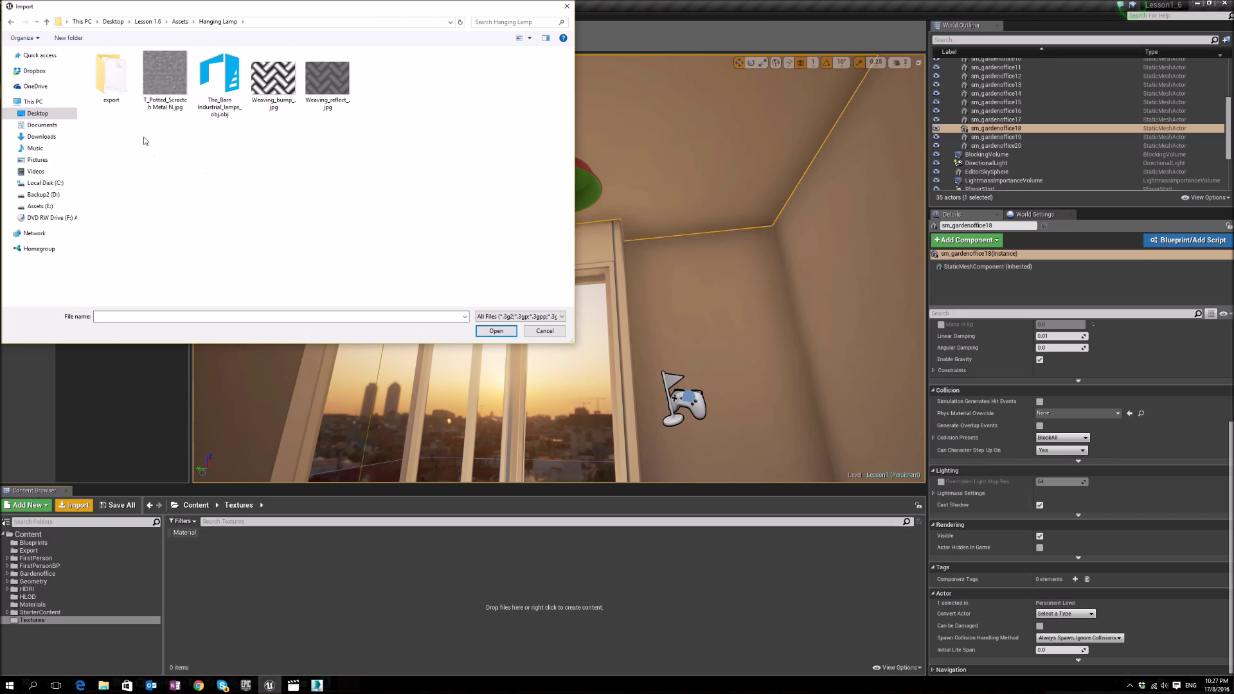
pyautogui.click(164, 95)
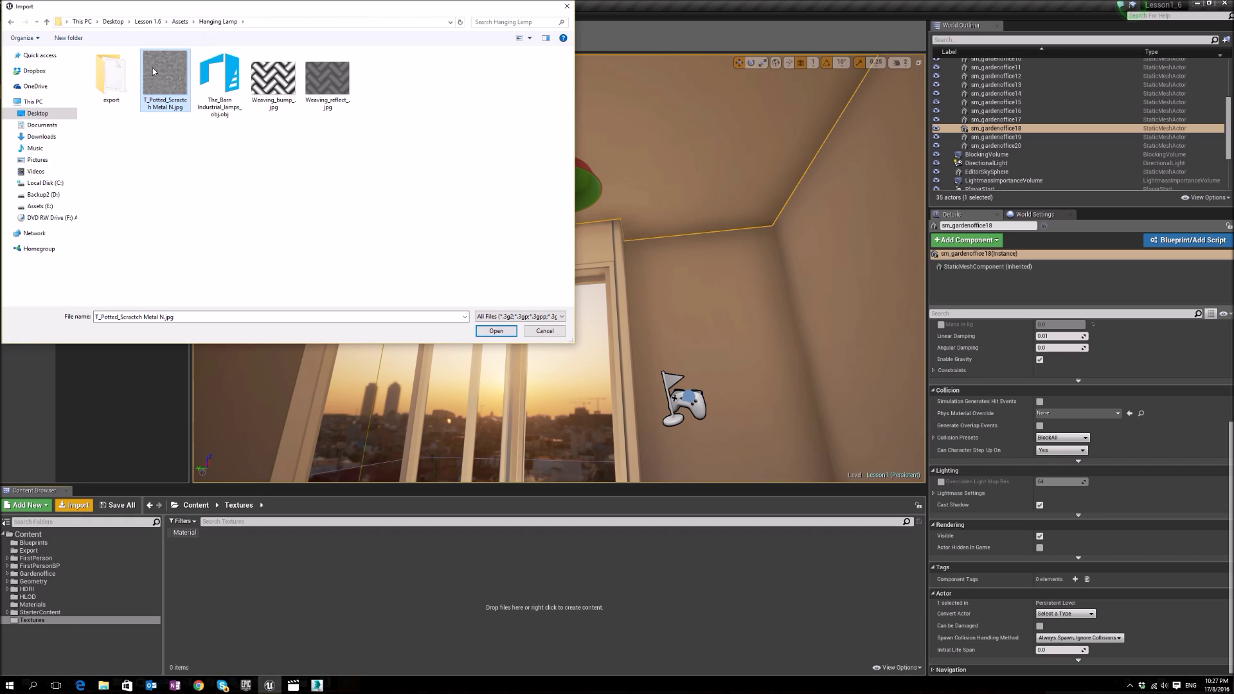
pyautogui.doubleClick(155, 68)
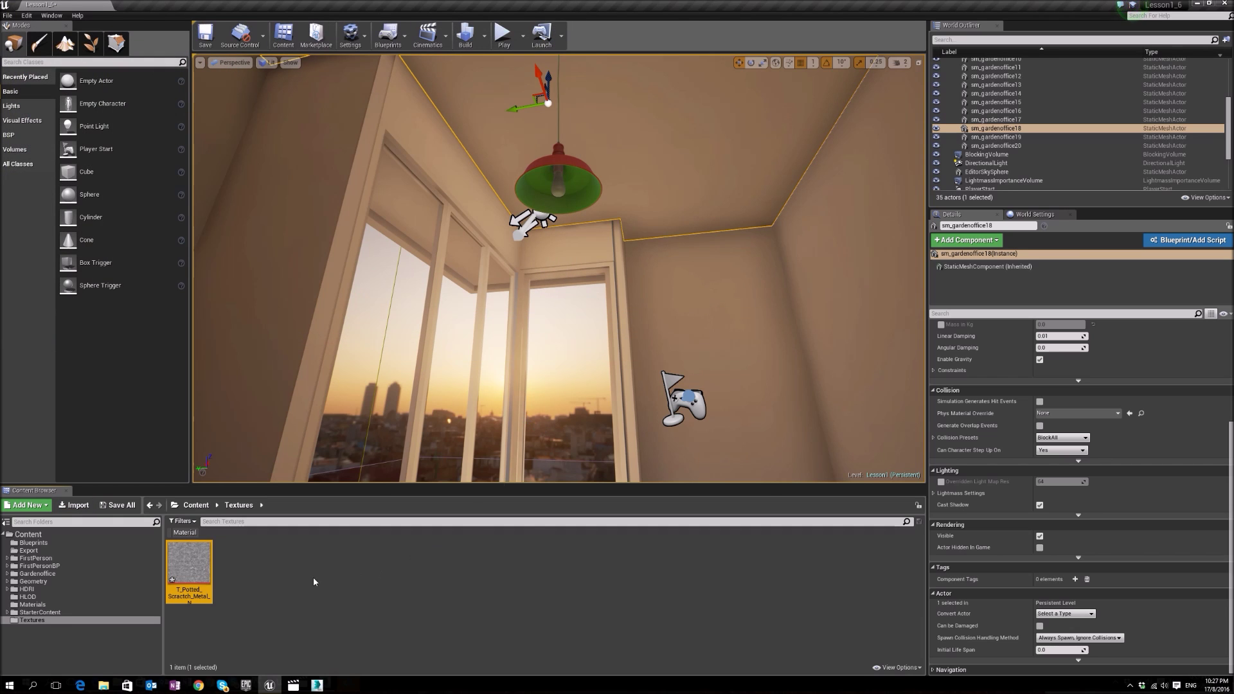
# Rename the imported texture to T_metallic_lamp
pyautogui.rightClick(196, 566)
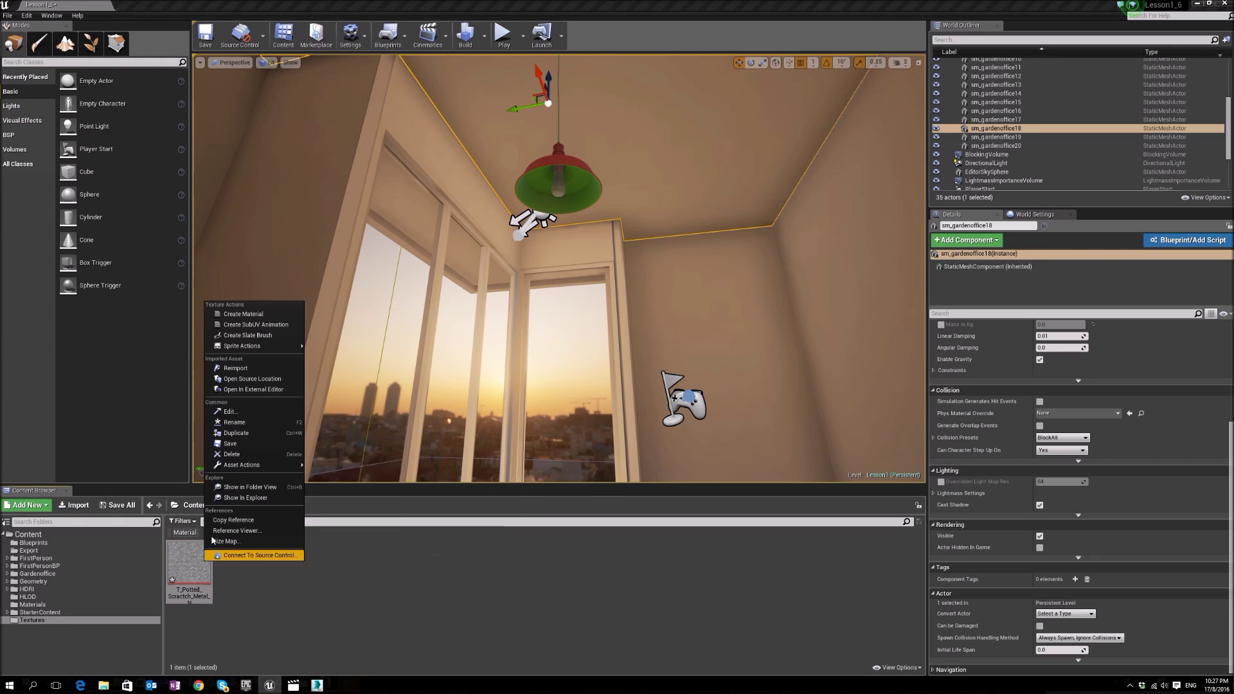
pyautogui.click(256, 423)
pyautogui.write('T')
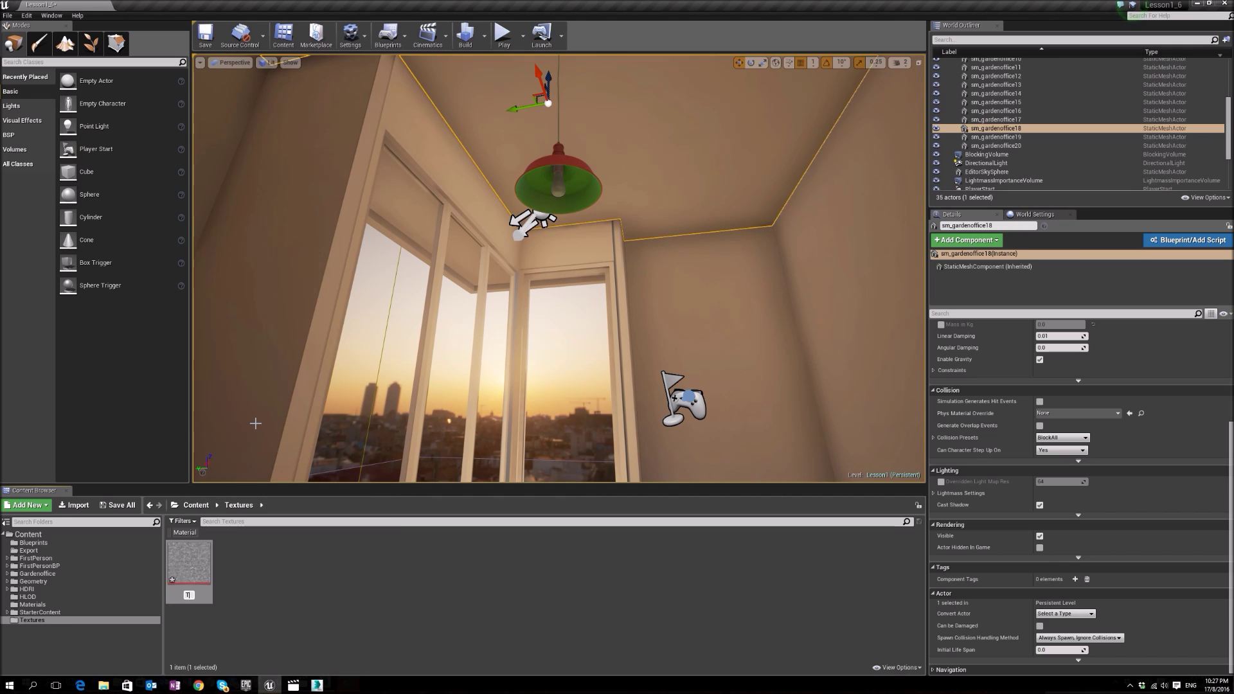
pyautogui.write('_metallic_lamp')
pyautogui.press('Return')
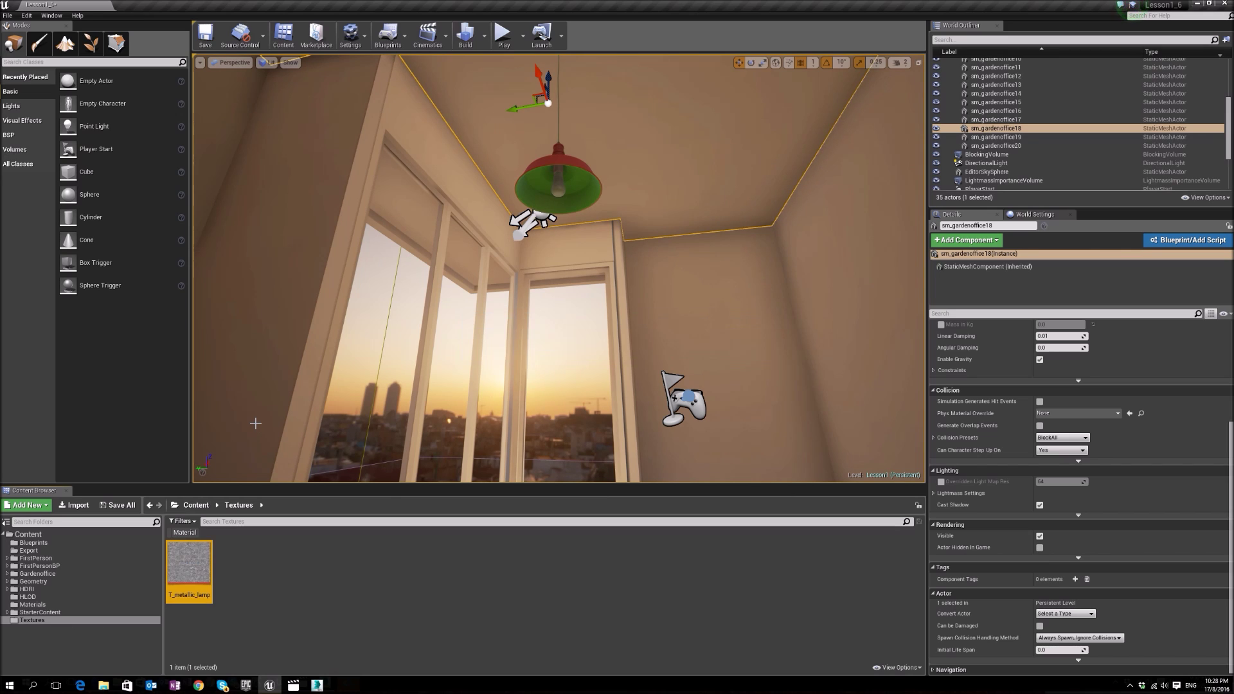
# Add a new Material in the Materials folder, name it Mat_metallic_lamp, and open it in the Material Editor
pyautogui.click(27, 605)
pyautogui.rightClick(269, 580)
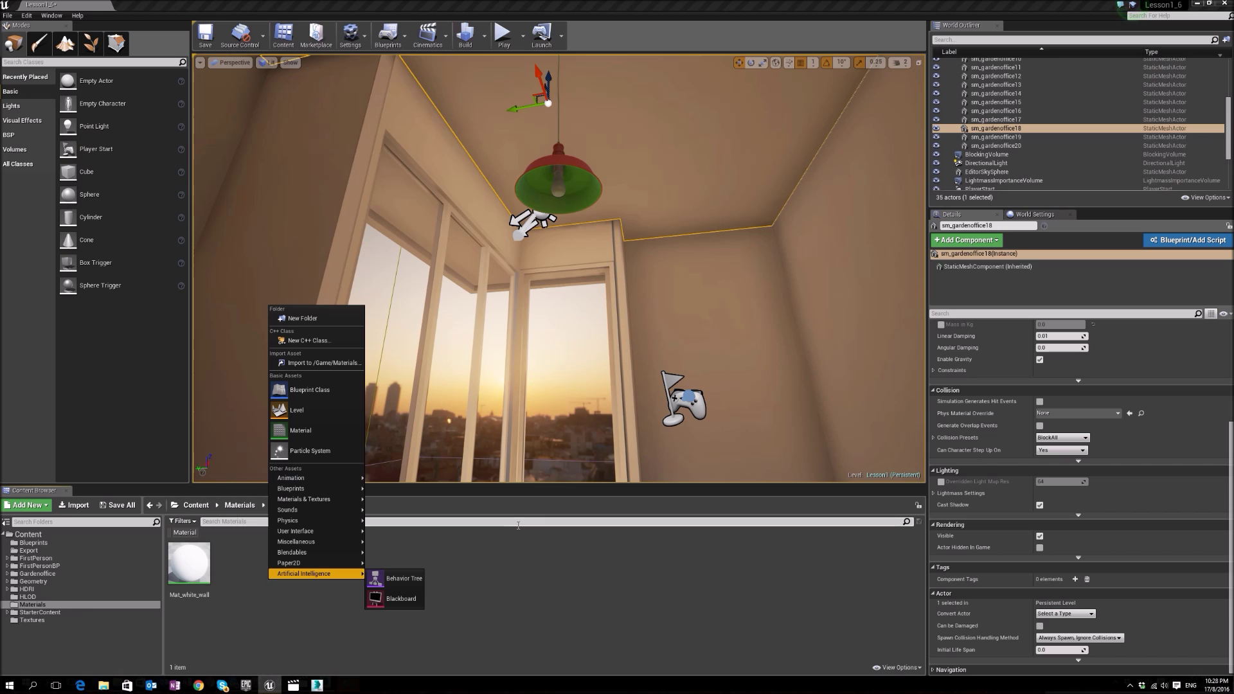
pyautogui.click(319, 430)
pyautogui.write('ma')
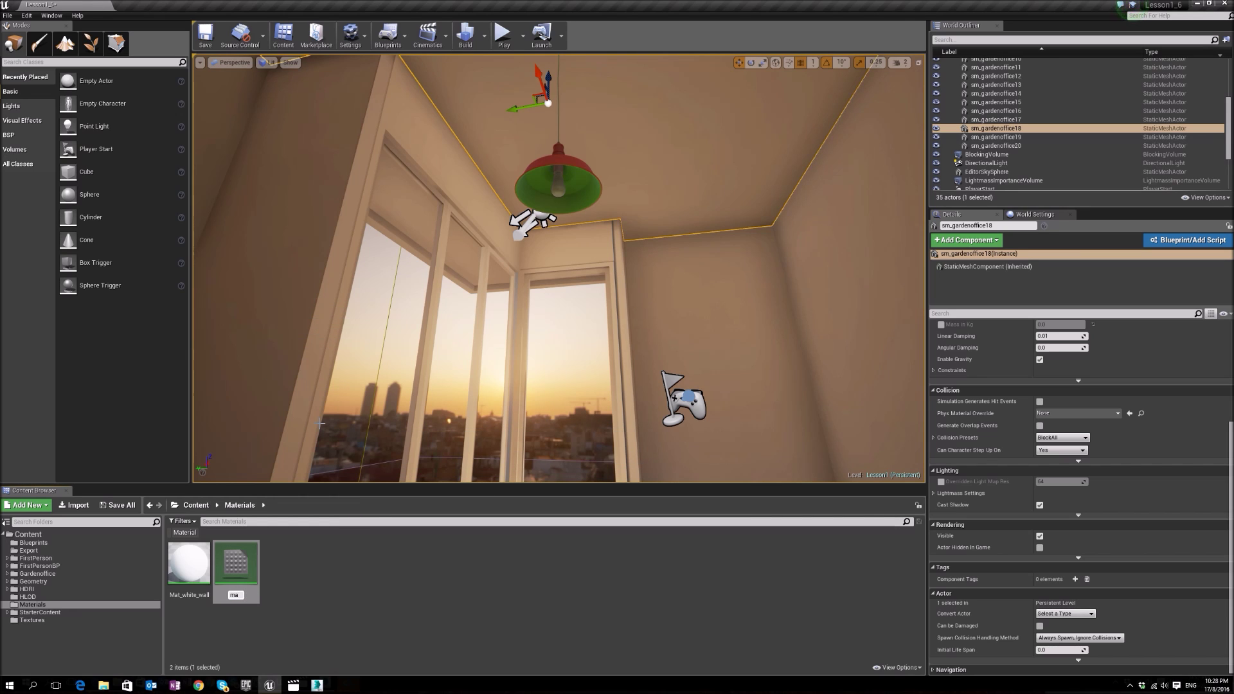
pyautogui.press('BackSpace')
pyautogui.write('Mat_m')
pyautogui.write('etallic_')
pyautogui.write('lamp')
pyautogui.press('Return')
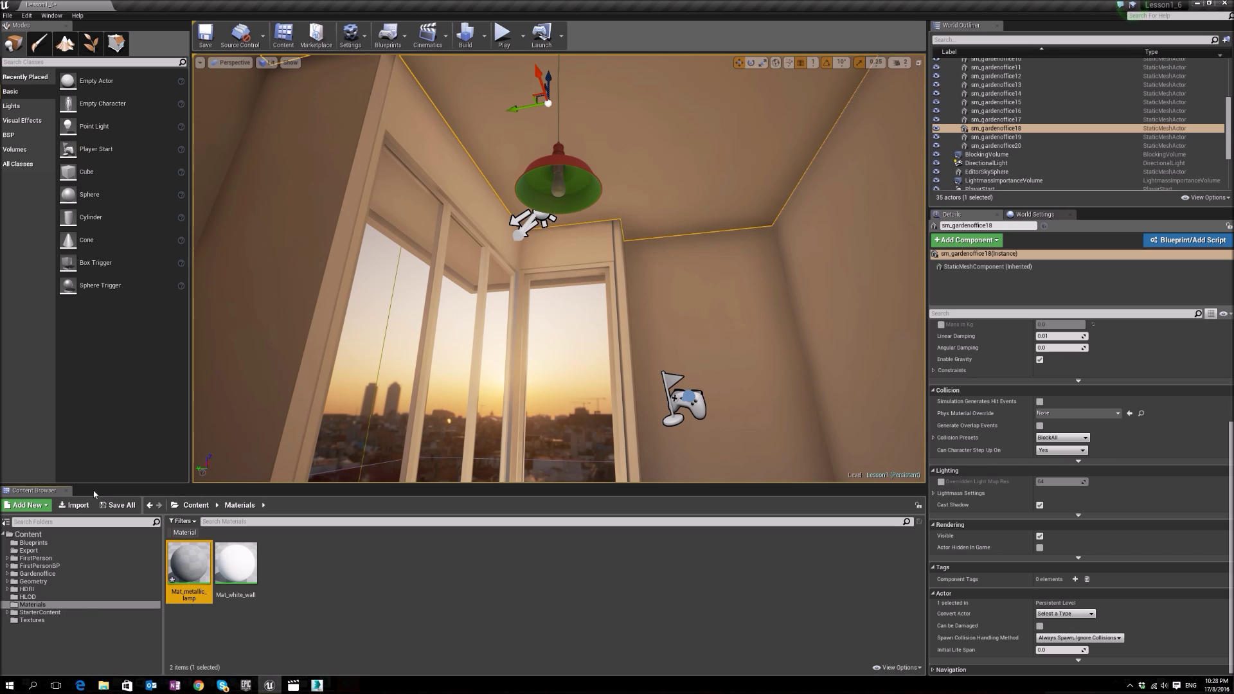
pyautogui.doubleClick(189, 563)
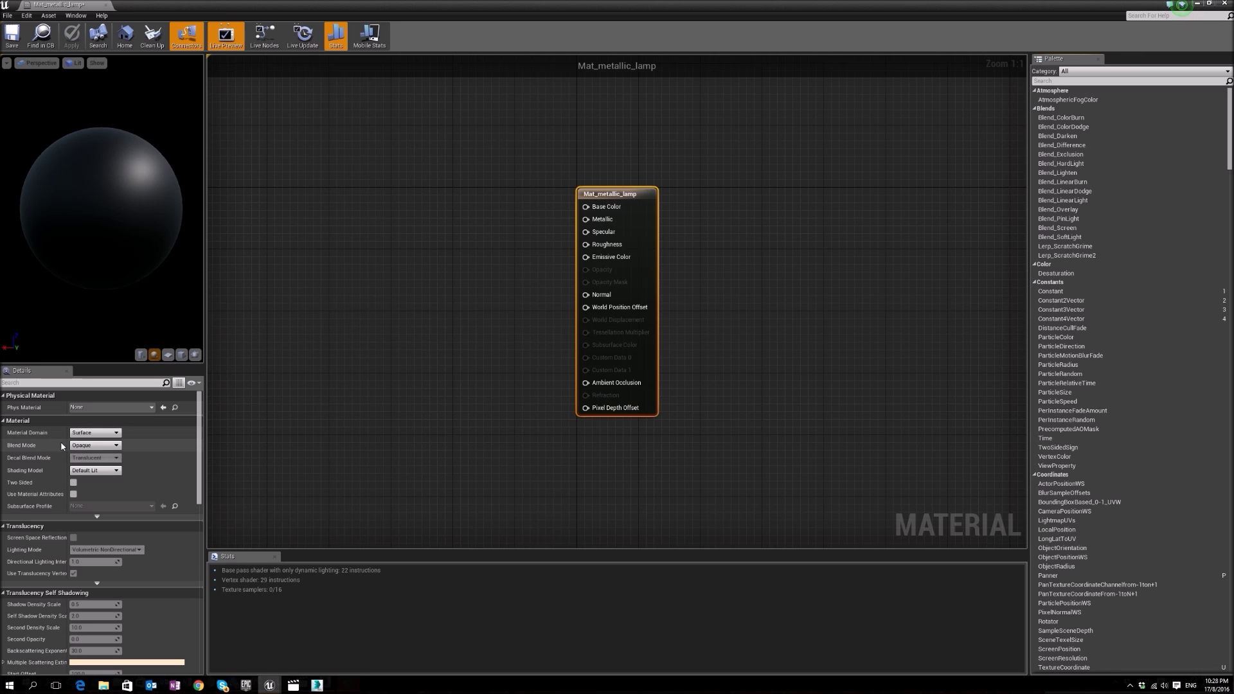
pyautogui.click(94, 446)
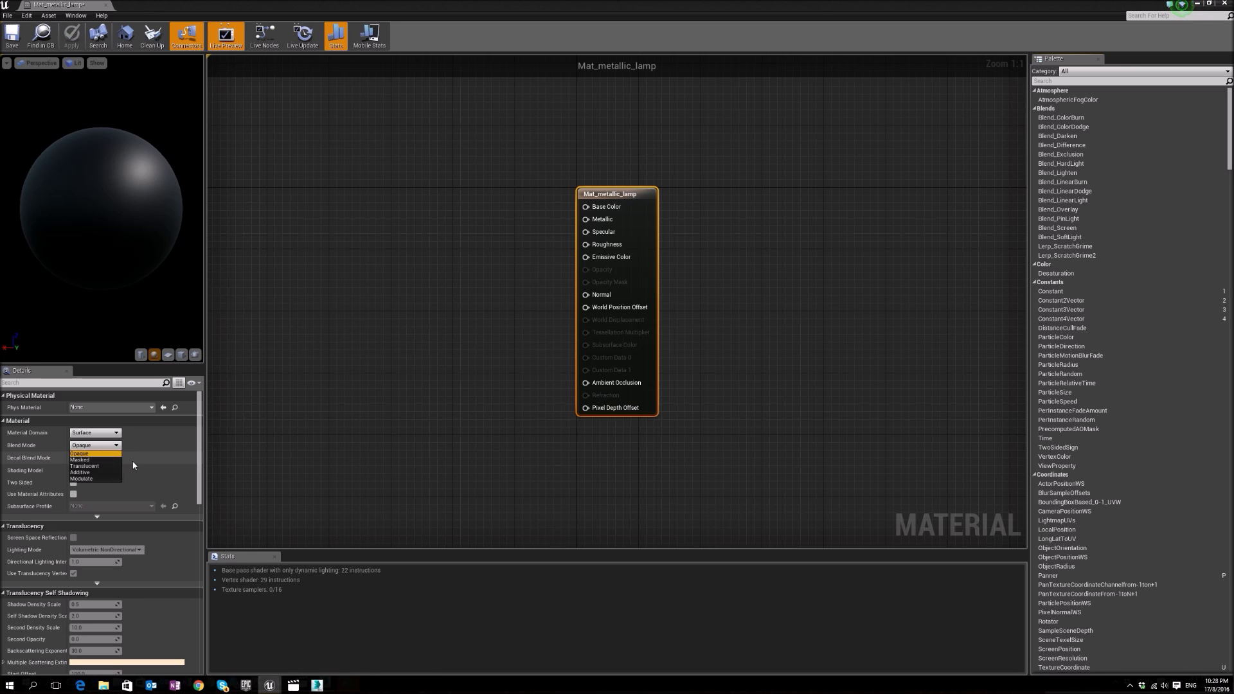
pyautogui.click(50, 471)
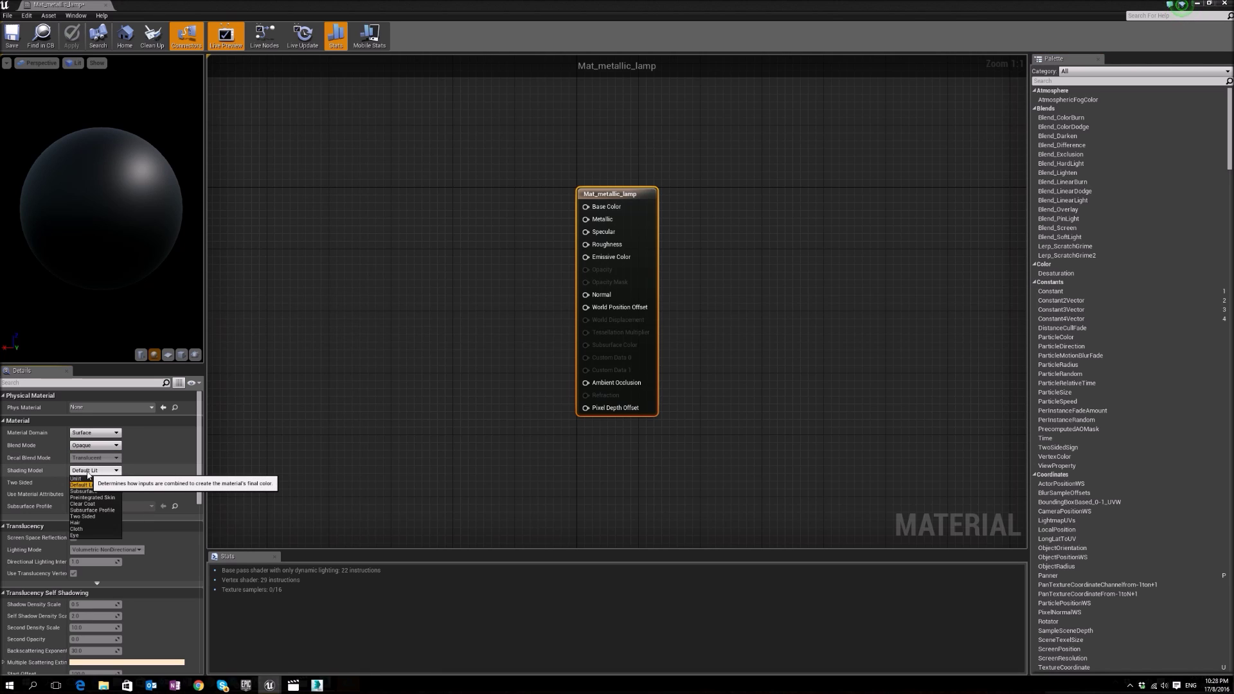
pyautogui.click(94, 471)
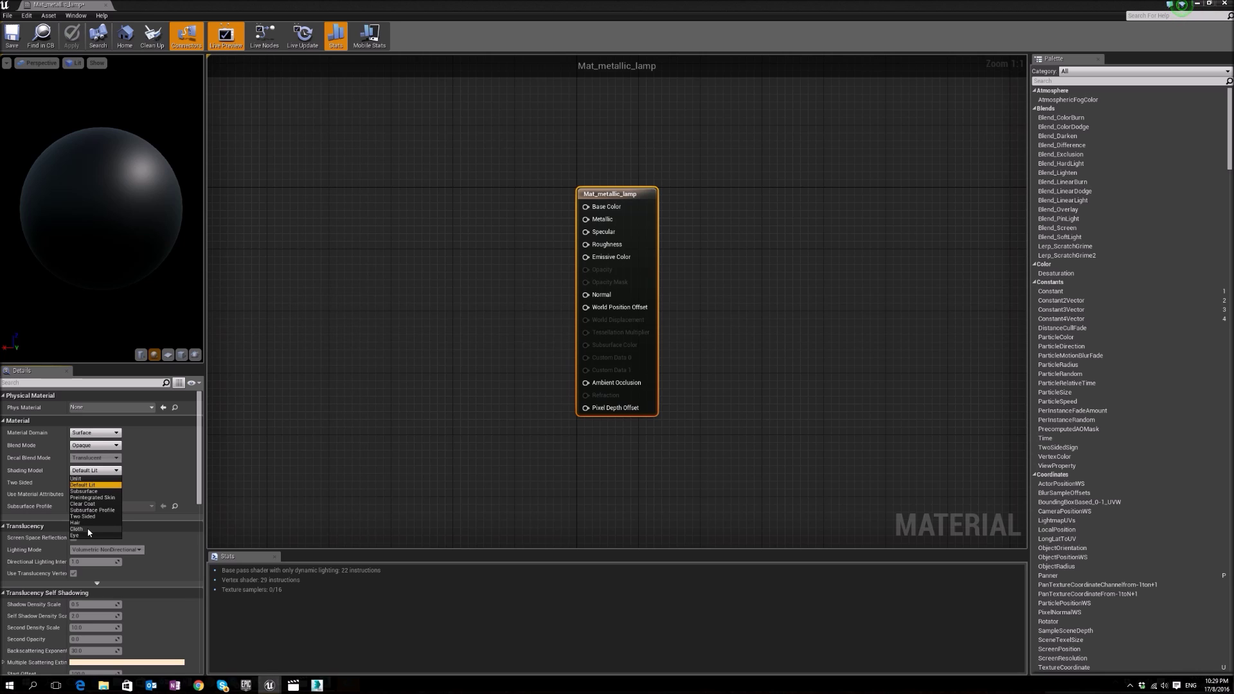
pyautogui.click(230, 454)
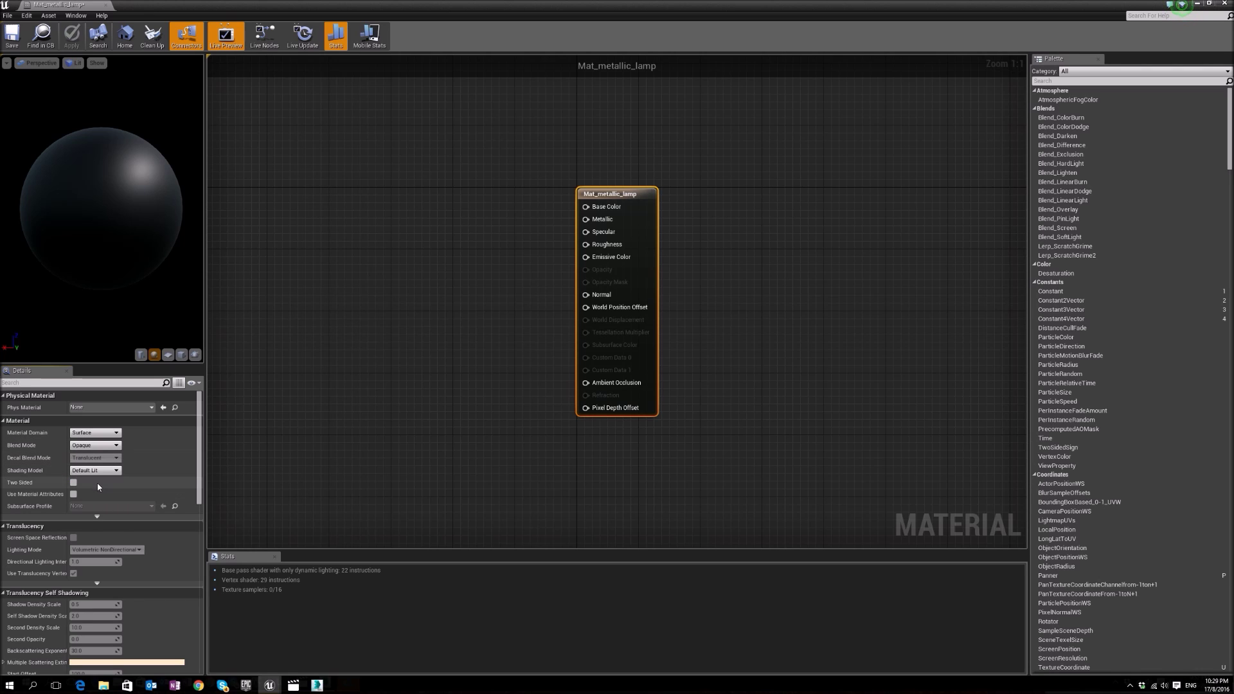
pyautogui.scroll(-5, 198, 496)
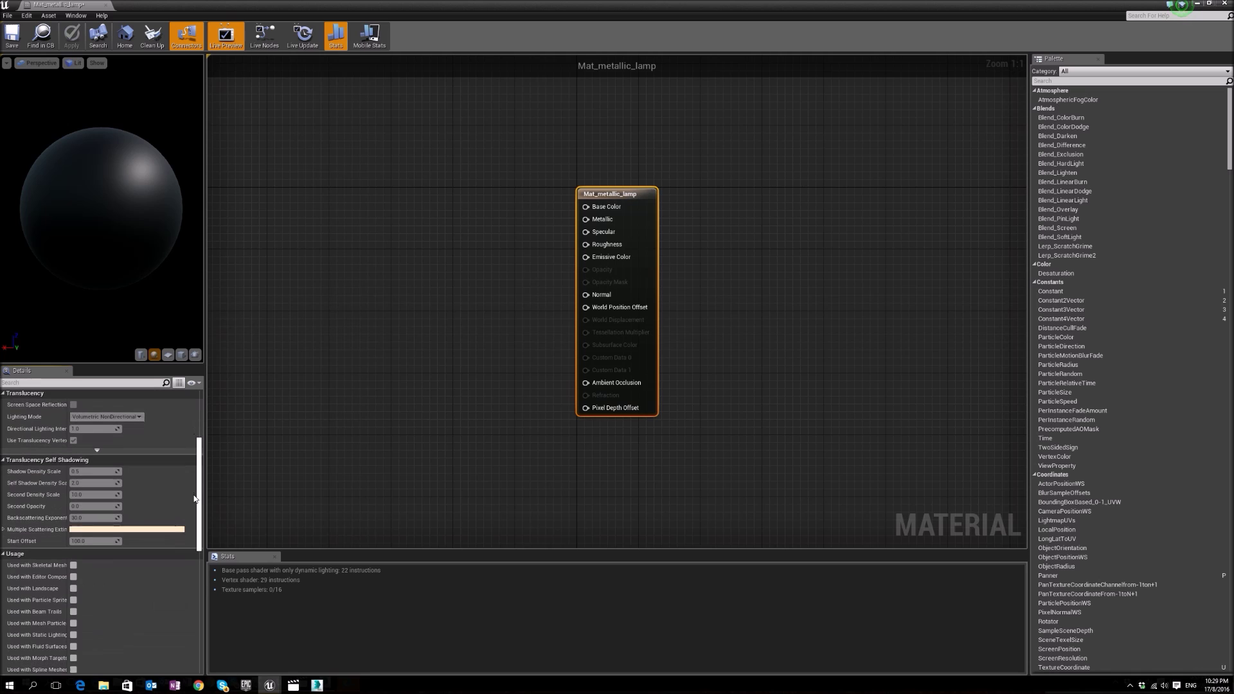
pyautogui.moveTo(196, 512); pyautogui.dragTo(200, 450)
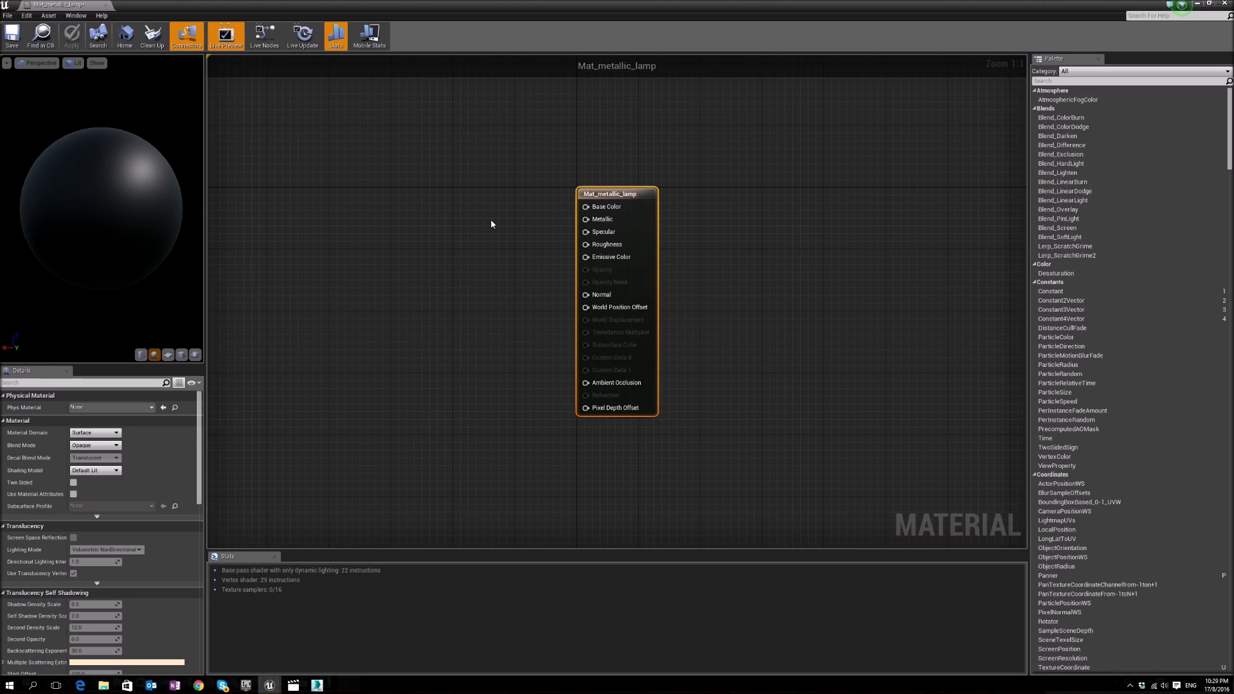
pyautogui.rightClick(463, 213)
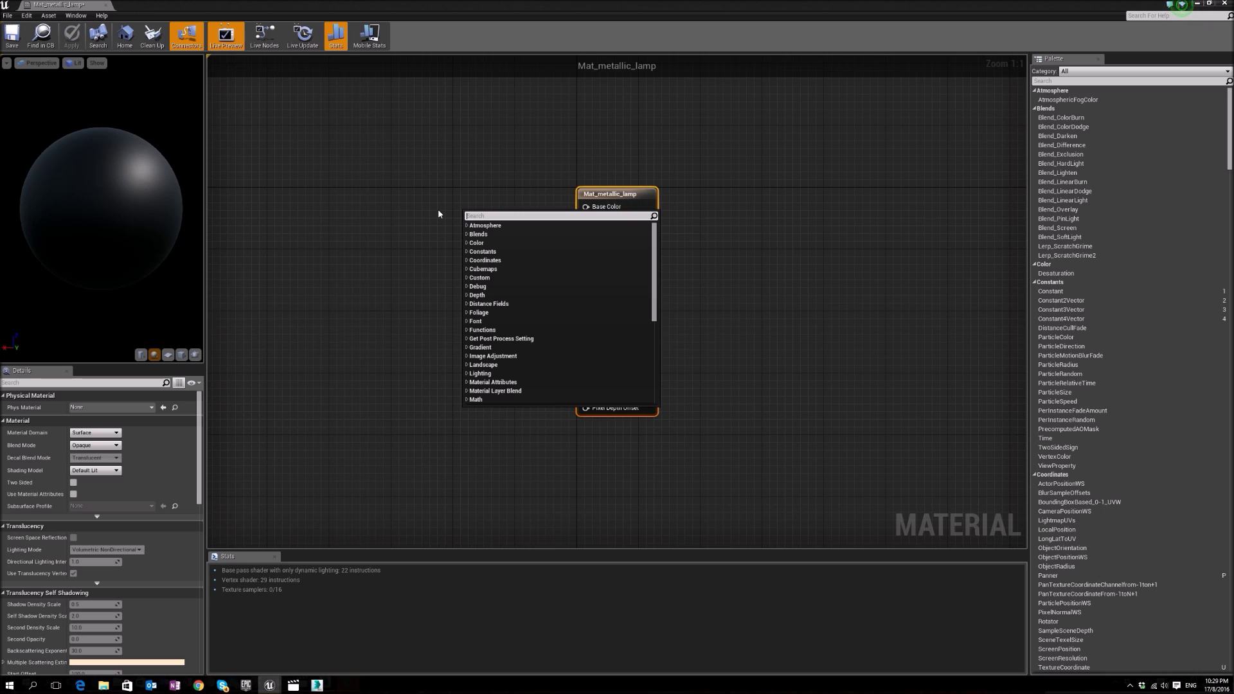
pyautogui.write('co')
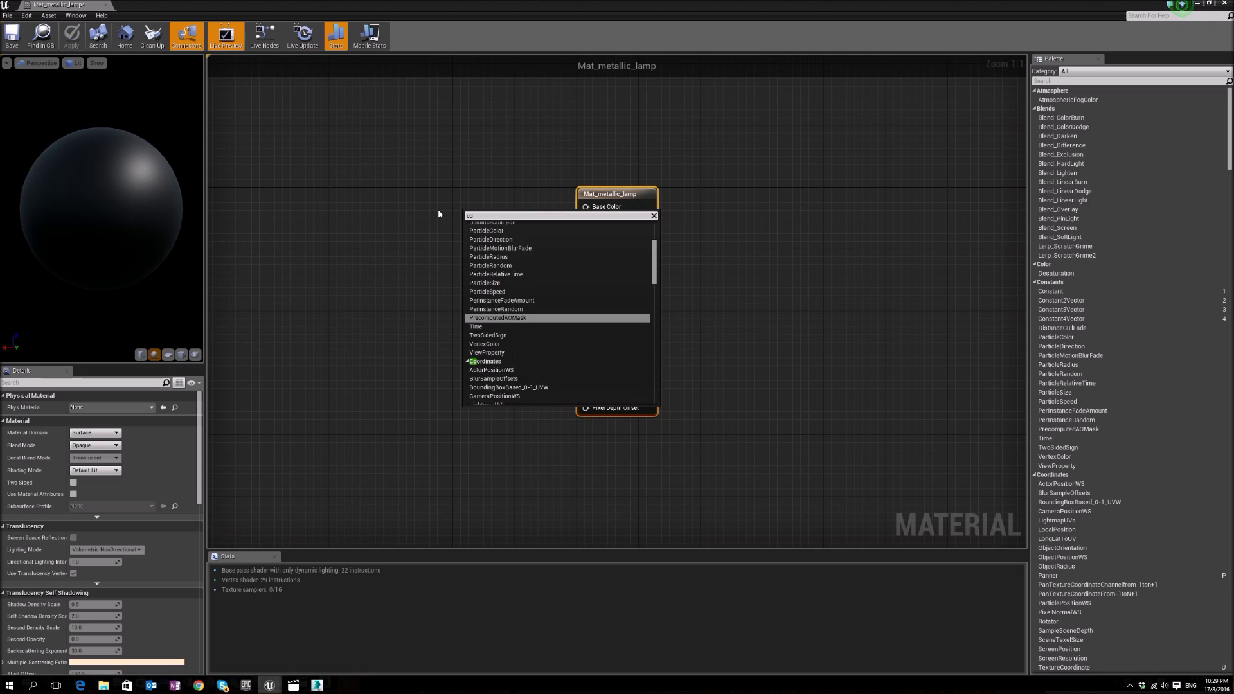
pyautogui.write('nstant3')
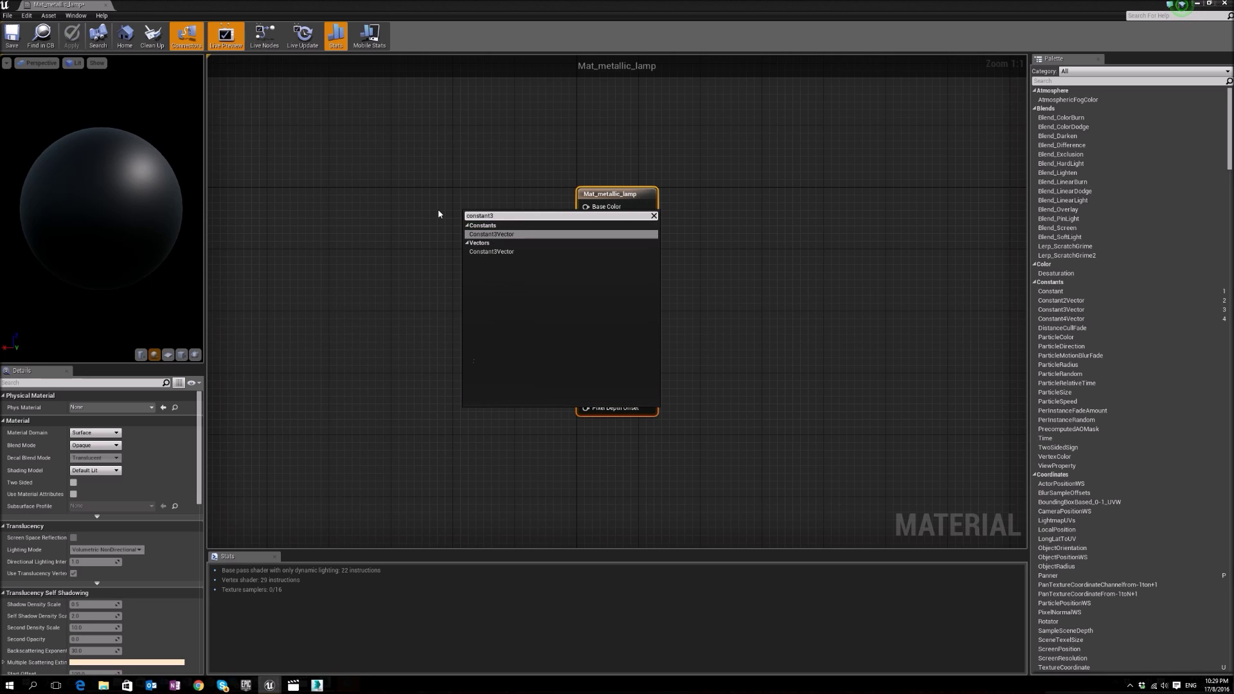
pyautogui.press('Return')
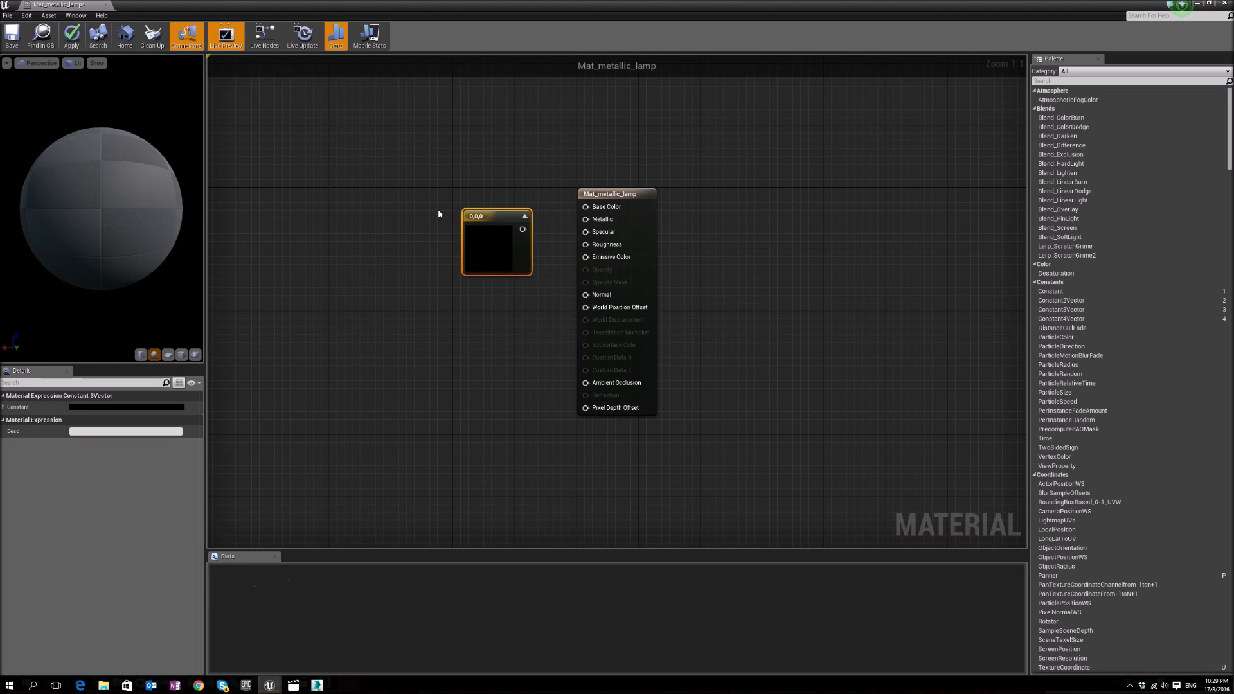
pyautogui.doubleClick(480, 232)
pyautogui.click(576, 332)
pyautogui.click(623, 303)
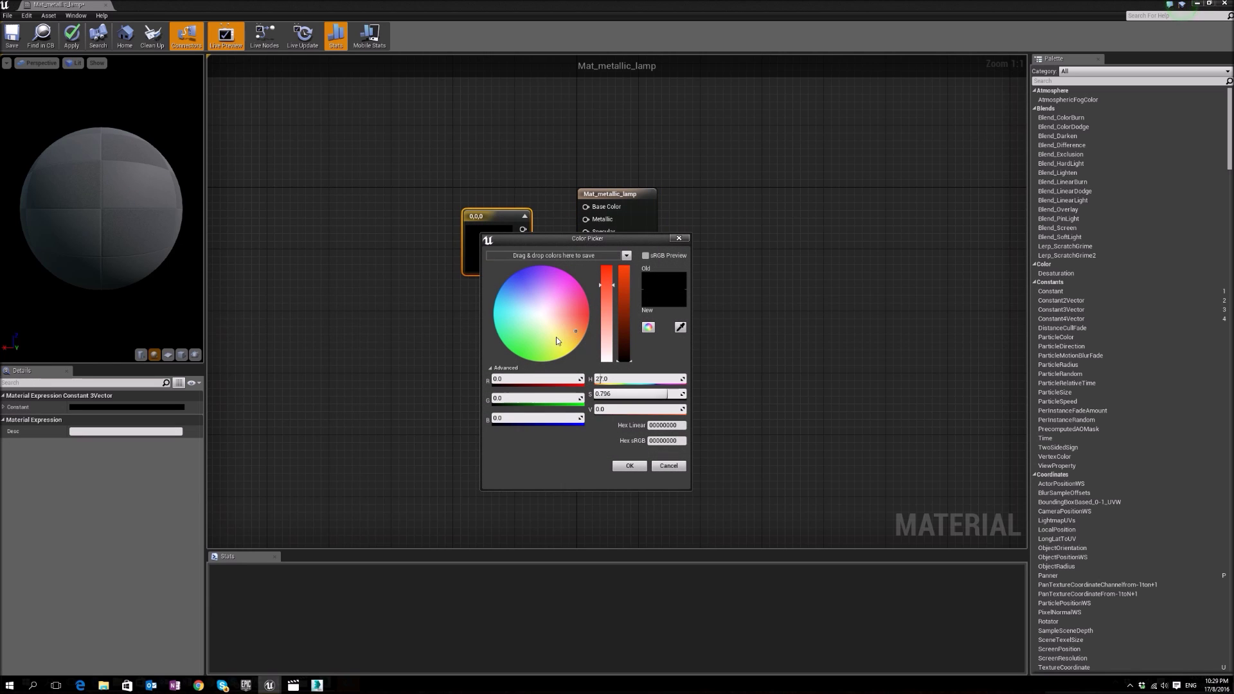
pyautogui.click(669, 466)
pyautogui.moveTo(522, 229); pyautogui.dragTo(586, 206)
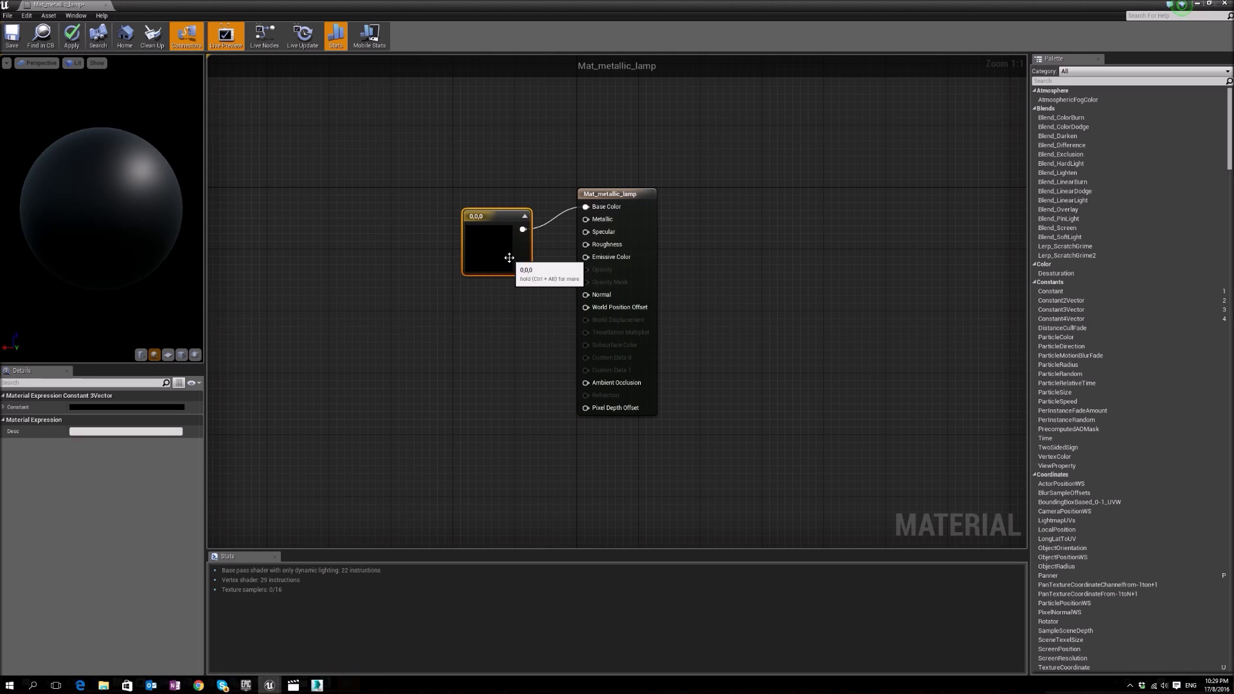
pyautogui.press('Delete')
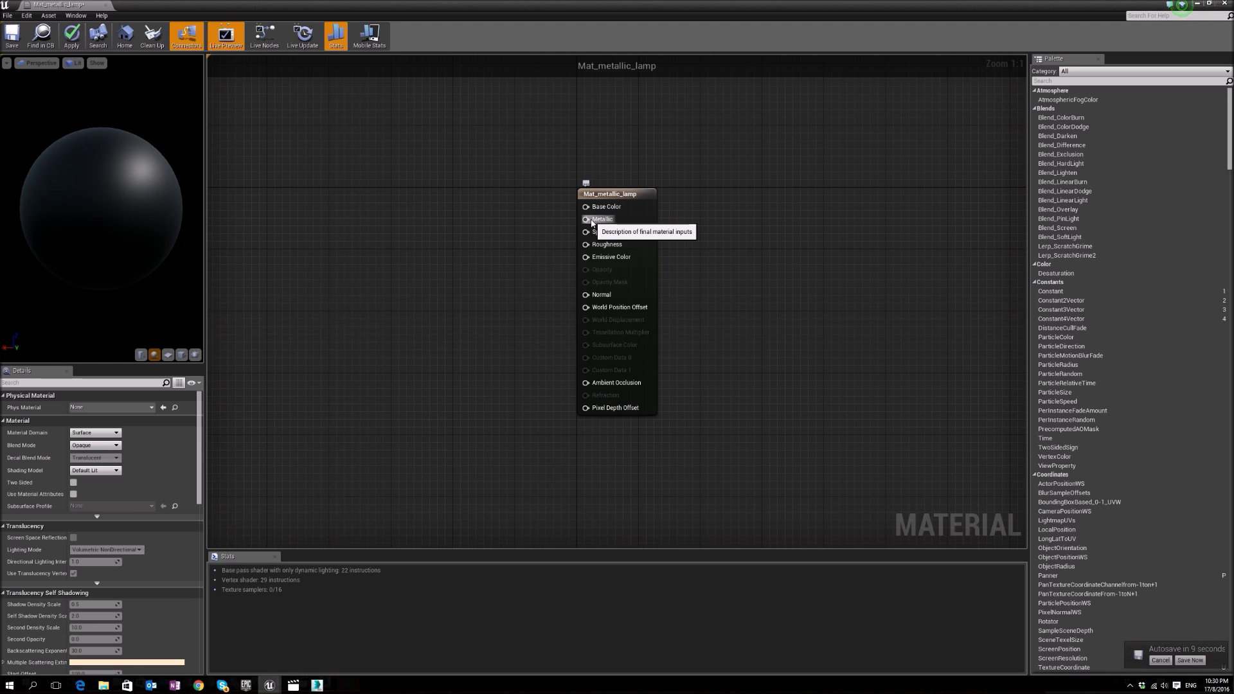
pyautogui.rightClick(515, 282)
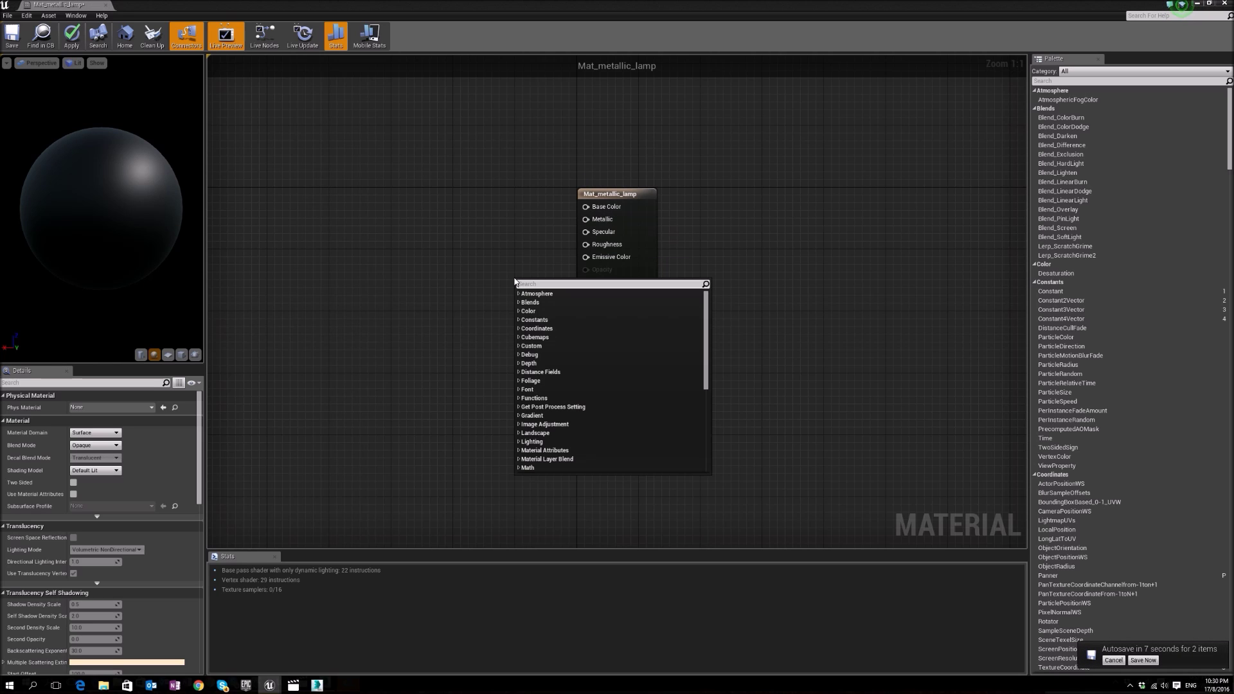
# Add a Constant node with a value of 1
pyautogui.write('constant')
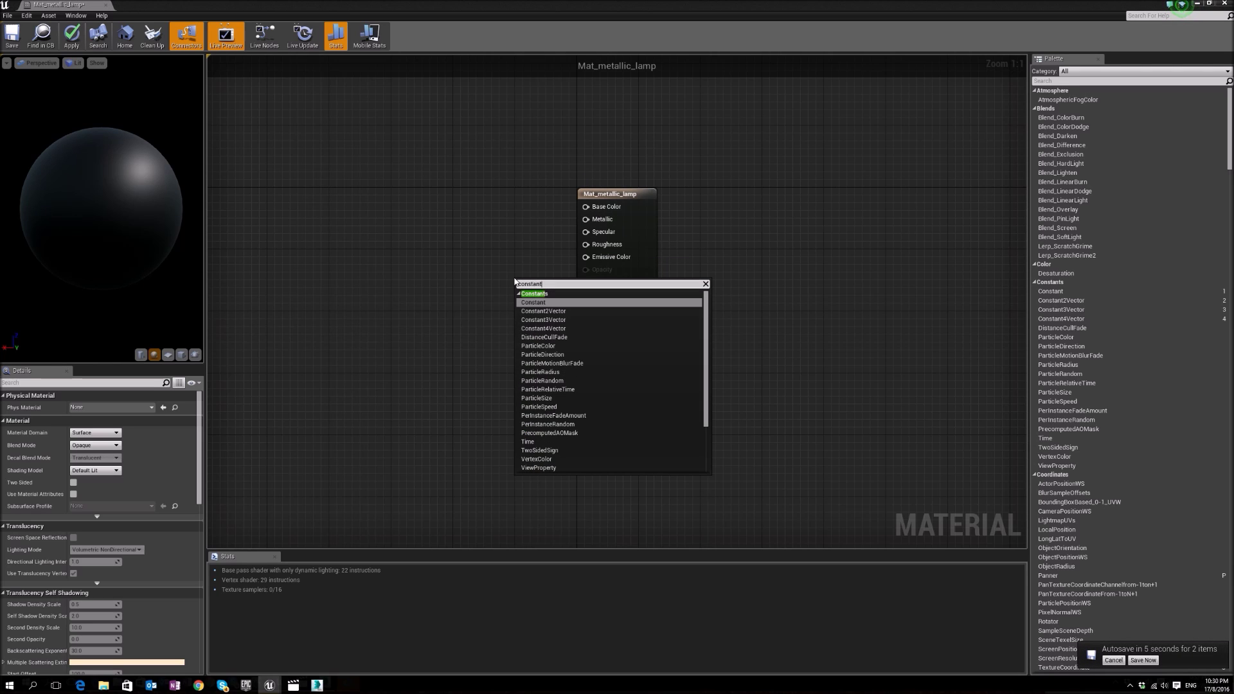
pyautogui.press('Return')
pyautogui.click(90, 407)
pyautogui.write('1')
pyautogui.press('Return')
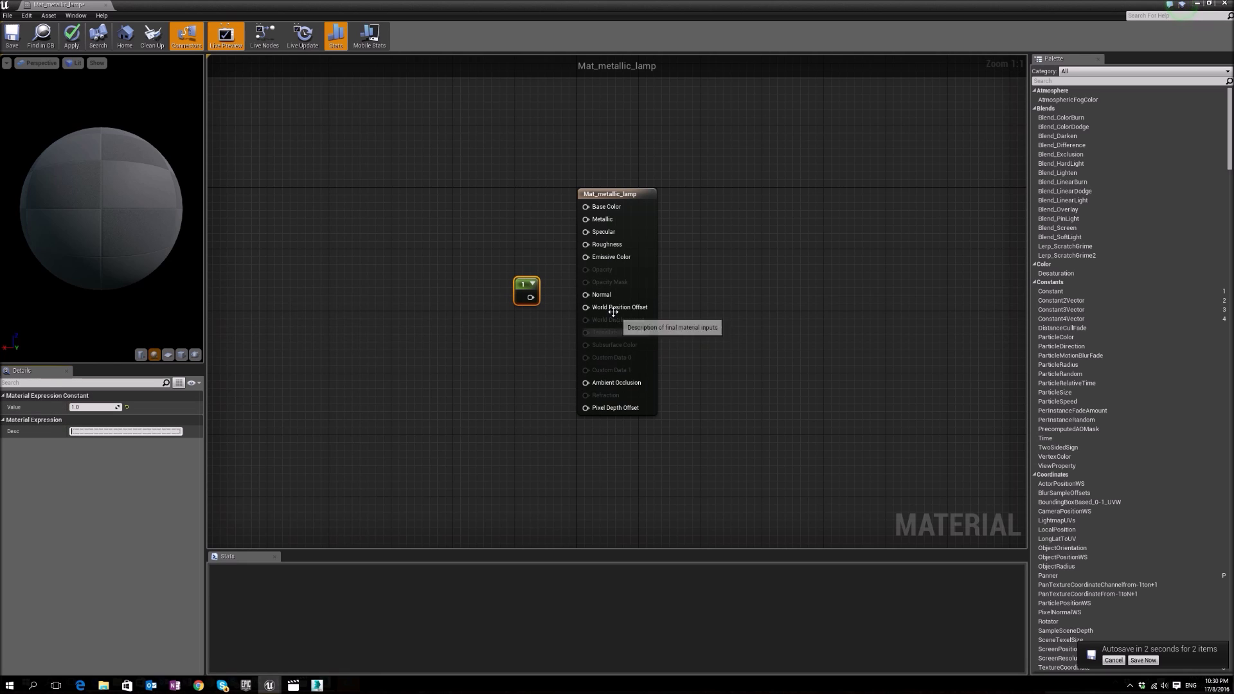
# Add a Constant3Vector node and open its Color Picker
pyautogui.rightClick(415, 230)
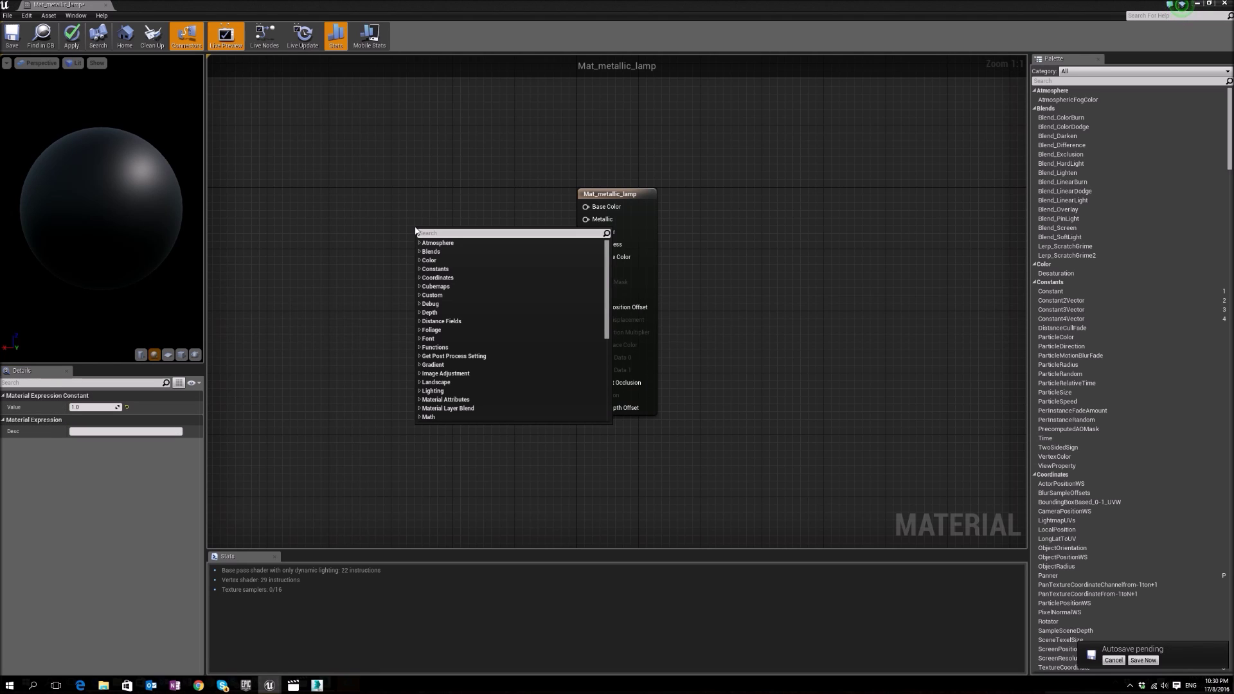
pyautogui.write('constnt')
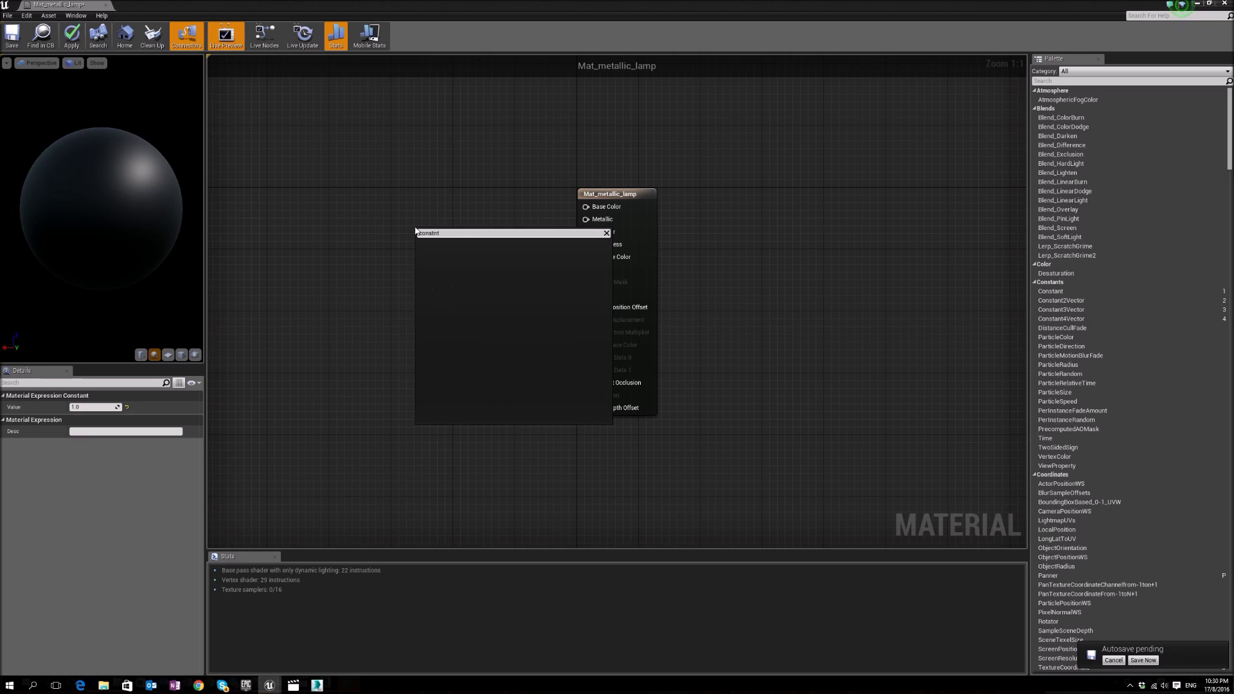
pyautogui.press('BackSpace')
pyautogui.press('BackSpace')
pyautogui.write('a')
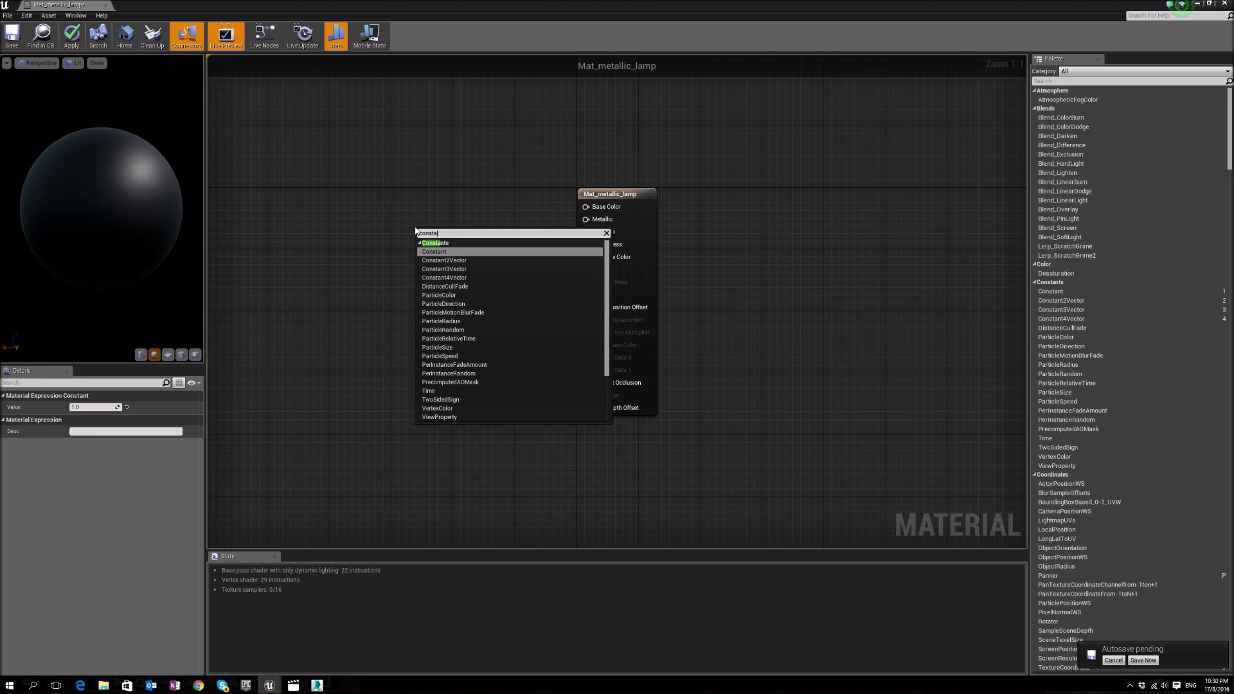
pyautogui.click(445, 268)
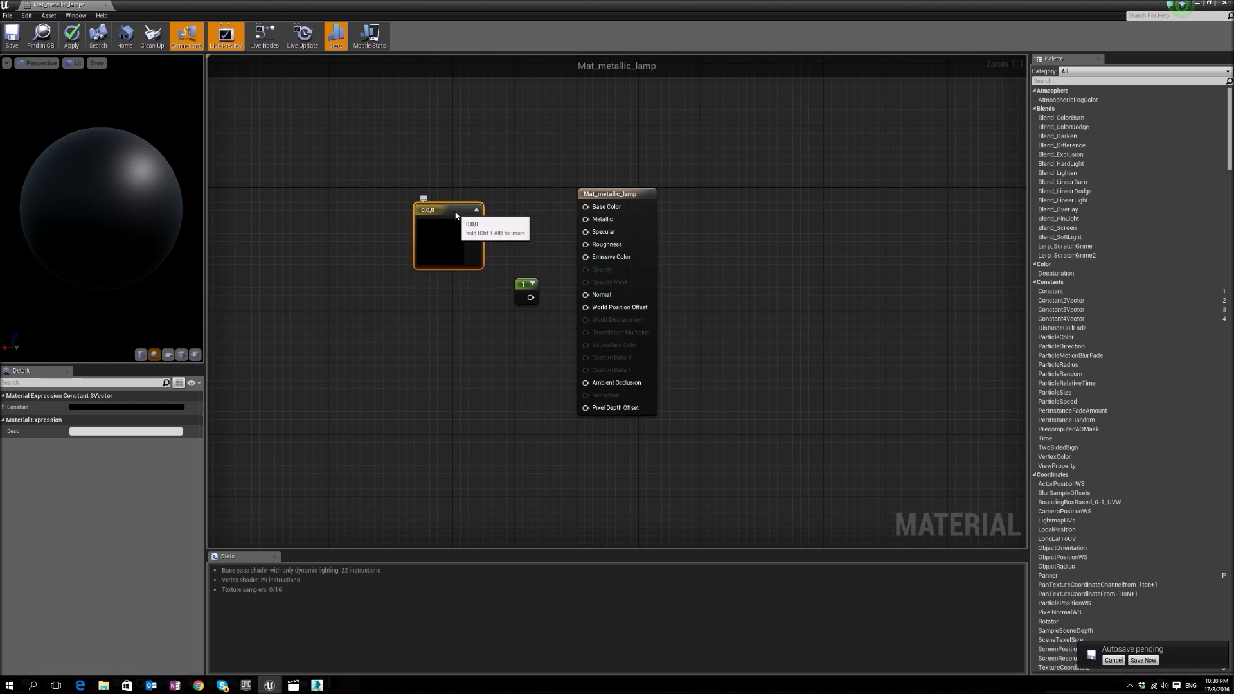
pyautogui.doubleClick(452, 226)
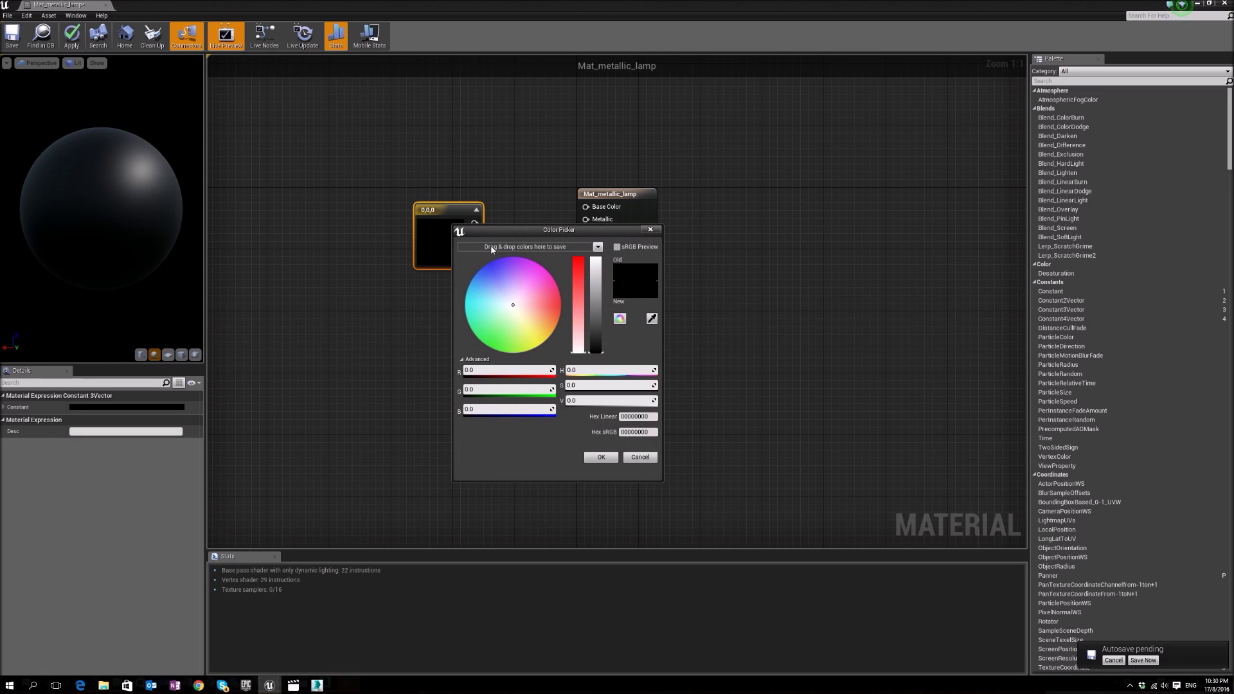
# Pick a bright gold colour (0.795, 0.626, 0.182) and wire it into Base Color
pyautogui.click(540, 330)
pyautogui.click(596, 276)
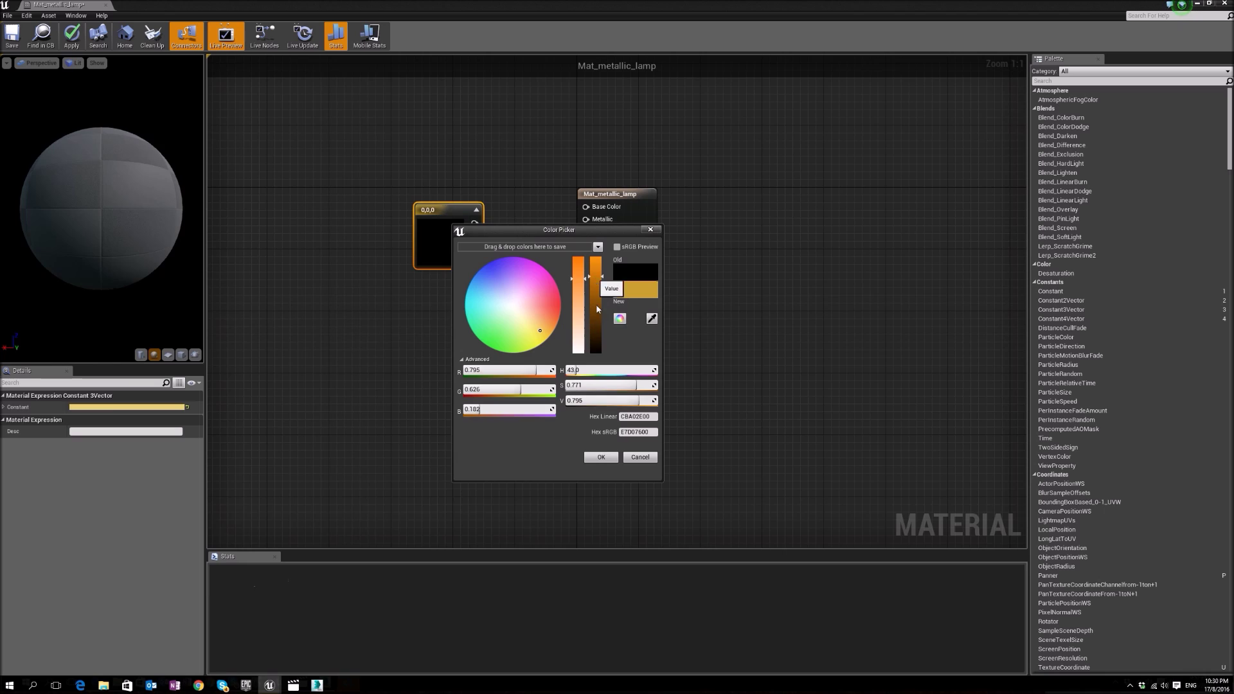
pyautogui.click(601, 456)
pyautogui.moveTo(477, 223); pyautogui.dragTo(586, 207)
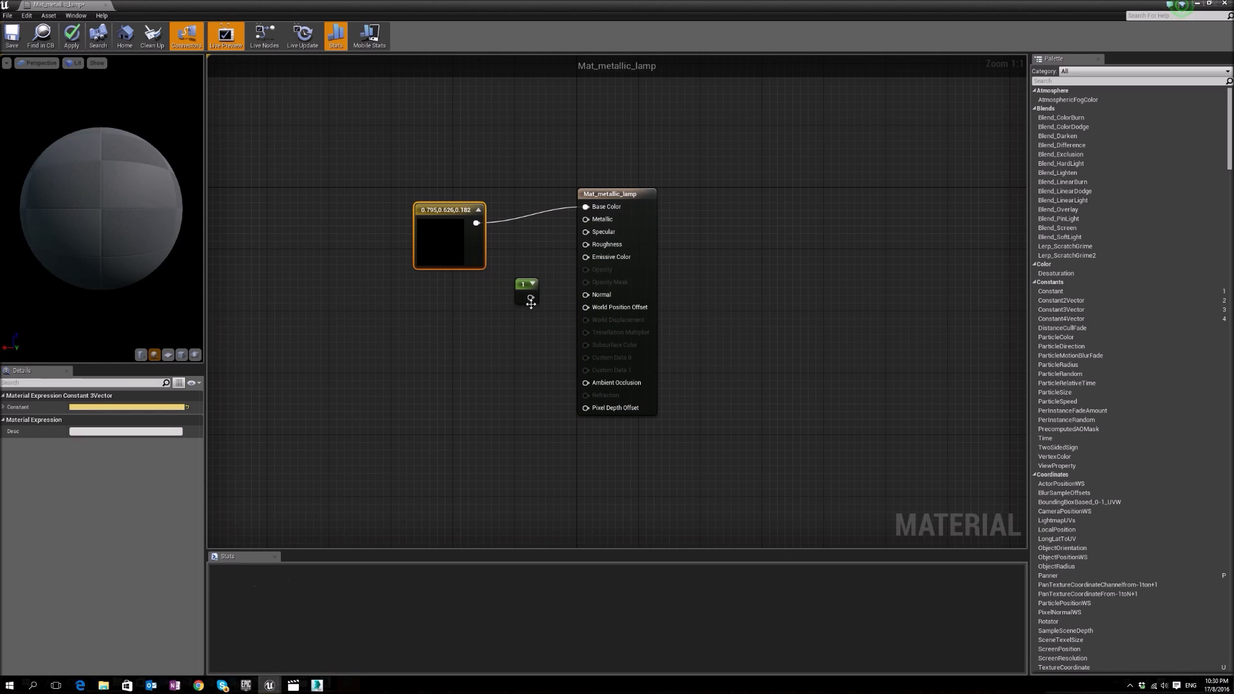
# Wire the constant into Metallic, set its value to 0, and nudge it left
pyautogui.moveTo(531, 298); pyautogui.dragTo(586, 220)
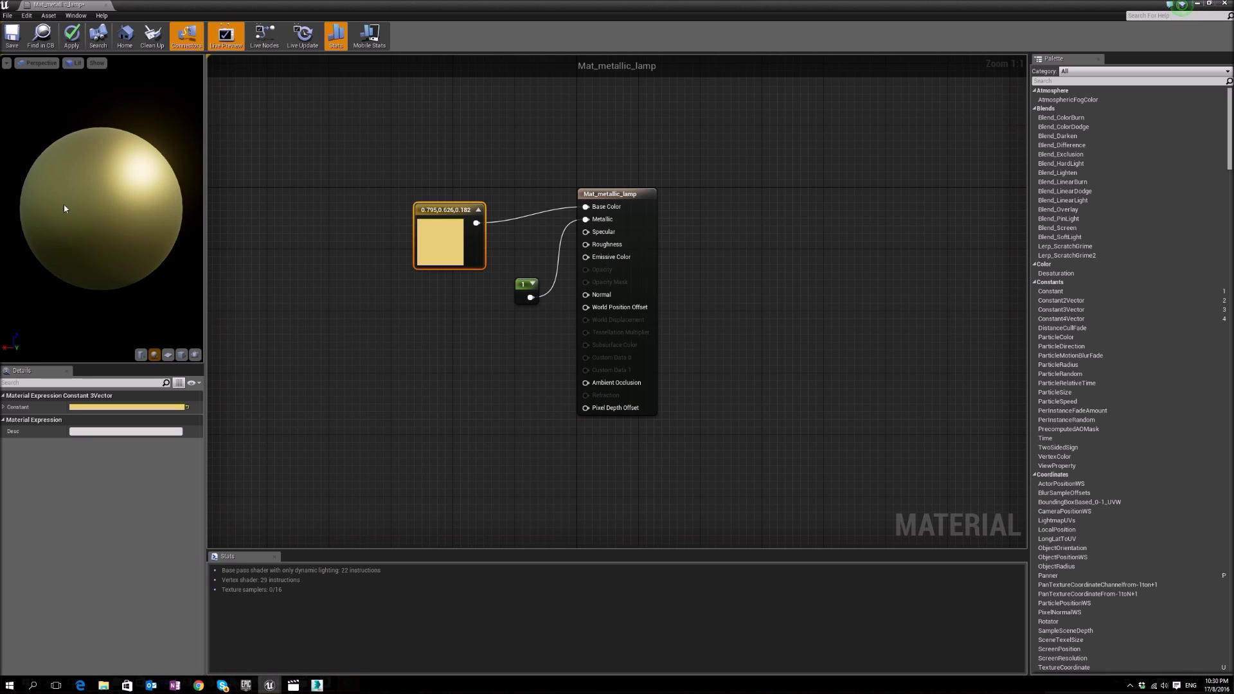
pyautogui.moveTo(126, 171); pyautogui.dragTo(129, 205)
pyautogui.click(526, 289)
pyautogui.click(75, 407)
pyautogui.write('0')
pyautogui.press('Return')
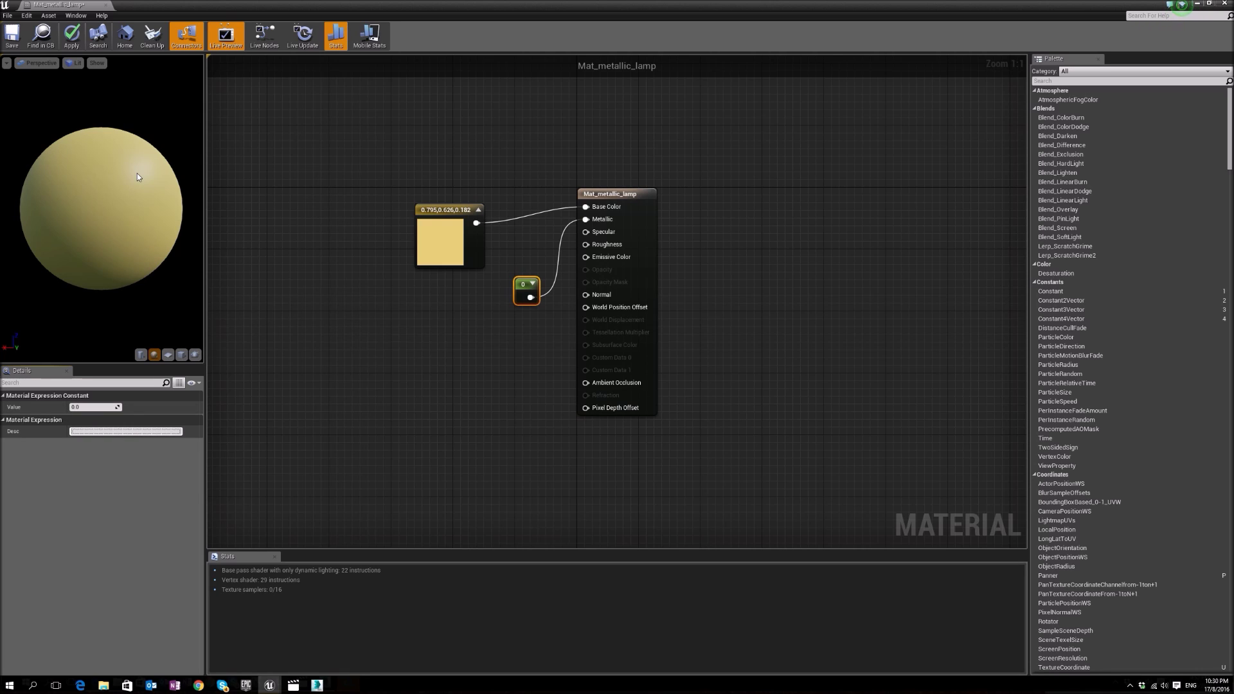
pyautogui.moveTo(516, 288); pyautogui.dragTo(485, 292)
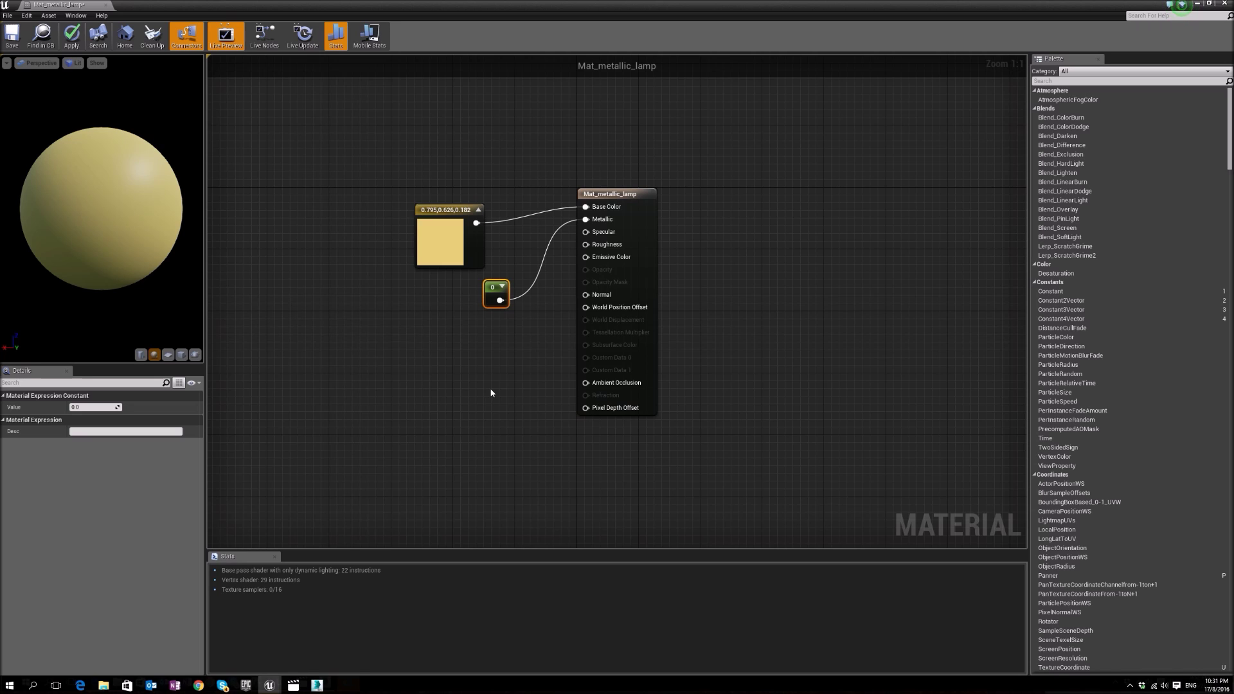
# Select the gold colour constant node in the graph
pyautogui.click(450, 251)
# Delete the gold colour constant and the 0 Metallic constant
pyautogui.press('Delete')
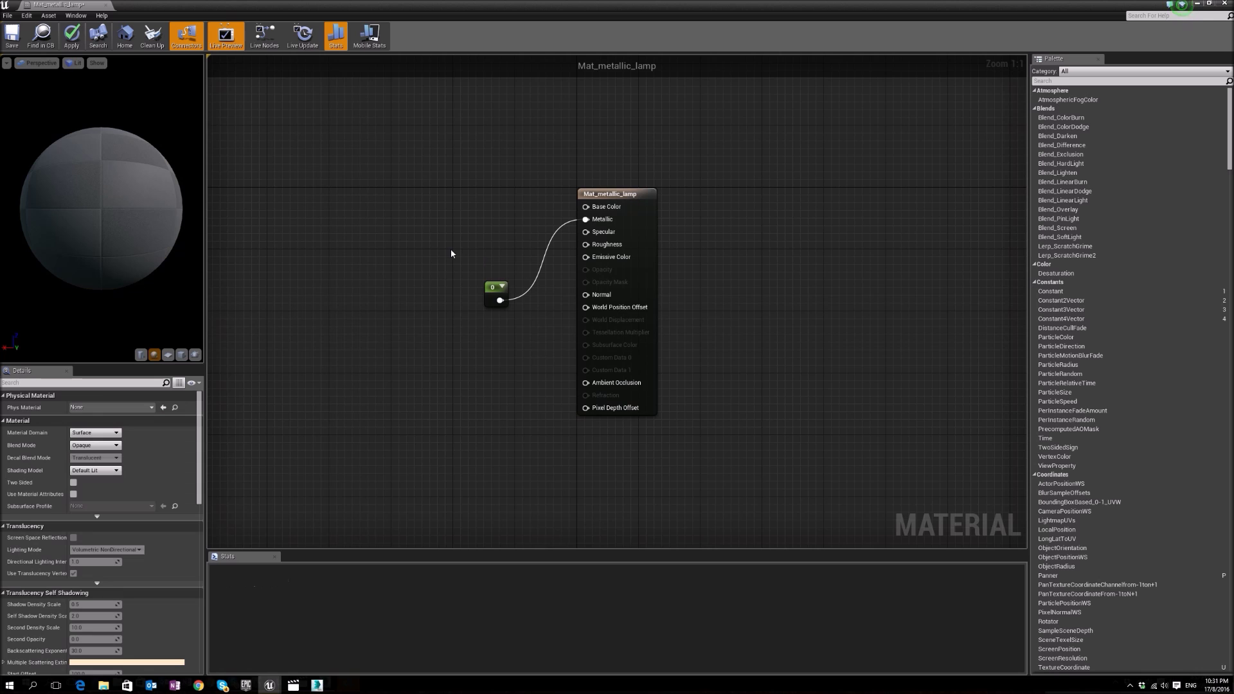
pyautogui.click(494, 289)
pyautogui.press('Delete')
# Shrink the material editor and add a T_metallic_lamp Texture Sample near the output node
pyautogui.click(1210, 3)
pyautogui.moveTo(576, 203); pyautogui.dragTo(670, 56)
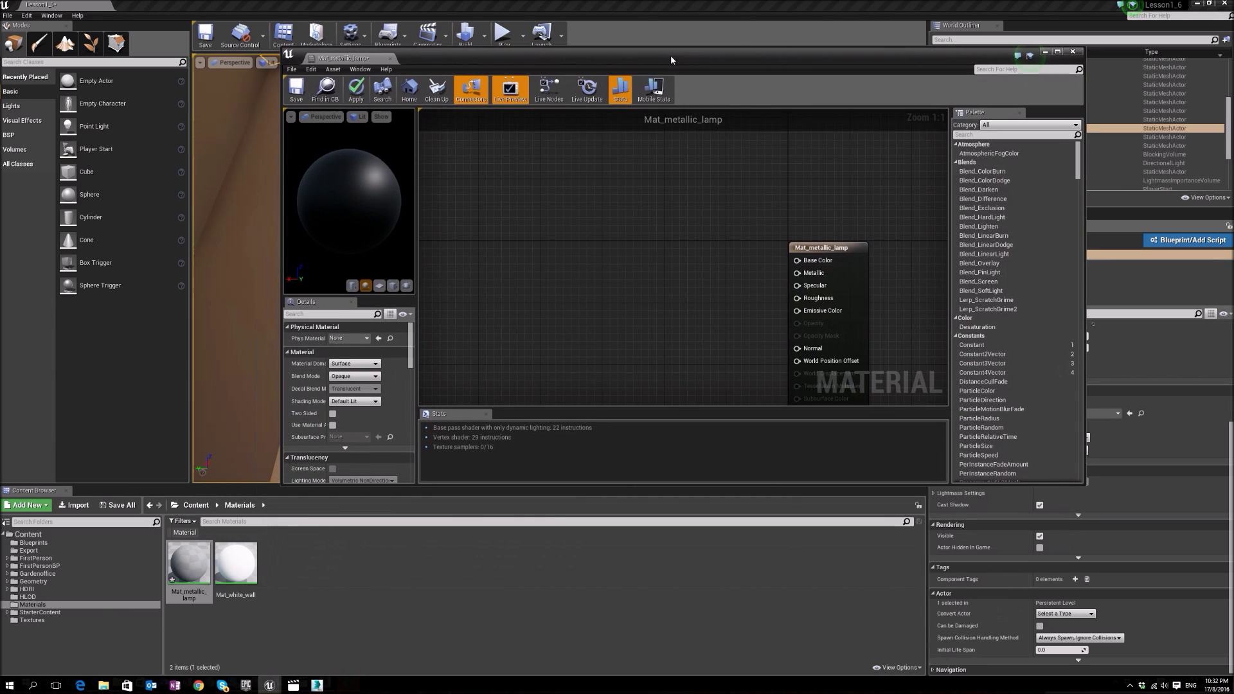
pyautogui.click(32, 619)
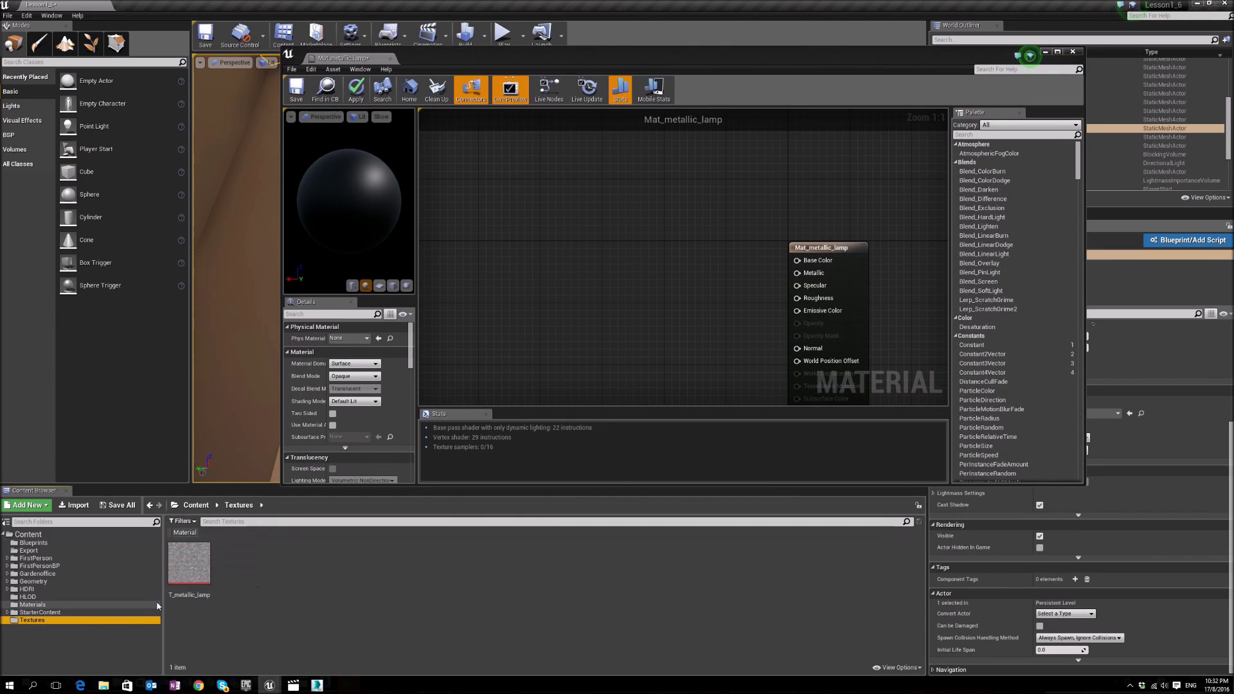
pyautogui.moveTo(186, 584); pyautogui.dragTo(797, 261)
pyautogui.moveTo(595, 275); pyautogui.dragTo(616, 234)
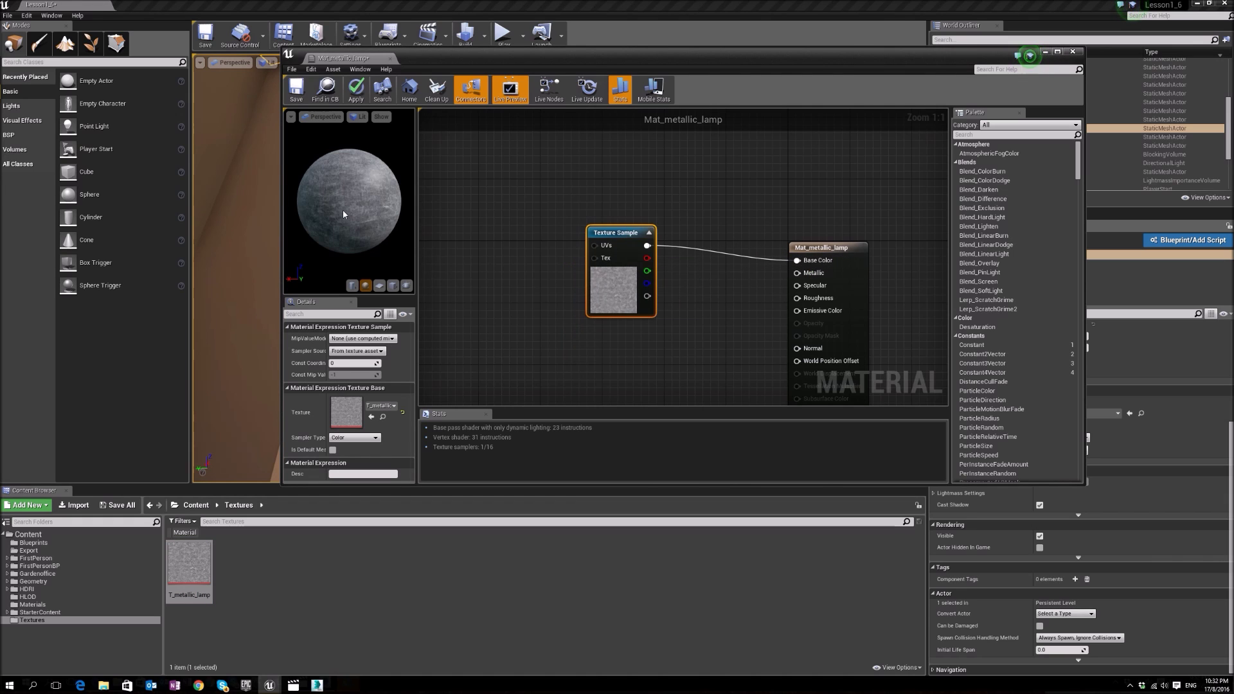
pyautogui.rightClick(643, 349)
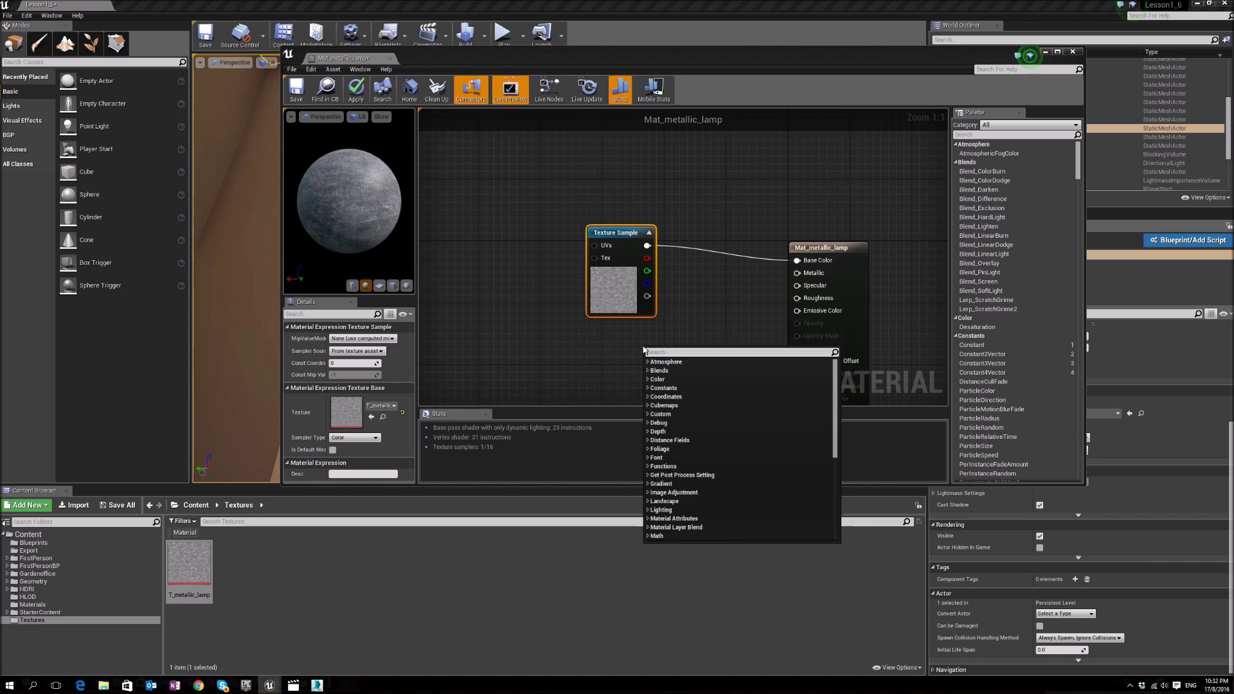
# Add a Constant of 1 and connect it to Metallic
pyautogui.write('constant')
pyautogui.press('Return')
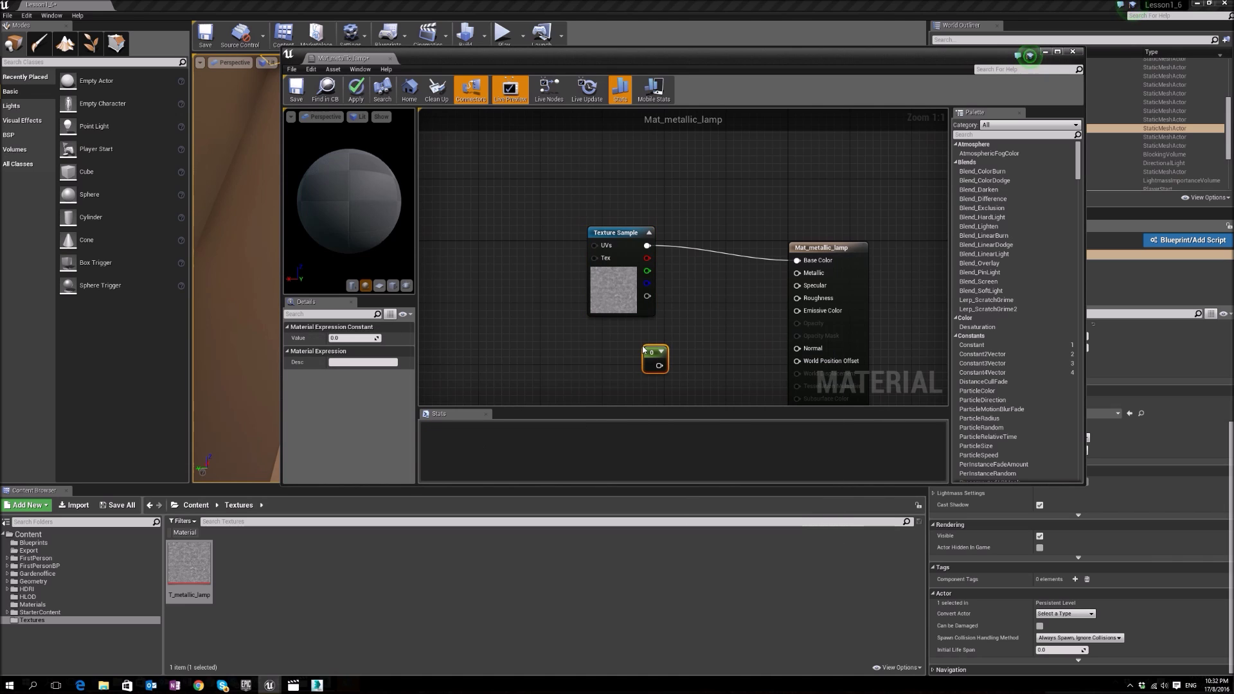
pyautogui.click(350, 338)
pyautogui.write('1')
pyautogui.press('Return')
pyautogui.moveTo(660, 366); pyautogui.dragTo(797, 275)
pyautogui.moveTo(646, 348); pyautogui.dragTo(644, 329)
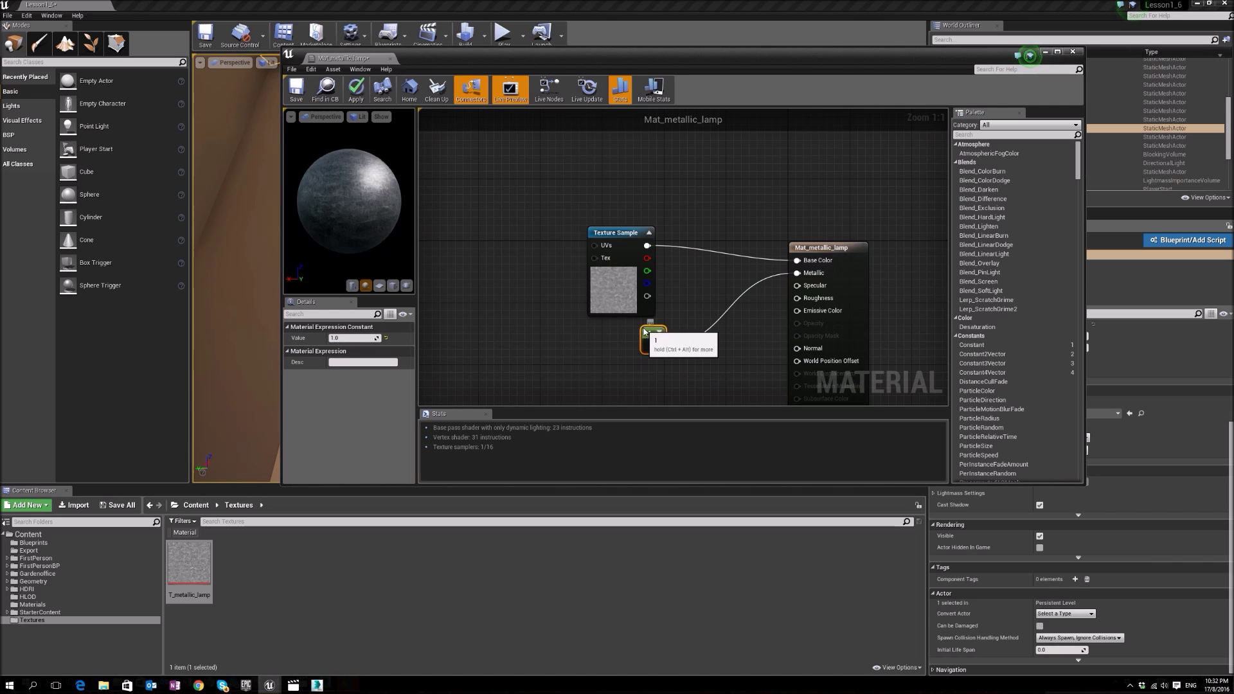
# Connect the texture's colour to Roughness, save Mat_metallic_lamp, and close the editor
pyautogui.rightClick(688, 376)
pyautogui.click(653, 383)
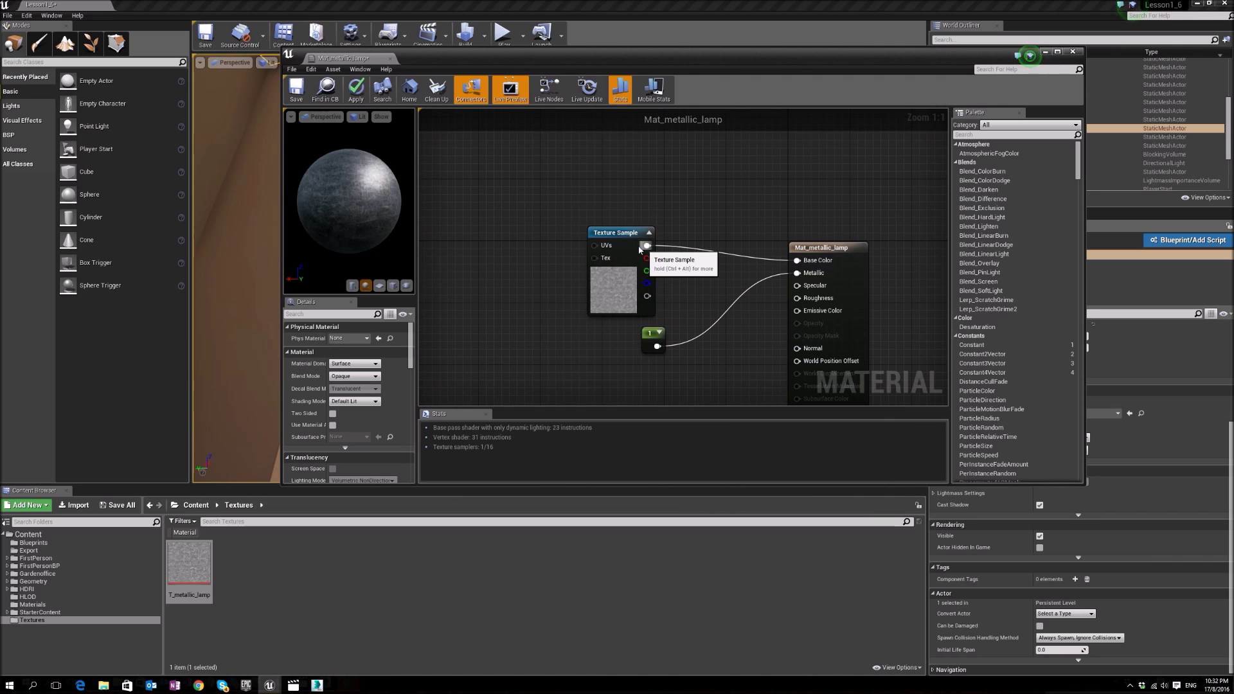
pyautogui.moveTo(647, 246); pyautogui.dragTo(798, 299)
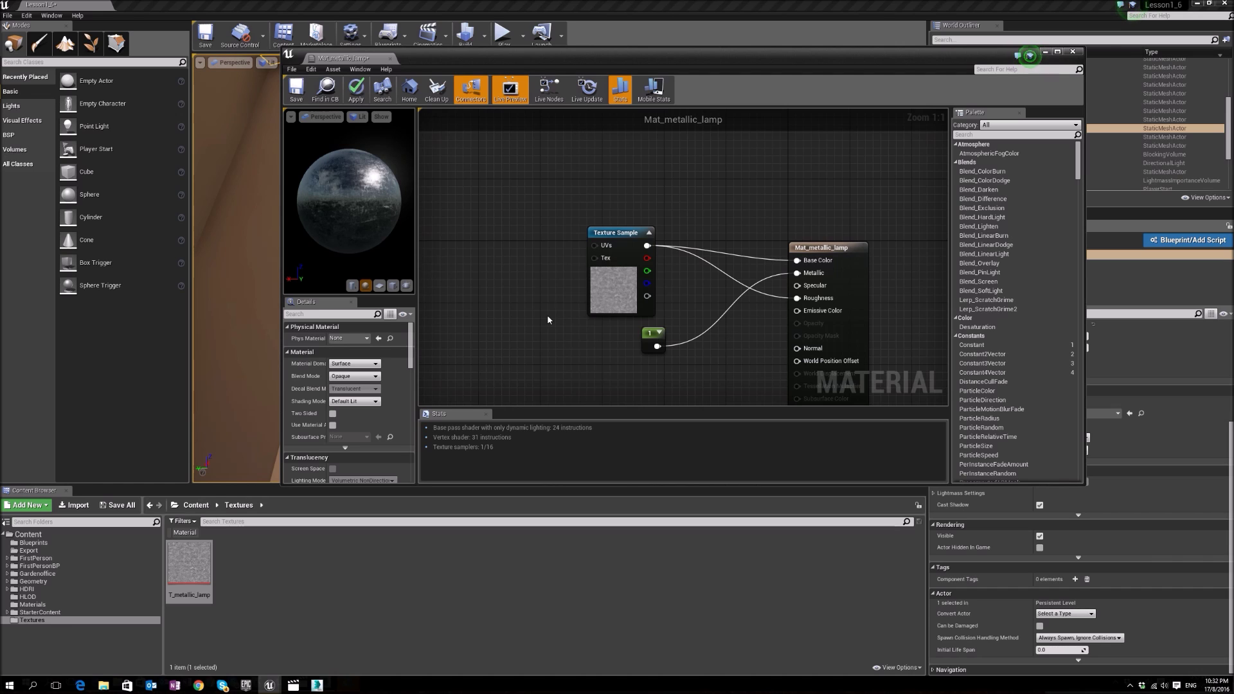
pyautogui.click(297, 90)
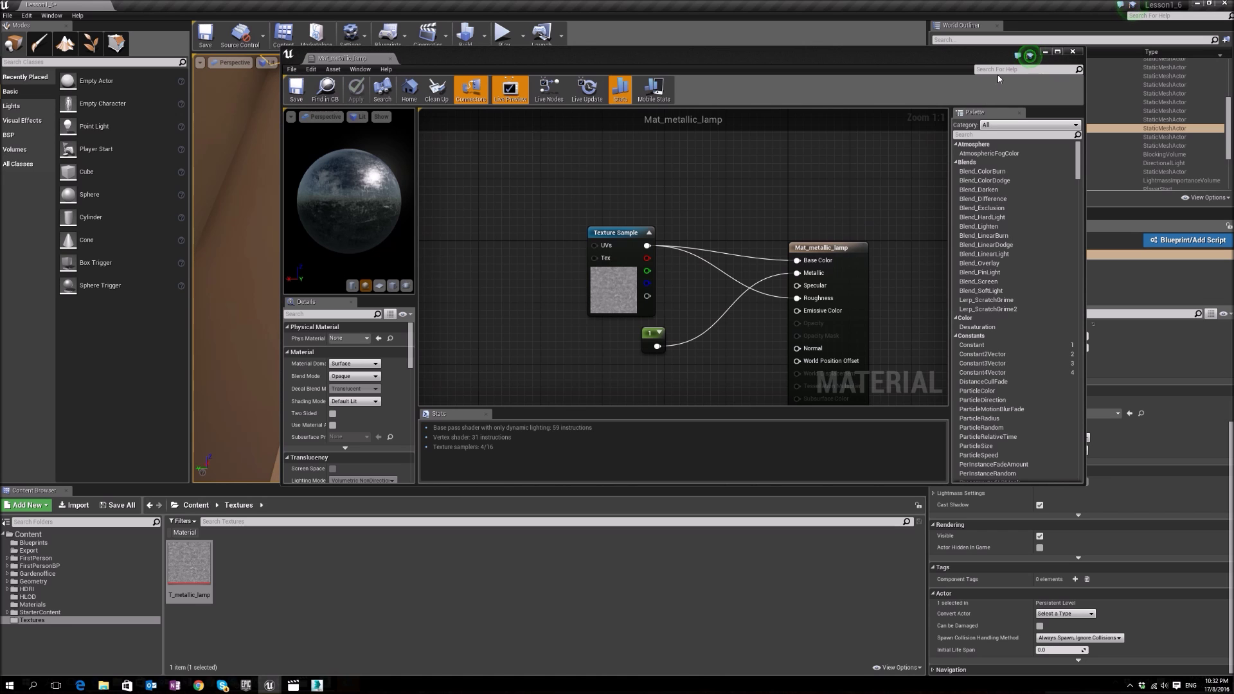
pyautogui.click(1073, 52)
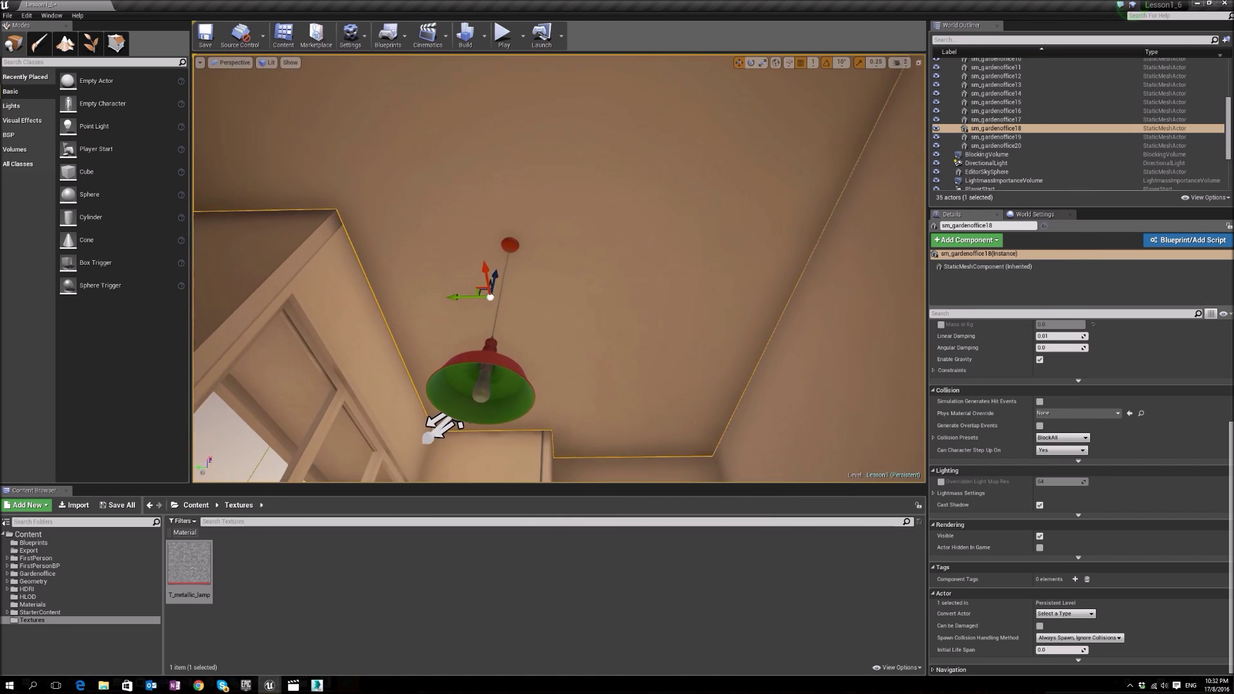
# Select the hanging lamp and assign Mat_metallic_lamp to its Element 0 material slot
pyautogui.press('f')
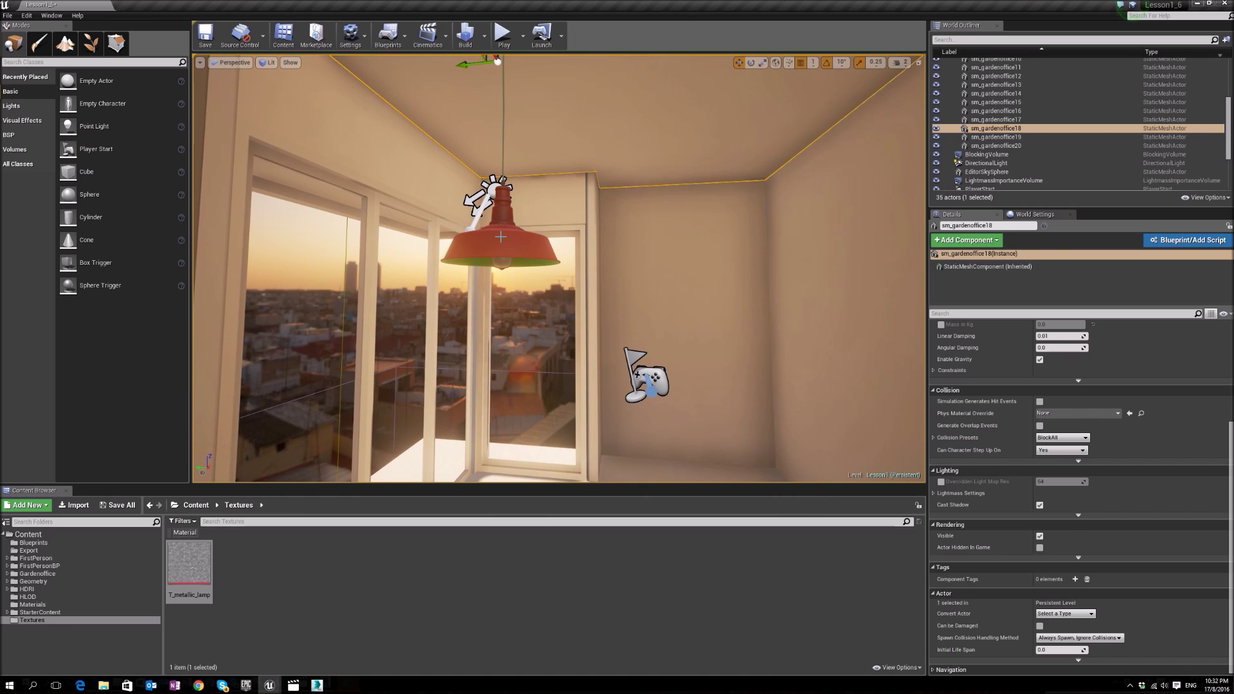
pyautogui.click(501, 236)
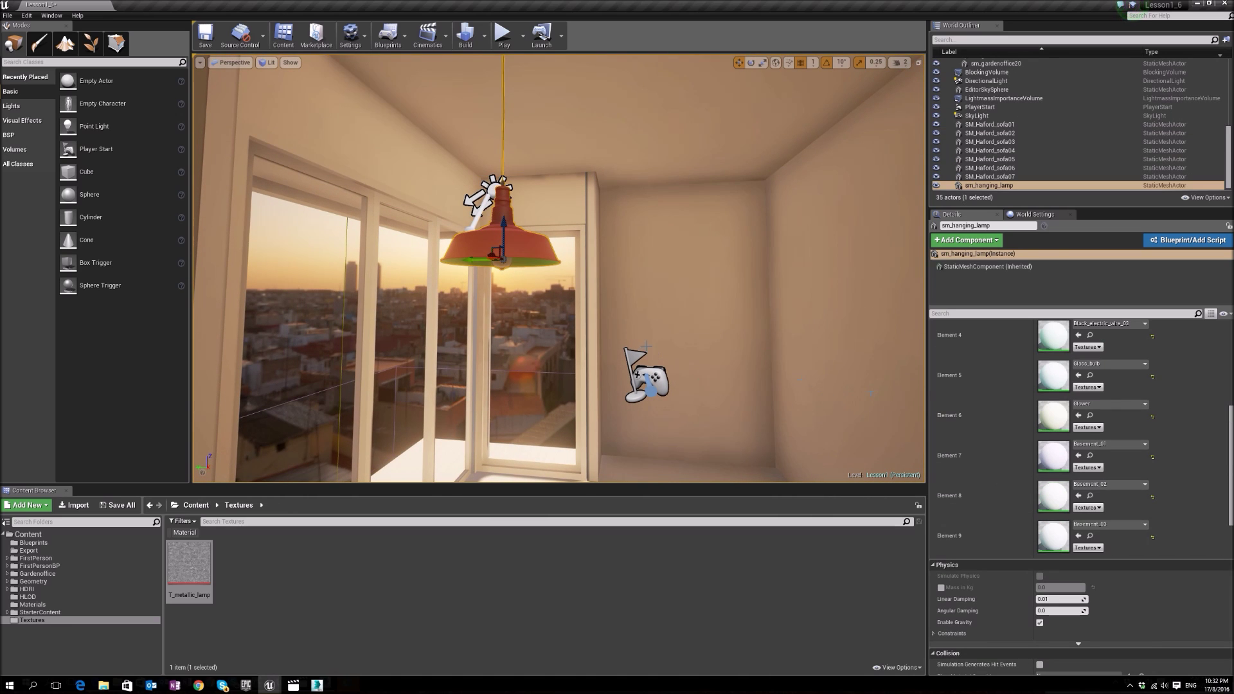
pyautogui.scroll(6, 1145, 415)
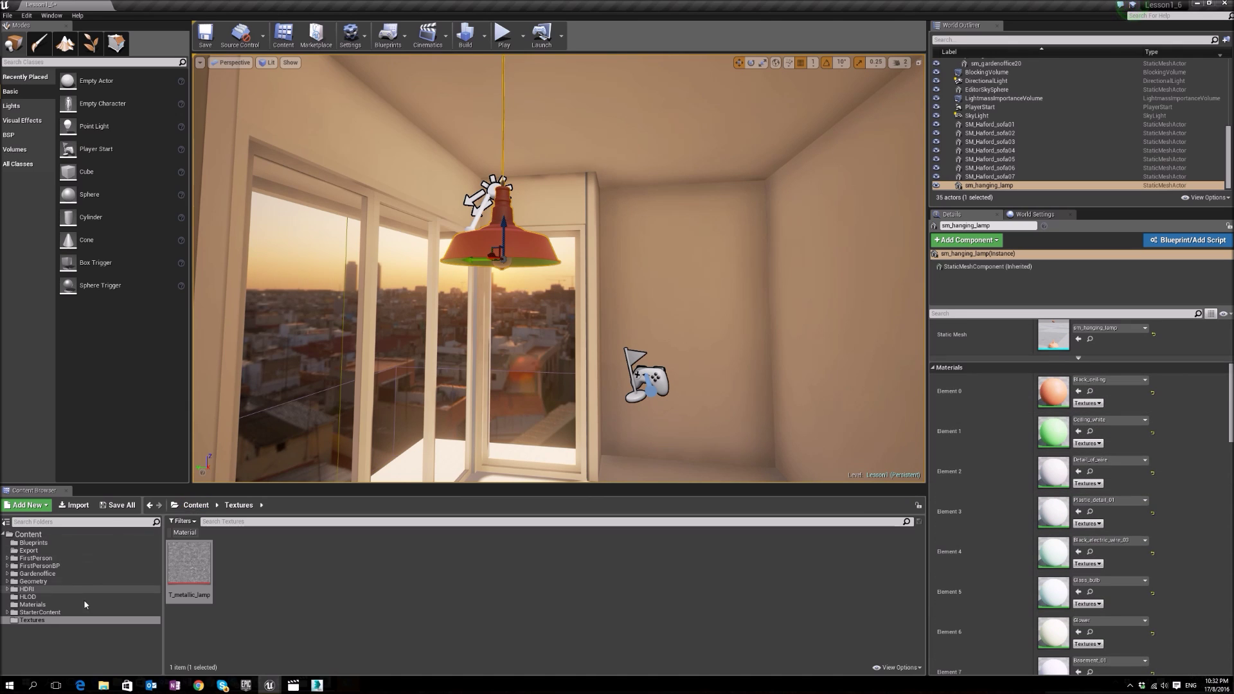
pyautogui.click(53, 608)
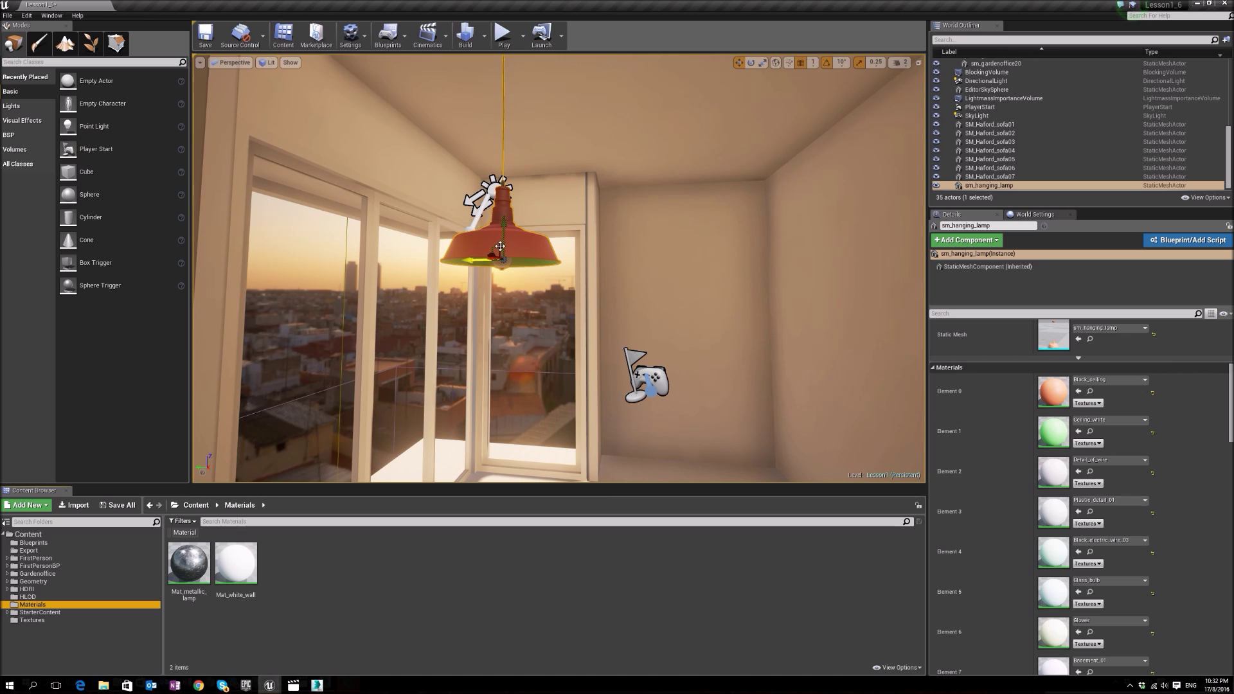
pyautogui.click(1093, 379)
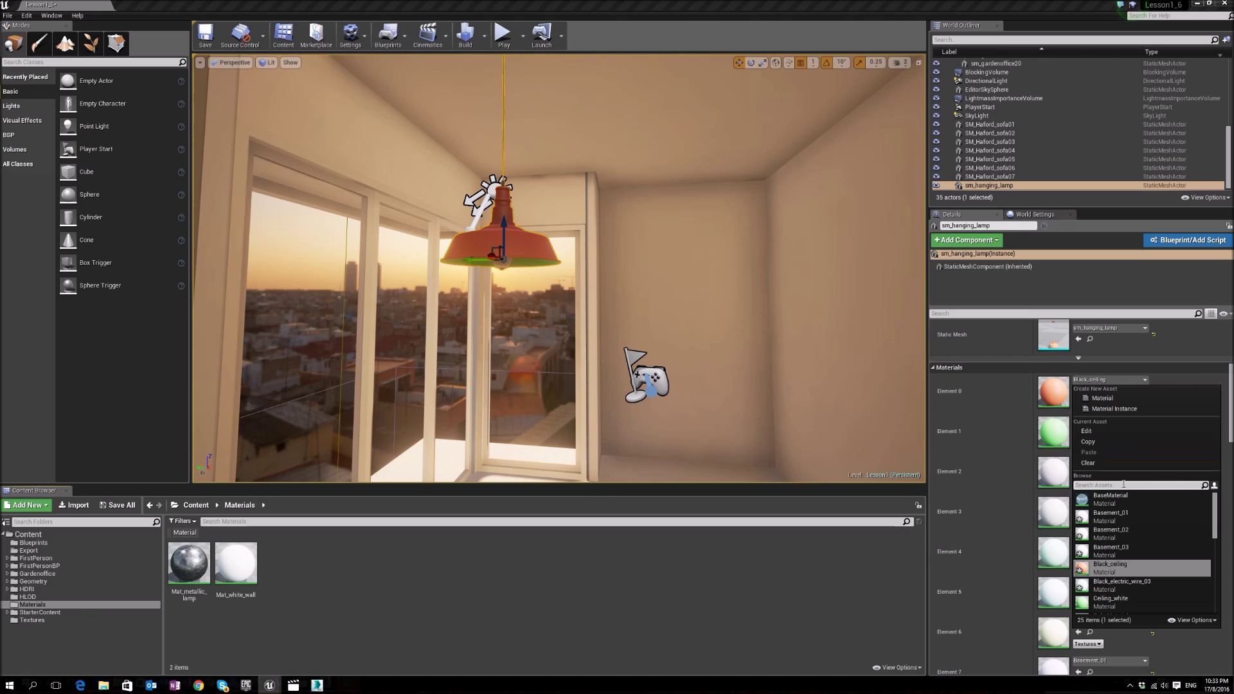
pyautogui.write('metallic')
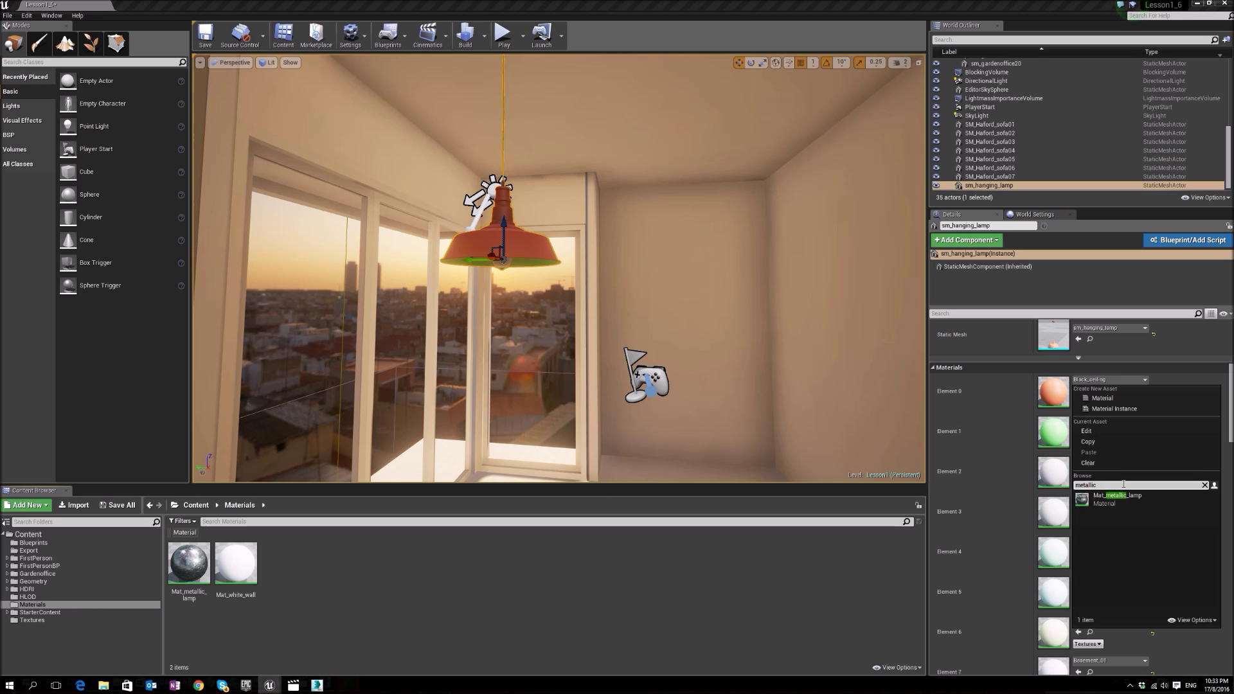
pyautogui.click(1106, 499)
# Fly closer to the lamp, reselect it, and open its material for editing
pyautogui.click(586, 360)
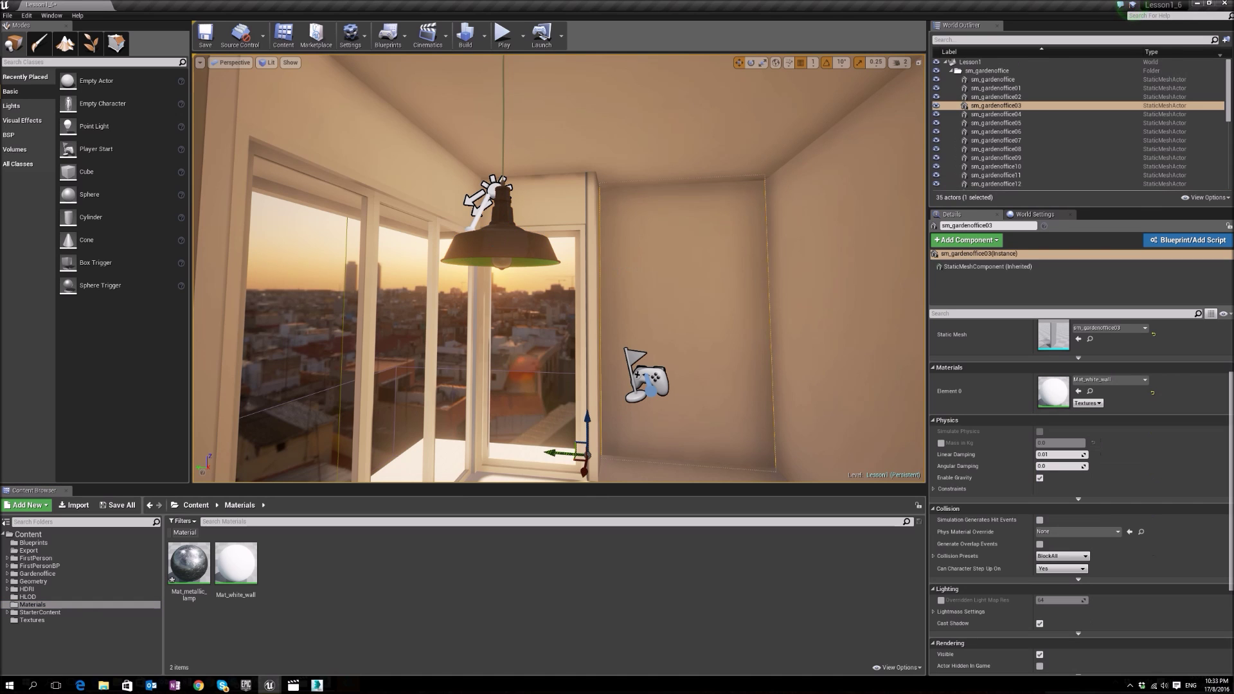
pyautogui.moveTo(559, 270); pyautogui.dragTo(593, 249, button='right')
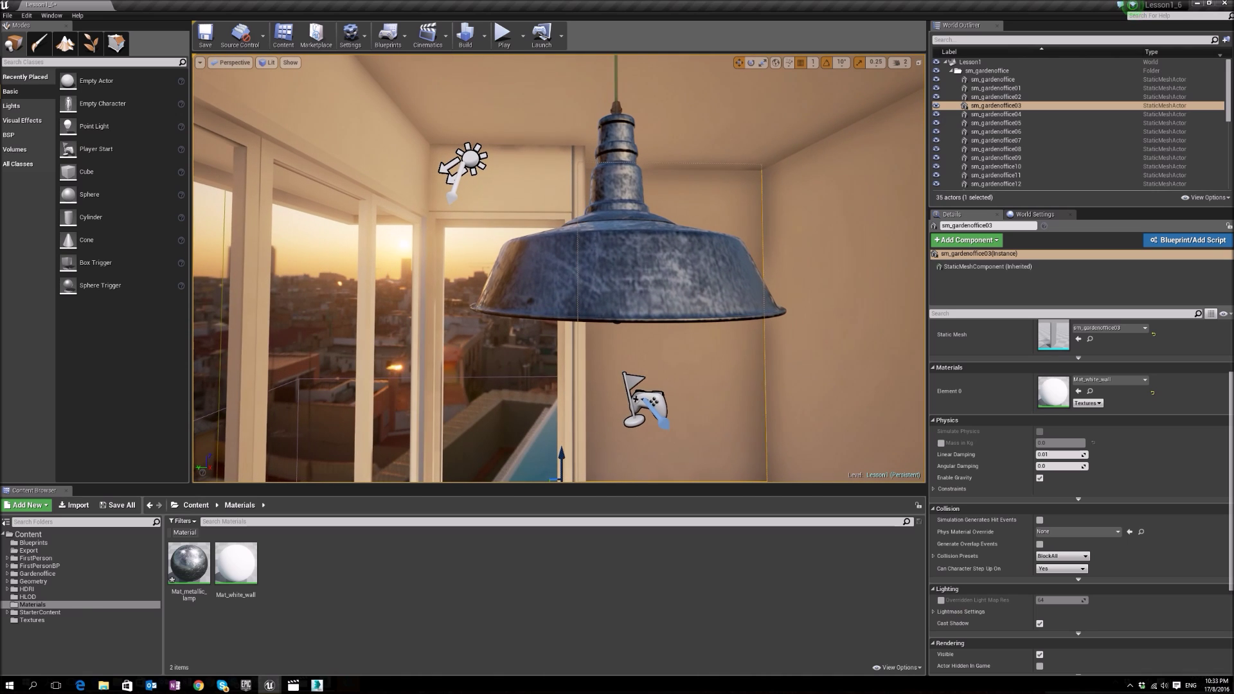
pyautogui.click(548, 279)
pyautogui.doubleClick(1053, 398)
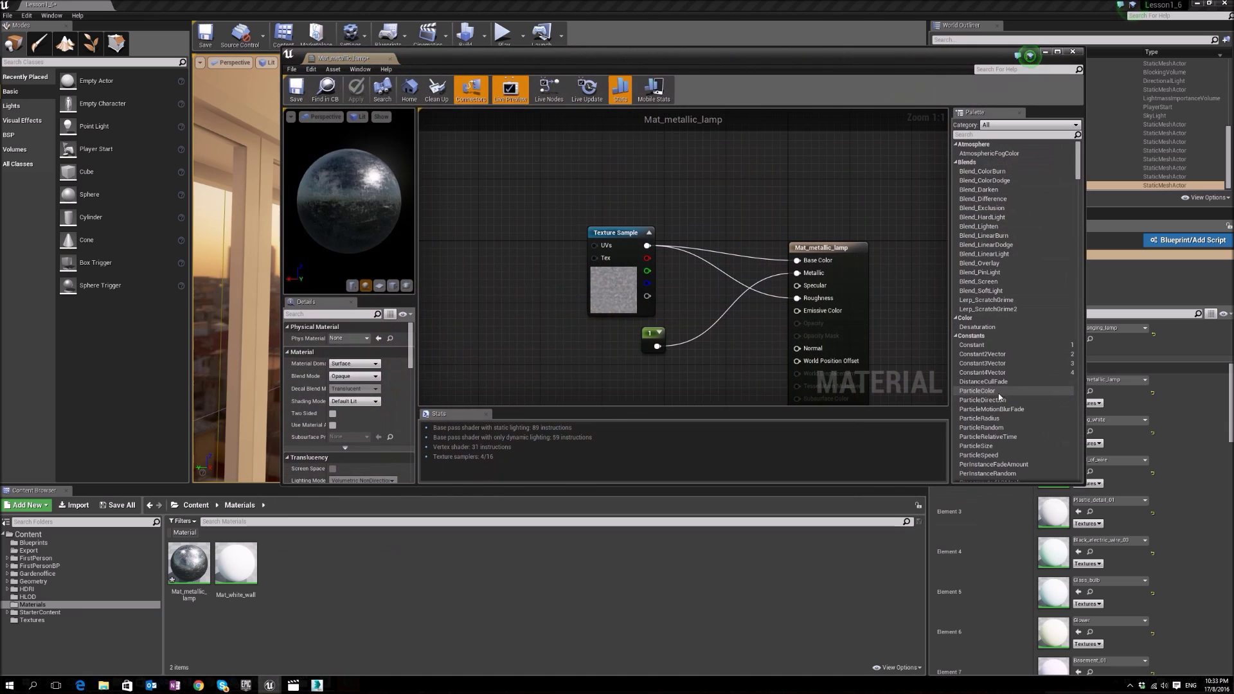
# Tidy the graph and create an Add node fed by the texture's colour output
pyautogui.moveTo(733, 342); pyautogui.dragTo(713, 323, button='right')
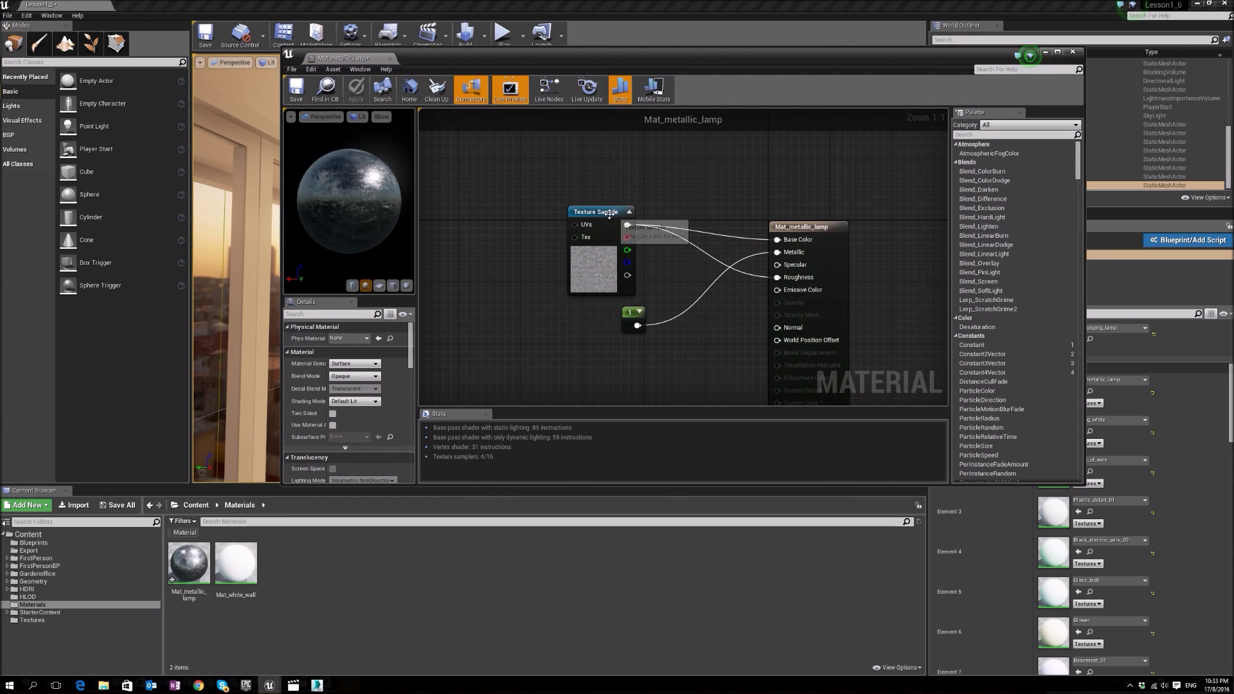
pyautogui.moveTo(610, 214); pyautogui.dragTo(587, 191)
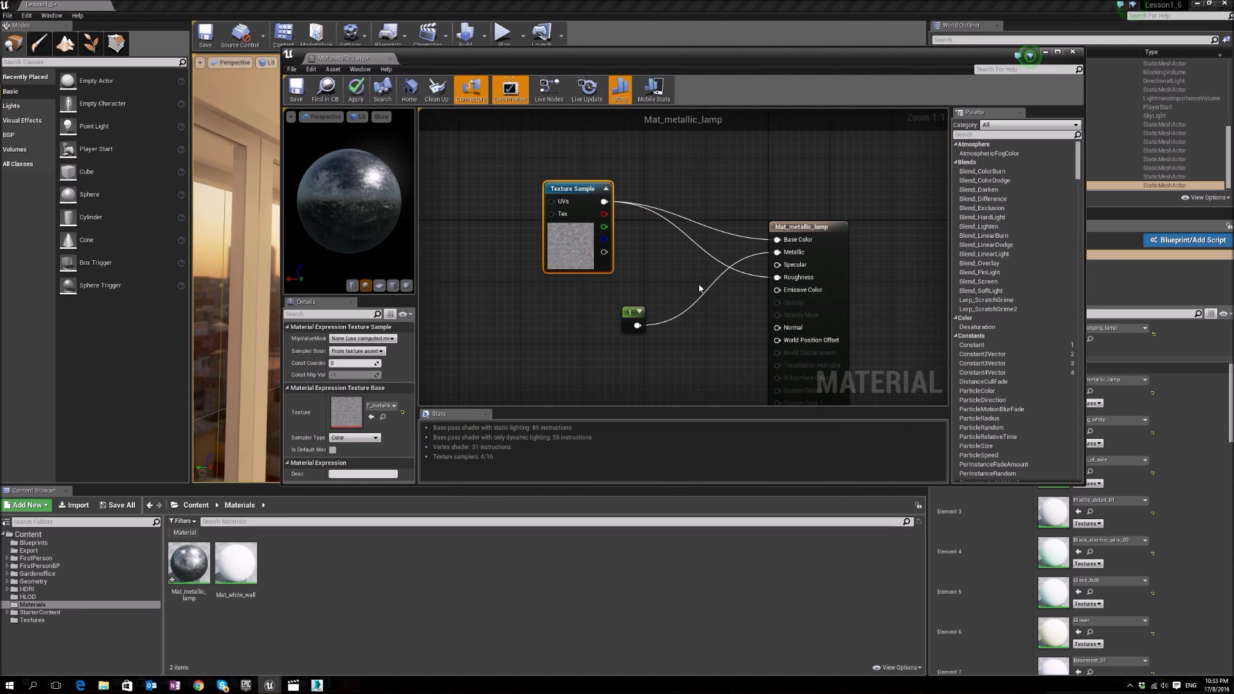
pyautogui.moveTo(633, 312); pyautogui.dragTo(540, 297)
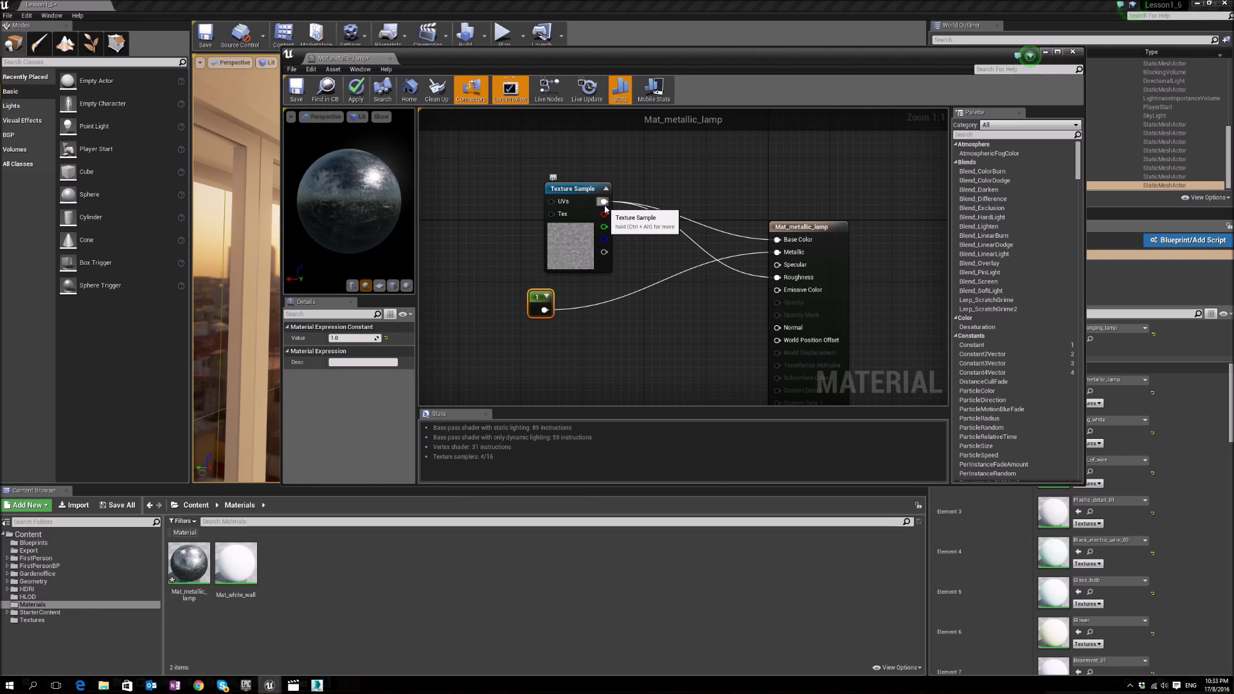
pyautogui.moveTo(603, 202); pyautogui.dragTo(658, 320)
pyautogui.write('addition')
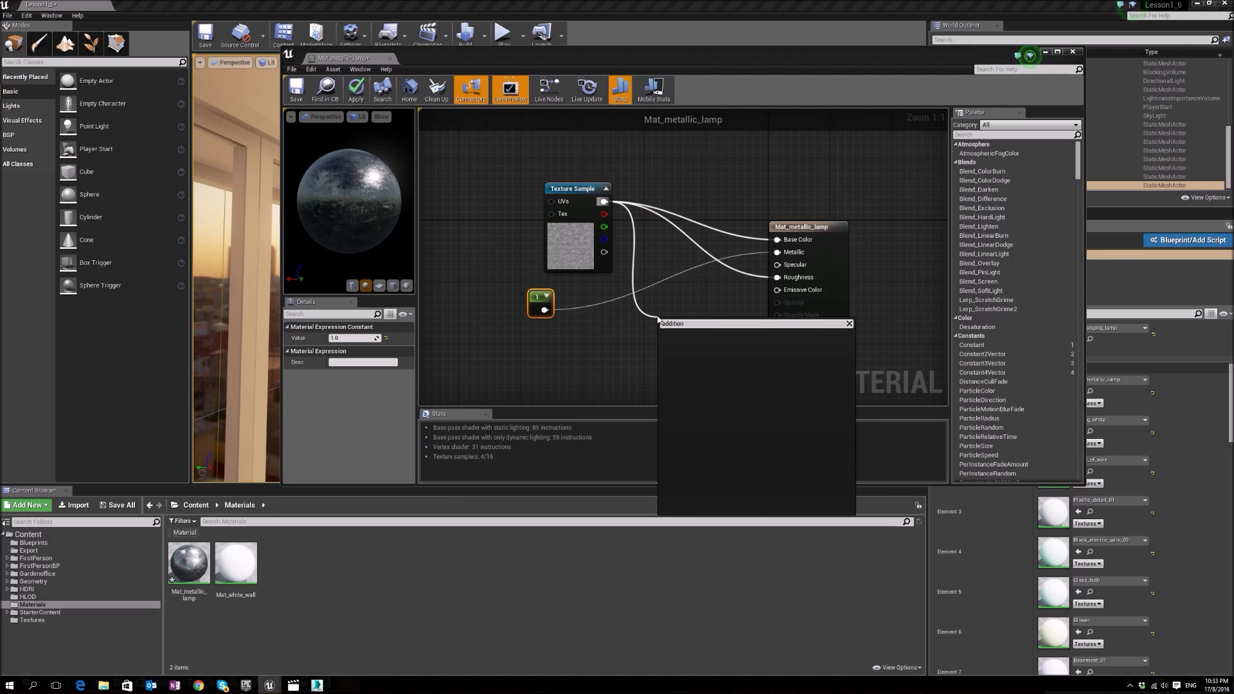
pyautogui.press('BackSpace')
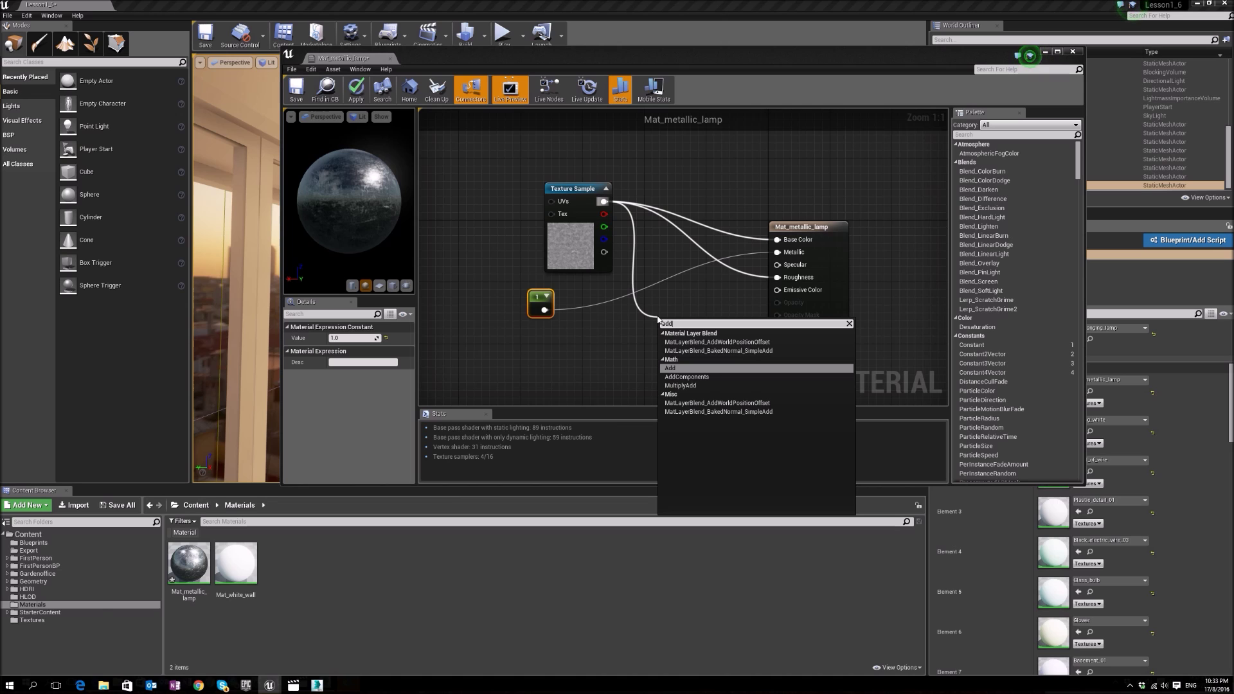
pyautogui.click(672, 368)
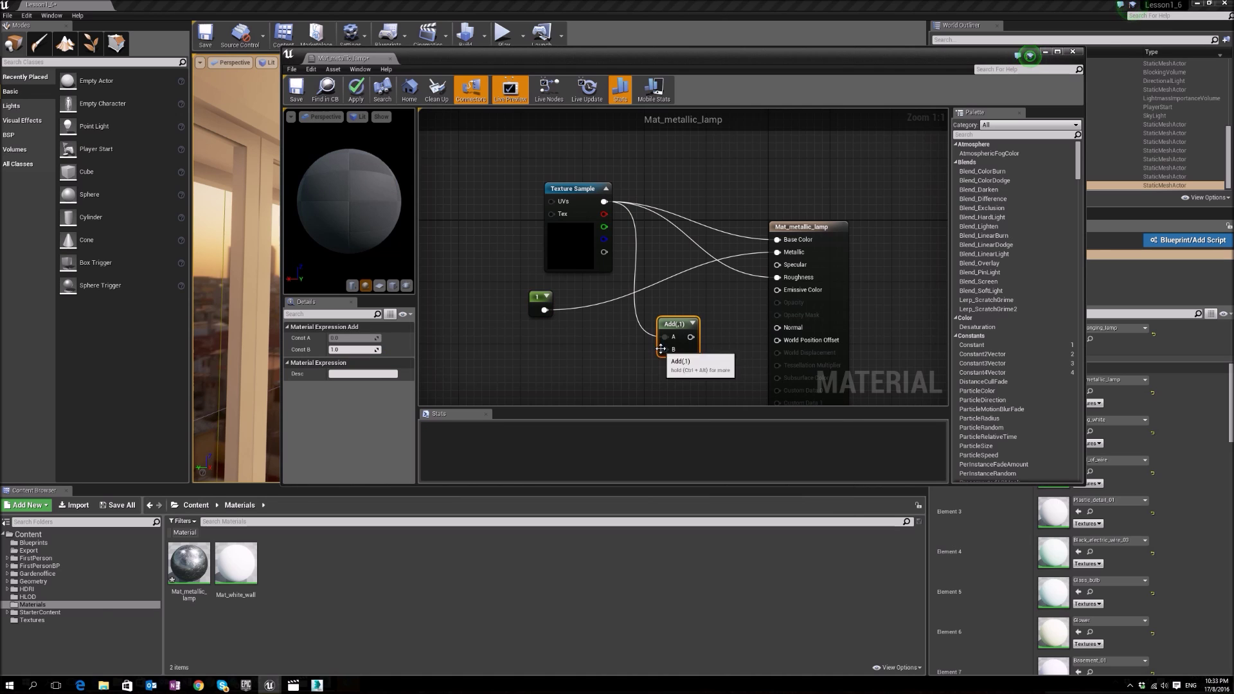
# Feed a 0.3 constant into Add's B input and wire Add into Roughness
pyautogui.moveTo(664, 350); pyautogui.dragTo(636, 371)
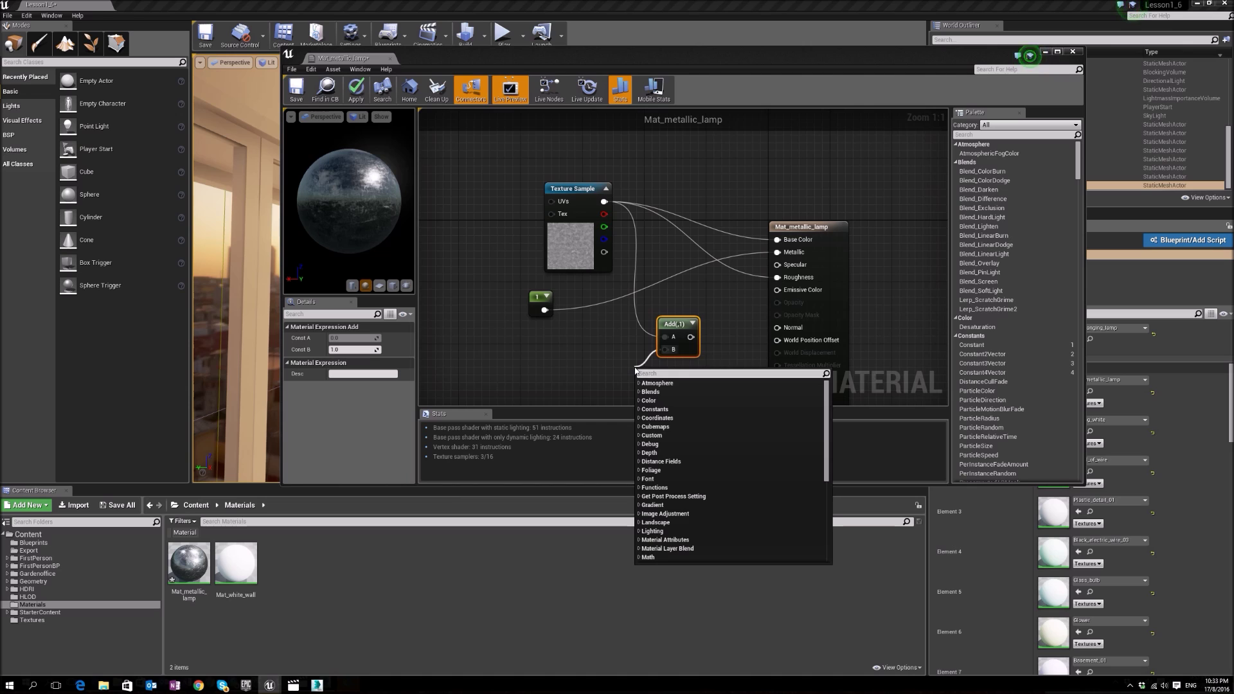
pyautogui.write('constant')
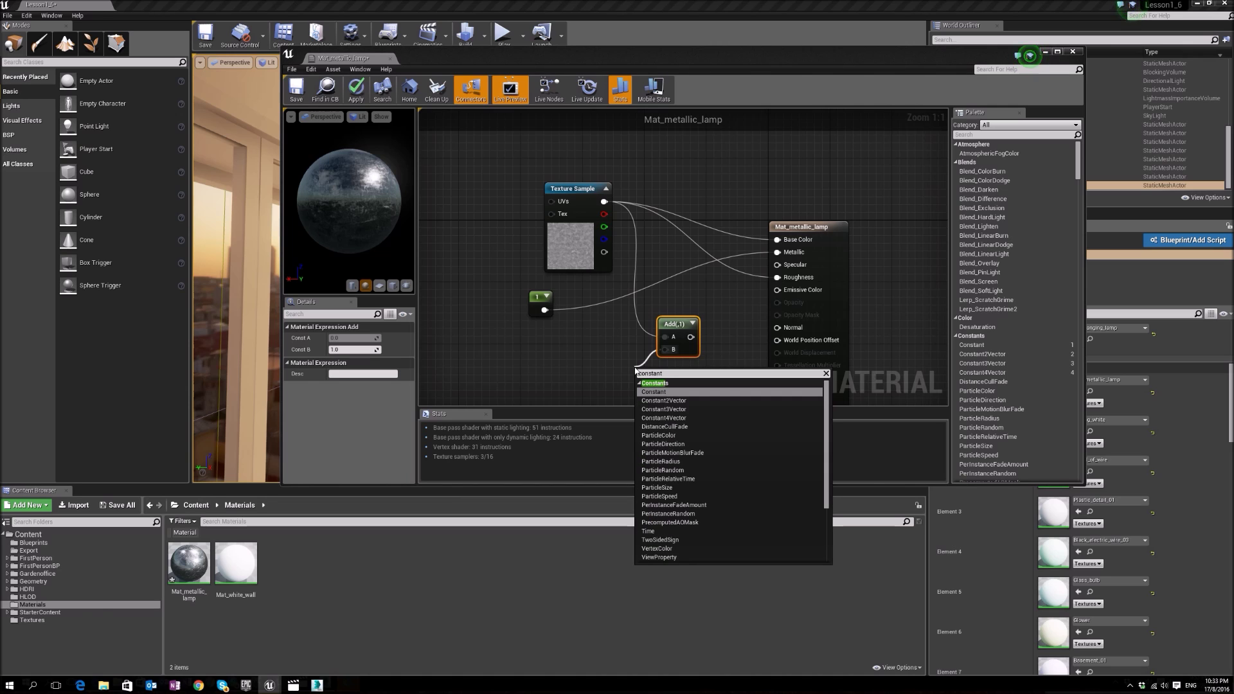
pyautogui.press('Return')
pyautogui.moveTo(646, 381); pyautogui.dragTo(580, 365)
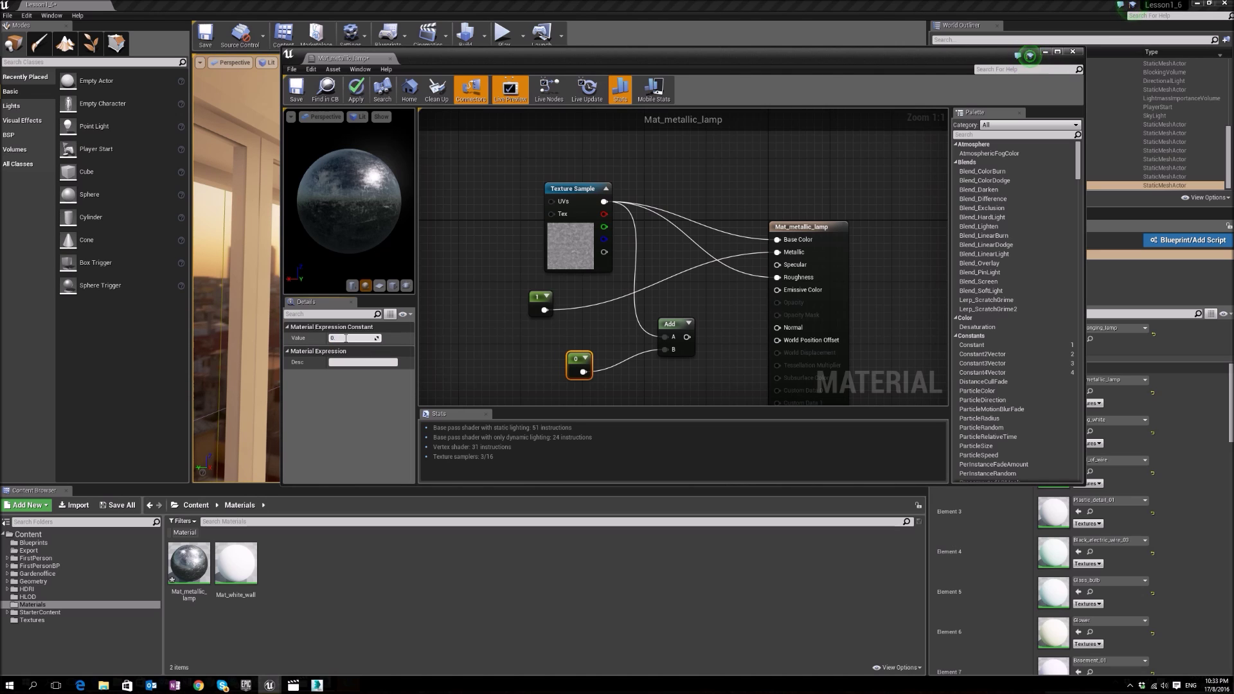
pyautogui.write('3')
pyautogui.press('Return')
pyautogui.moveTo(687, 337); pyautogui.dragTo(777, 277)
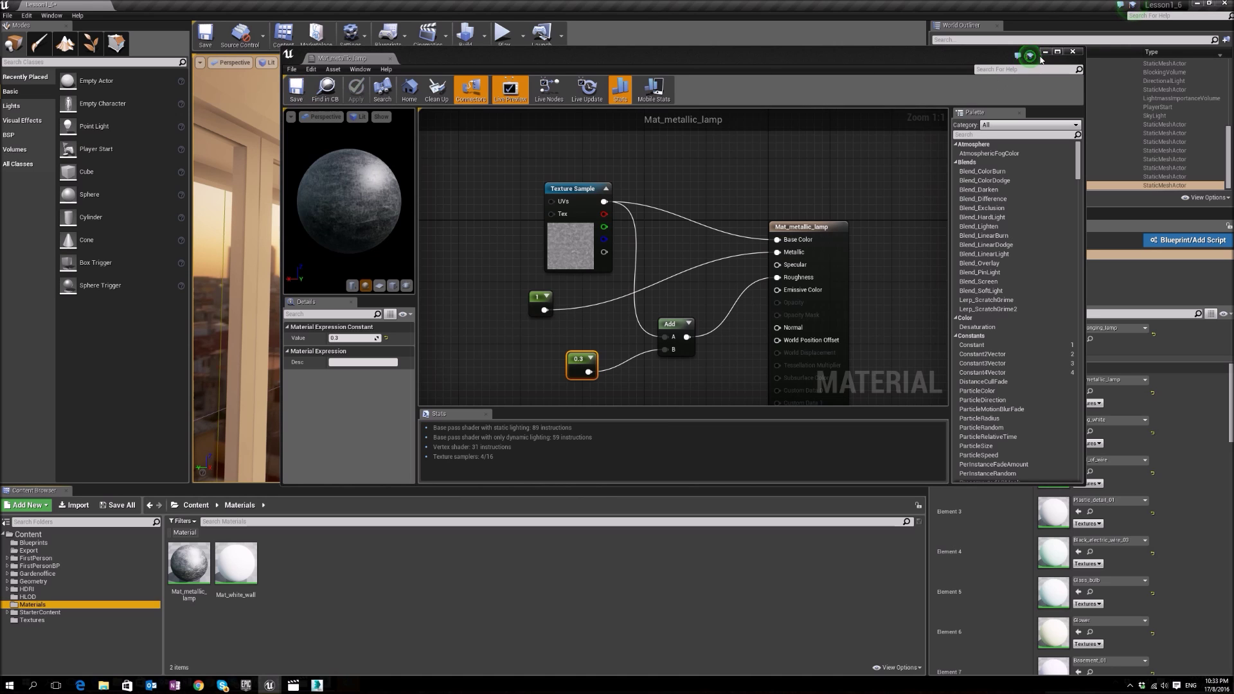
# Close the material editor and turn the level view back toward the window
pyautogui.click(1072, 51)
pyautogui.moveTo(559, 270); pyautogui.dragTo(534, 270, button='right')
pyautogui.click(707, 289)
pyautogui.moveTo(707, 289); pyautogui.dragTo(694, 282, button='right')
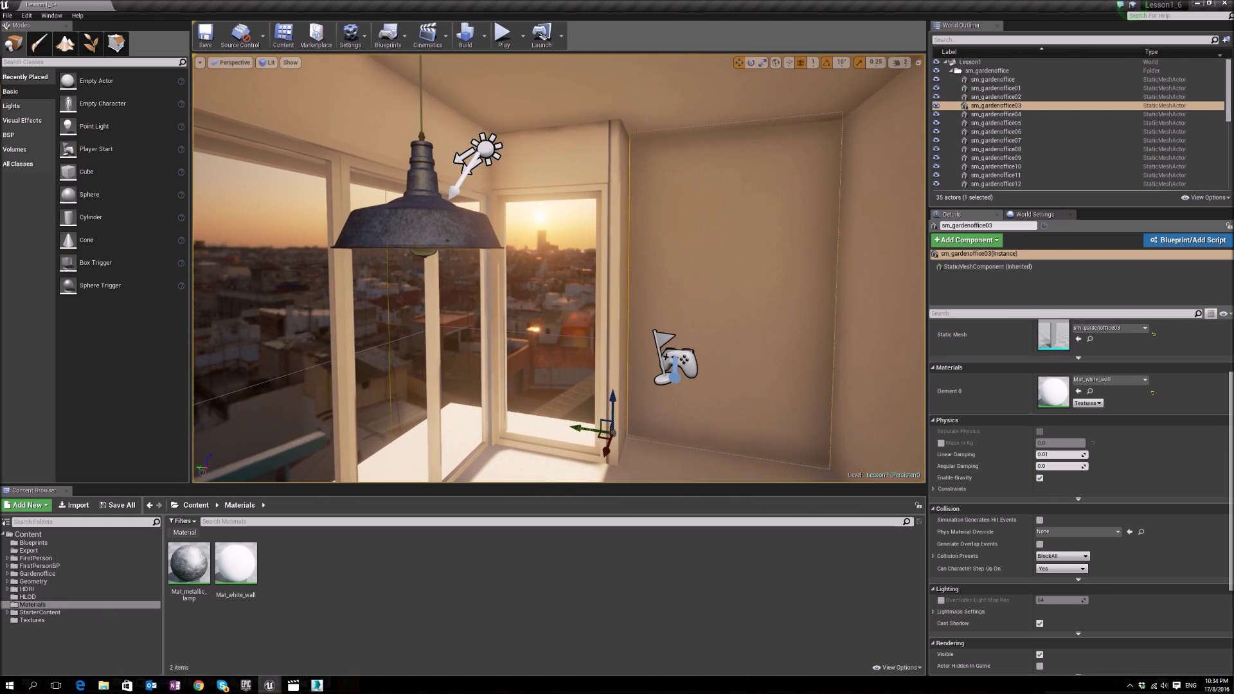
pyautogui.doubleClick(189, 564)
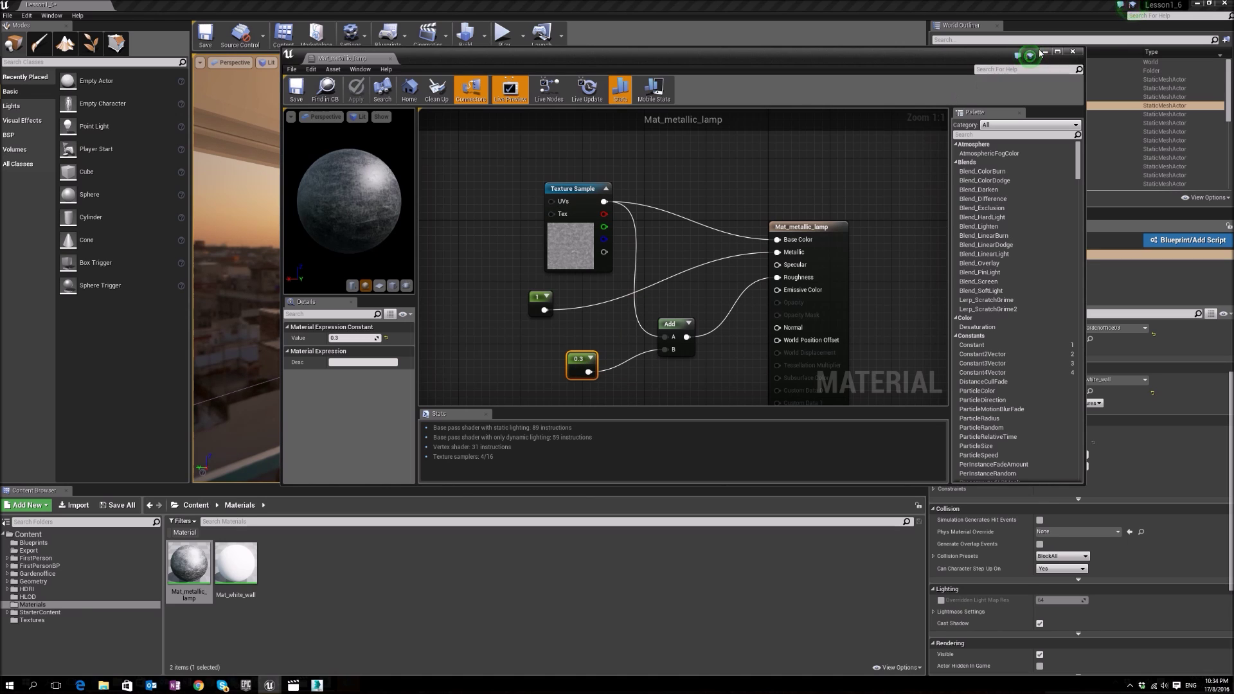
pyautogui.moveTo(1028, 56); pyautogui.dragTo(991, 295)
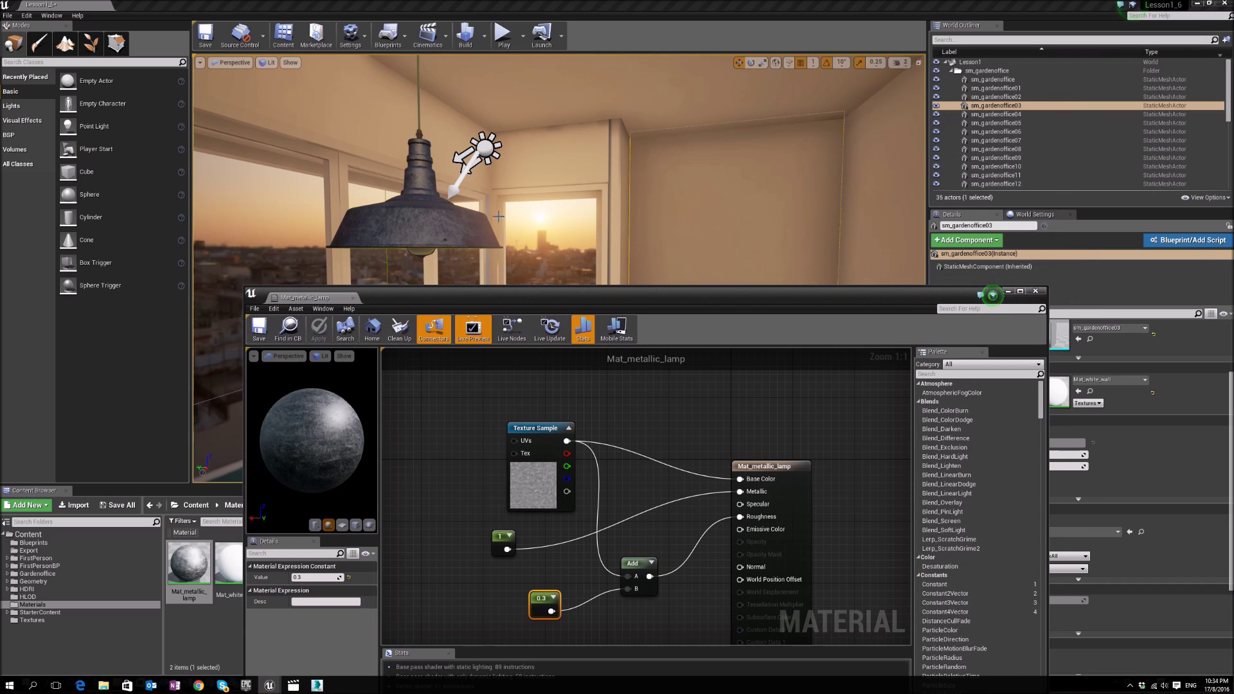
pyautogui.click(1037, 293)
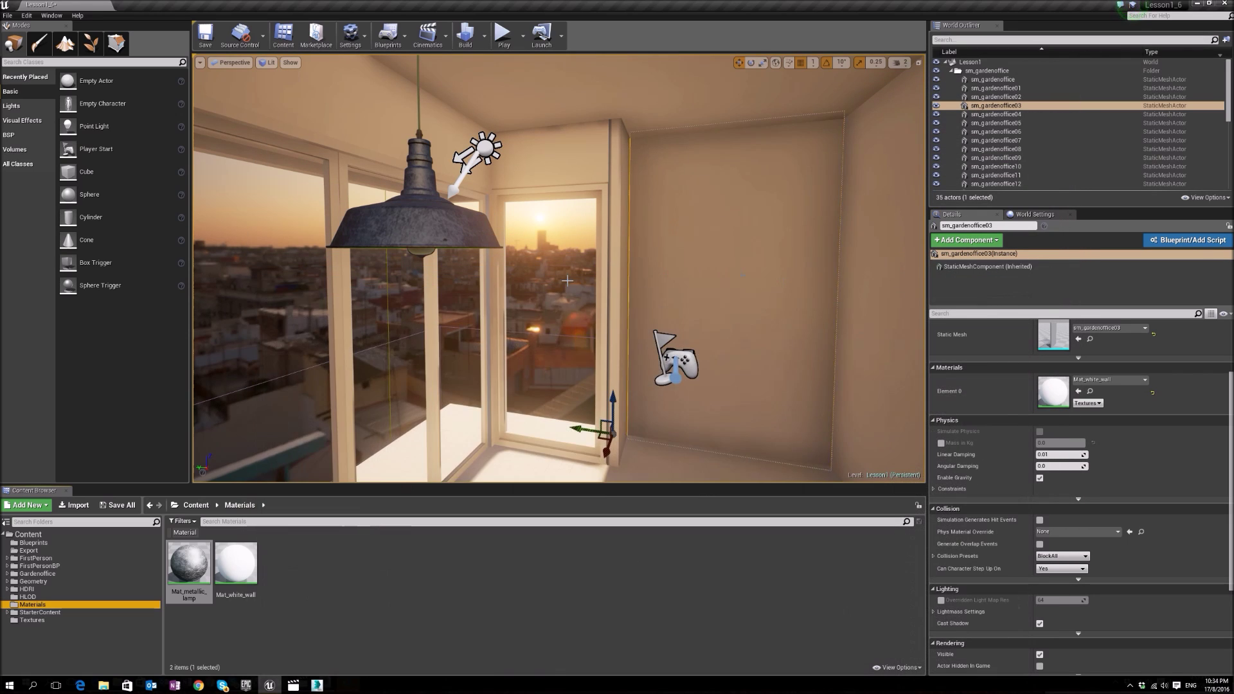